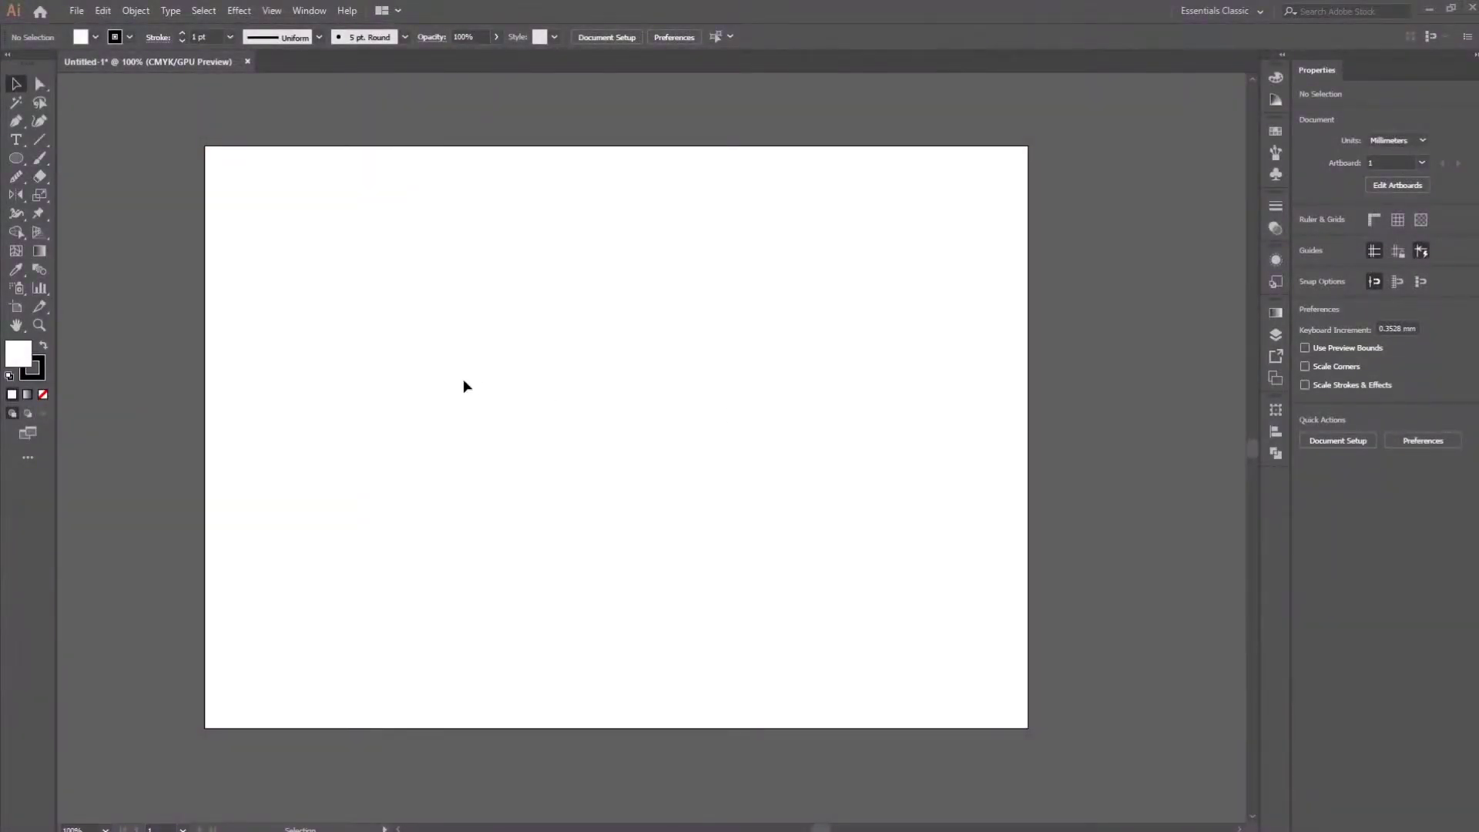
# Draw an open wavy Pen-tool curve with several anchors across the artboard's middle, then deselect it
pyautogui.click(17, 122)
pyautogui.moveTo(332, 458); pyautogui.dragTo(360, 420)
pyautogui.moveTo(498, 364)
pyautogui.mouseDown()
pyautogui.moveTo(562, 385)
pyautogui.moveTo(746, 345)
pyautogui.moveTo(858, 370)
pyautogui.mouseUp()
pyautogui.click(924, 333)
pyautogui.click(966, 290)
pyautogui.press('v')
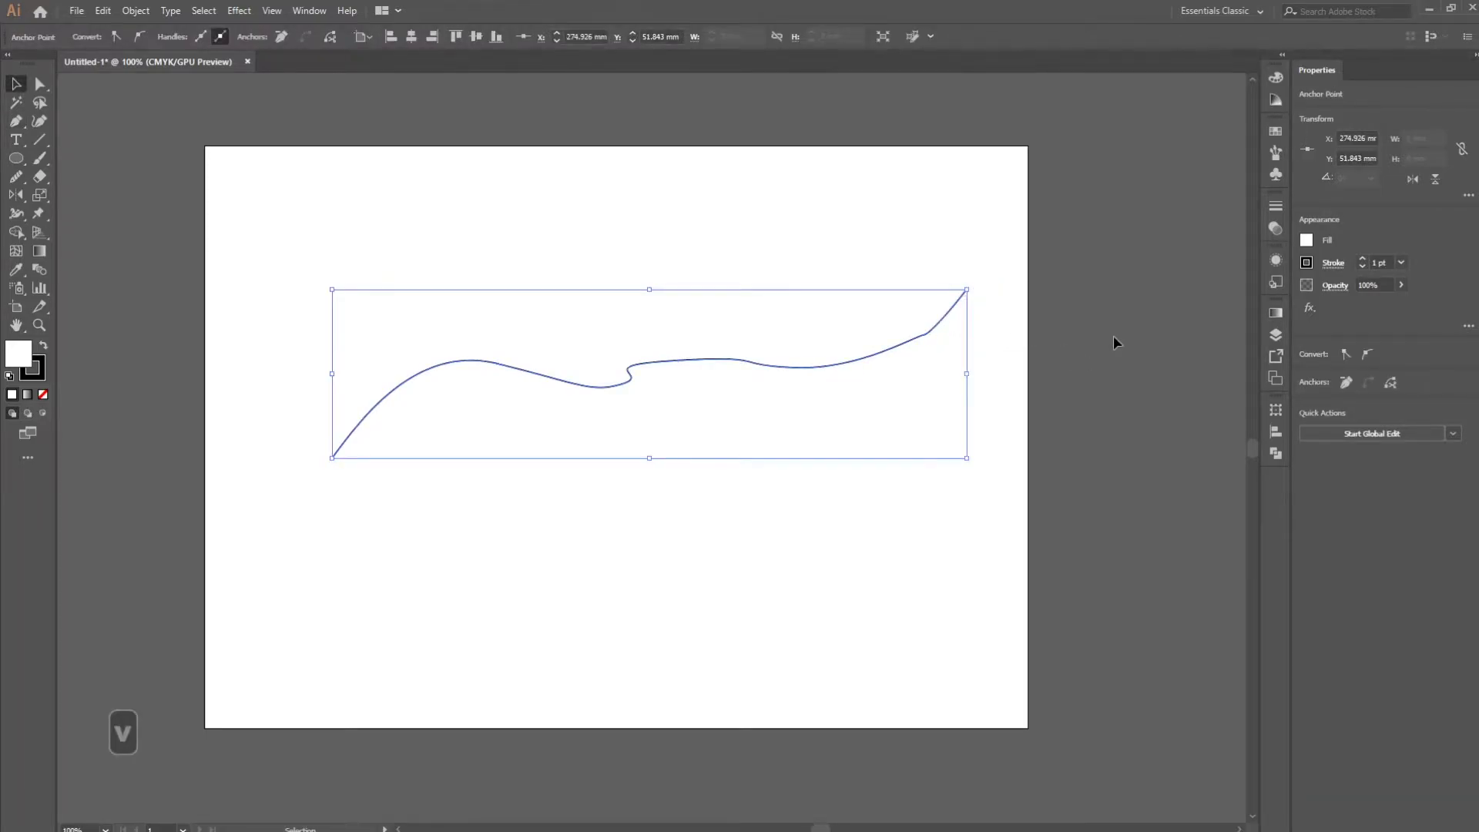
pyautogui.click(1005, 273)
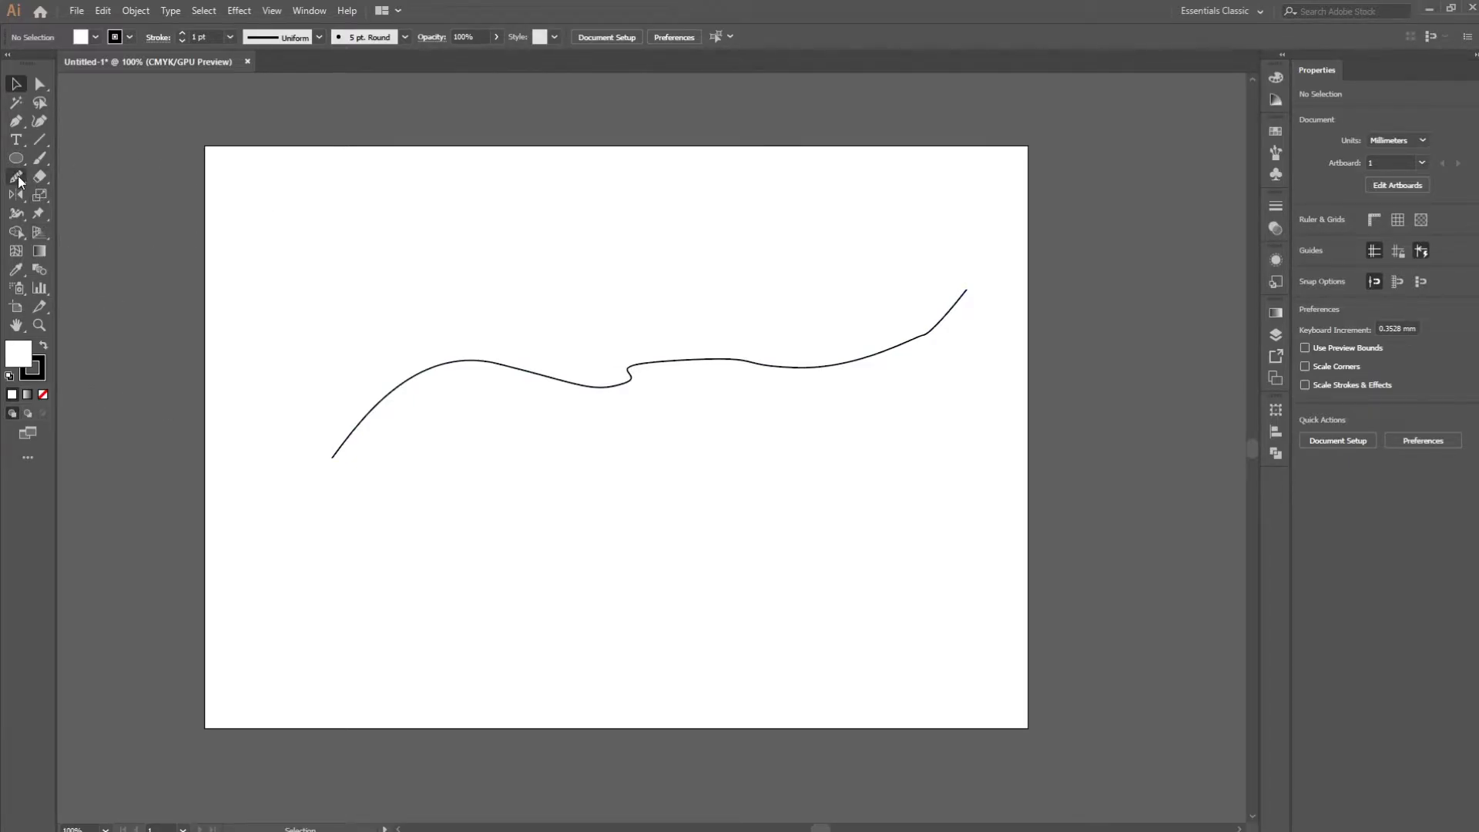
# Run the Smooth Tool along the wavy line's left, right and left-half sections to even out kinks
pyautogui.click(463, 361)
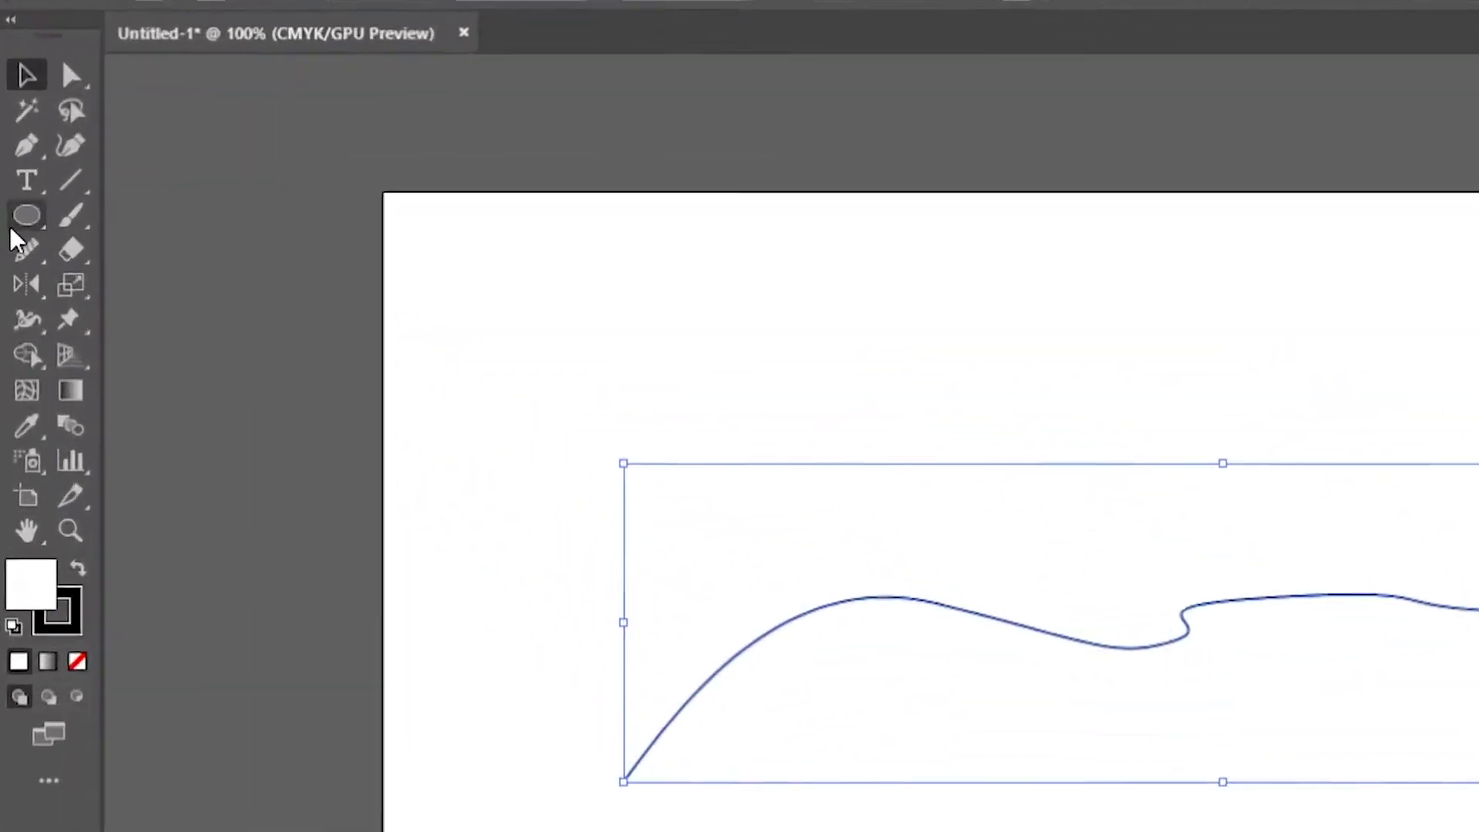
pyautogui.click(16, 178)
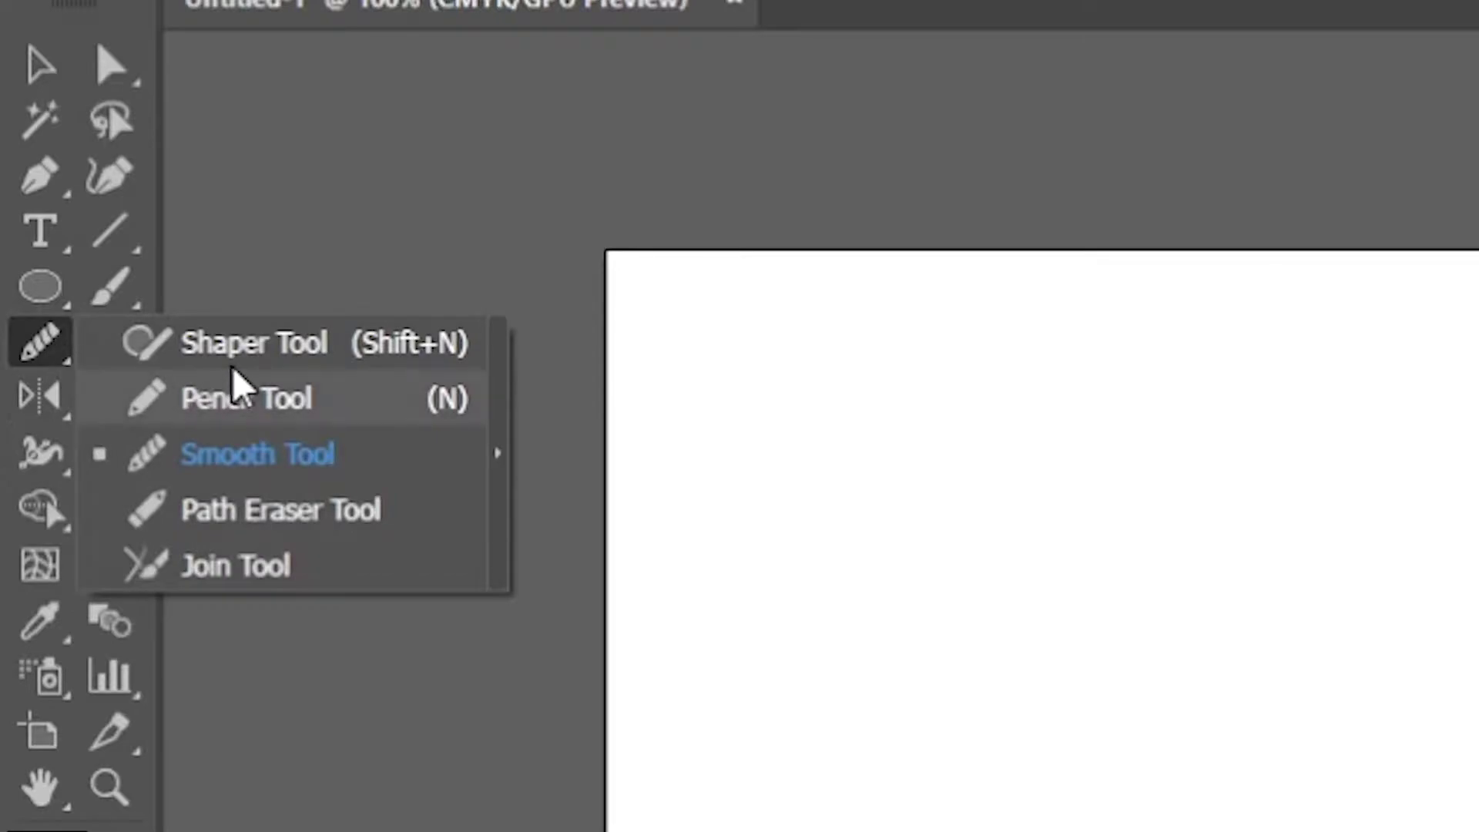
pyautogui.click(66, 353)
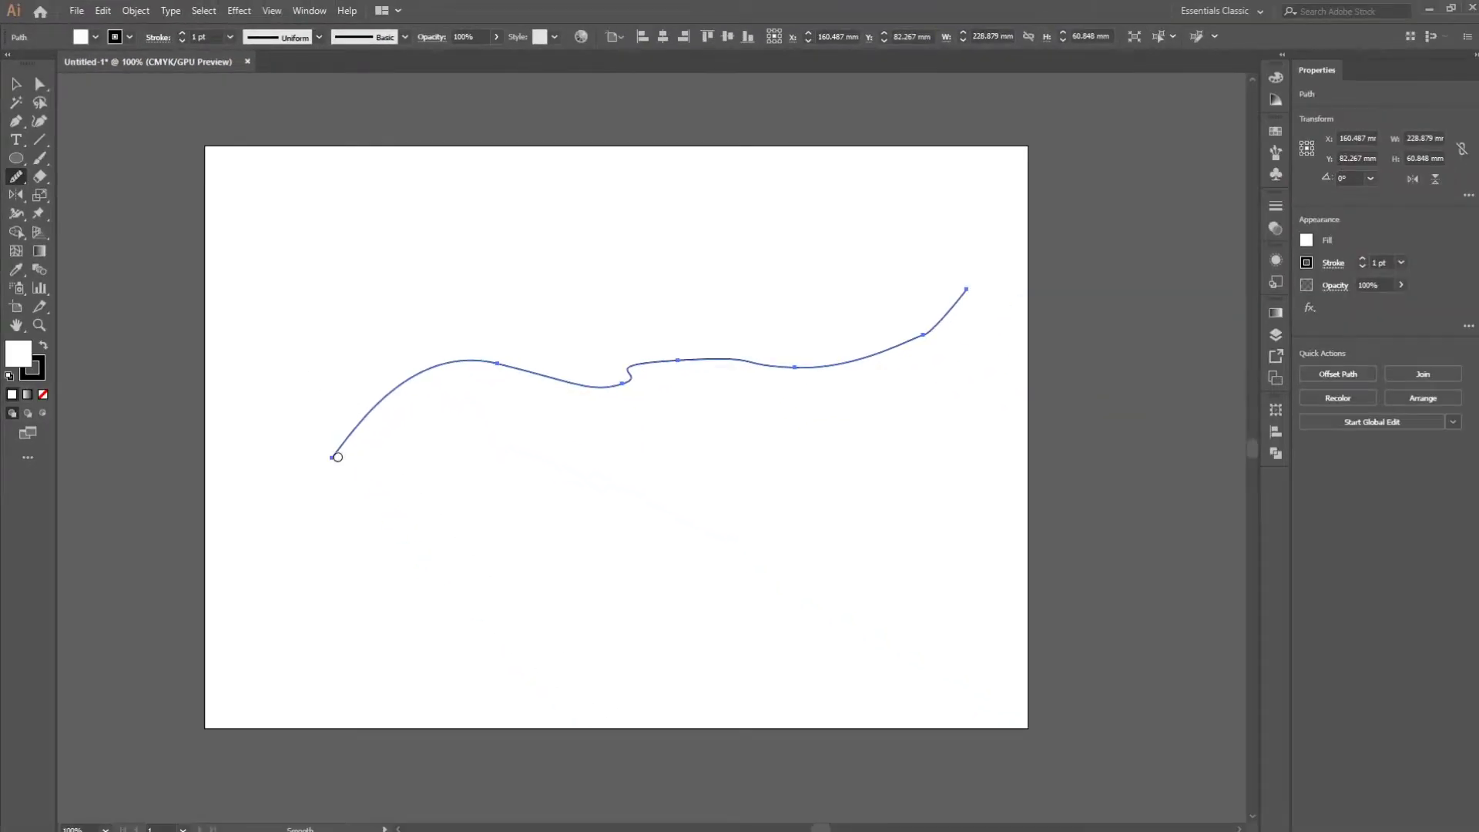
pyautogui.moveTo(338, 457)
pyautogui.mouseDown()
pyautogui.moveTo(385, 398)
pyautogui.moveTo(436, 373)
pyautogui.moveTo(359, 430)
pyautogui.moveTo(485, 359)
pyautogui.moveTo(429, 374)
pyautogui.moveTo(523, 368)
pyautogui.moveTo(454, 354)
pyautogui.moveTo(587, 383)
pyautogui.moveTo(512, 365)
pyautogui.moveTo(633, 380)
pyautogui.moveTo(635, 365)
pyautogui.moveTo(704, 358)
pyautogui.moveTo(805, 370)
pyautogui.moveTo(776, 362)
pyautogui.mouseUp()
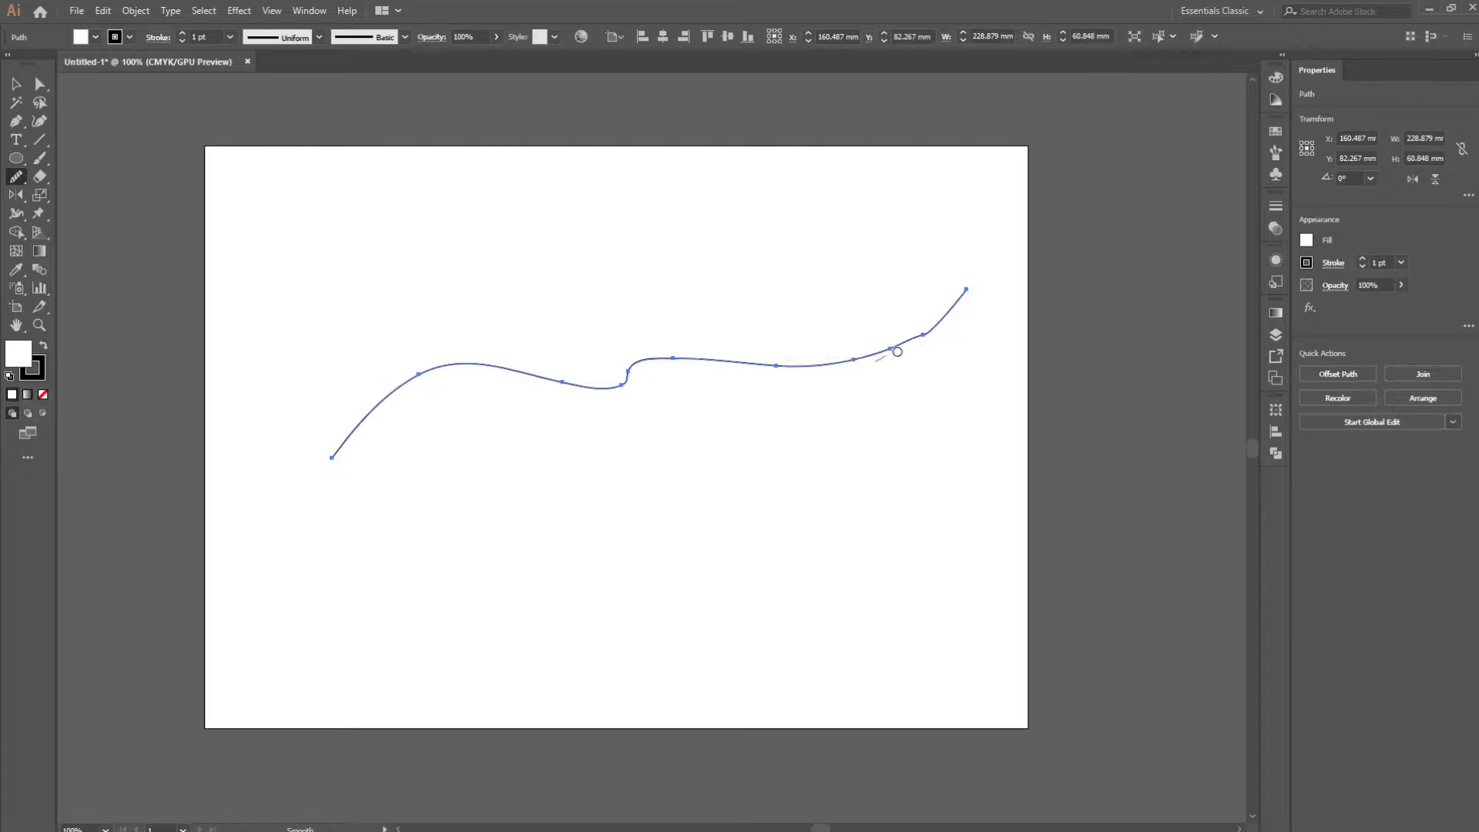
pyautogui.moveTo(936, 318)
pyautogui.mouseDown()
pyautogui.moveTo(764, 366)
pyautogui.moveTo(802, 359)
pyautogui.moveTo(634, 349)
pyautogui.moveTo(659, 361)
pyautogui.moveTo(592, 388)
pyautogui.moveTo(637, 387)
pyautogui.moveTo(599, 385)
pyautogui.mouseUp()
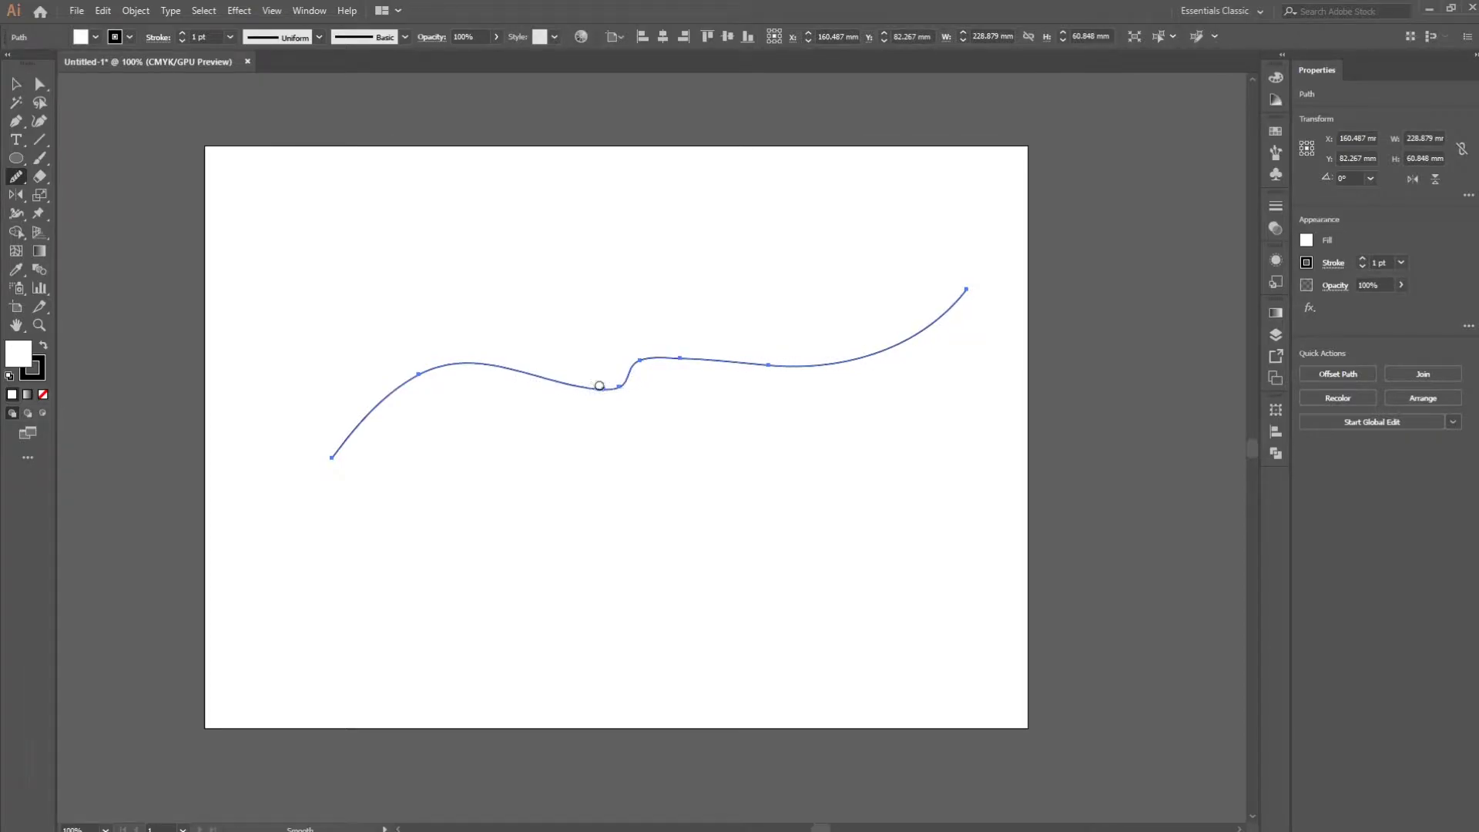
pyautogui.moveTo(512, 377)
pyautogui.mouseDown()
pyautogui.moveTo(421, 371)
pyautogui.moveTo(322, 447)
pyautogui.mouseUp()
# Draw a straight-segment zigzag line with the Pen tool below the first curve
pyautogui.press('v')
pyautogui.click(617, 307)
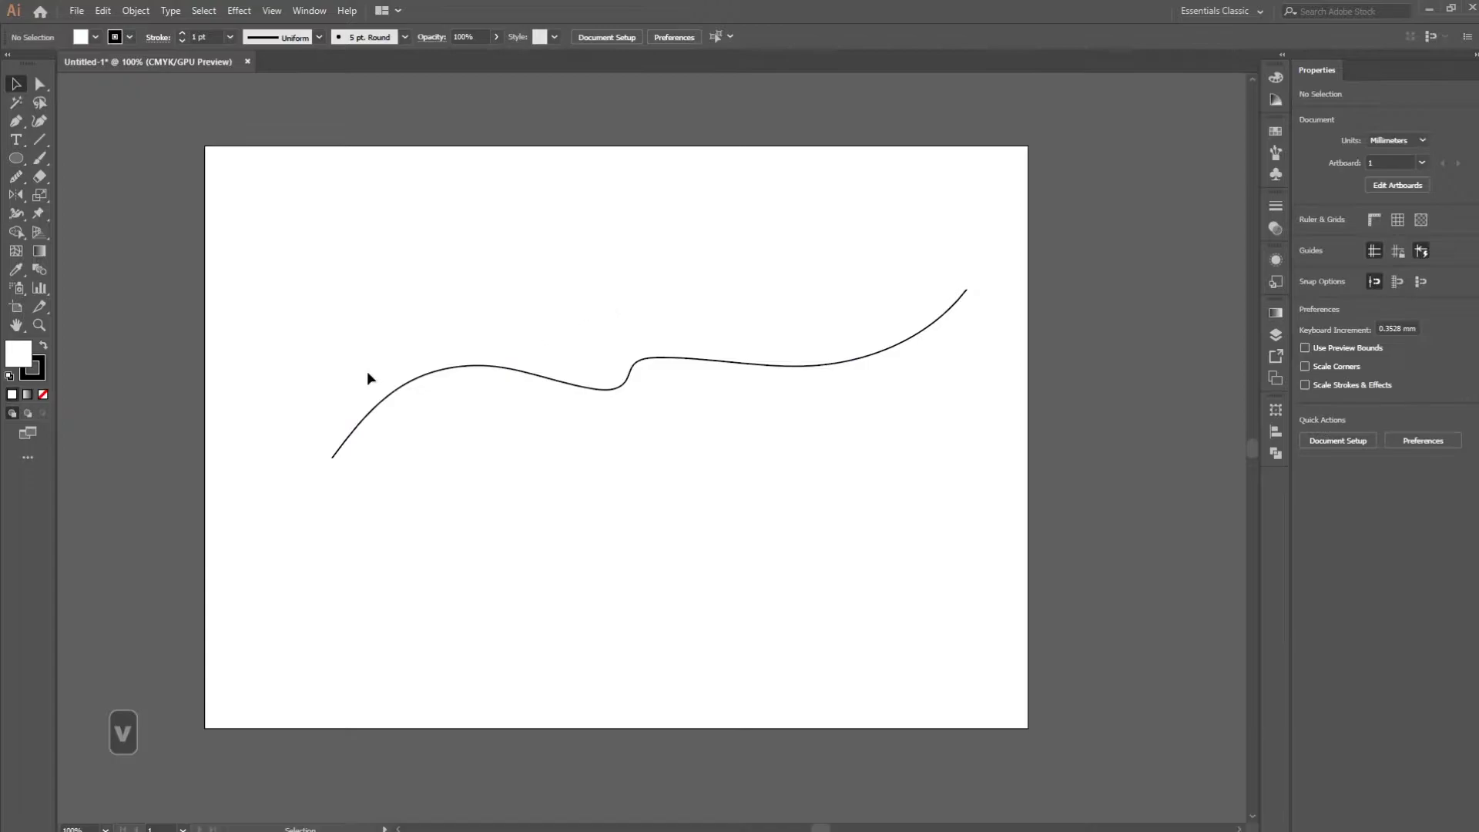
pyautogui.click(15, 121)
pyautogui.click(322, 561)
pyautogui.click(434, 481)
pyautogui.click(495, 546)
pyautogui.click(610, 599)
pyautogui.click(726, 515)
pyautogui.click(875, 452)
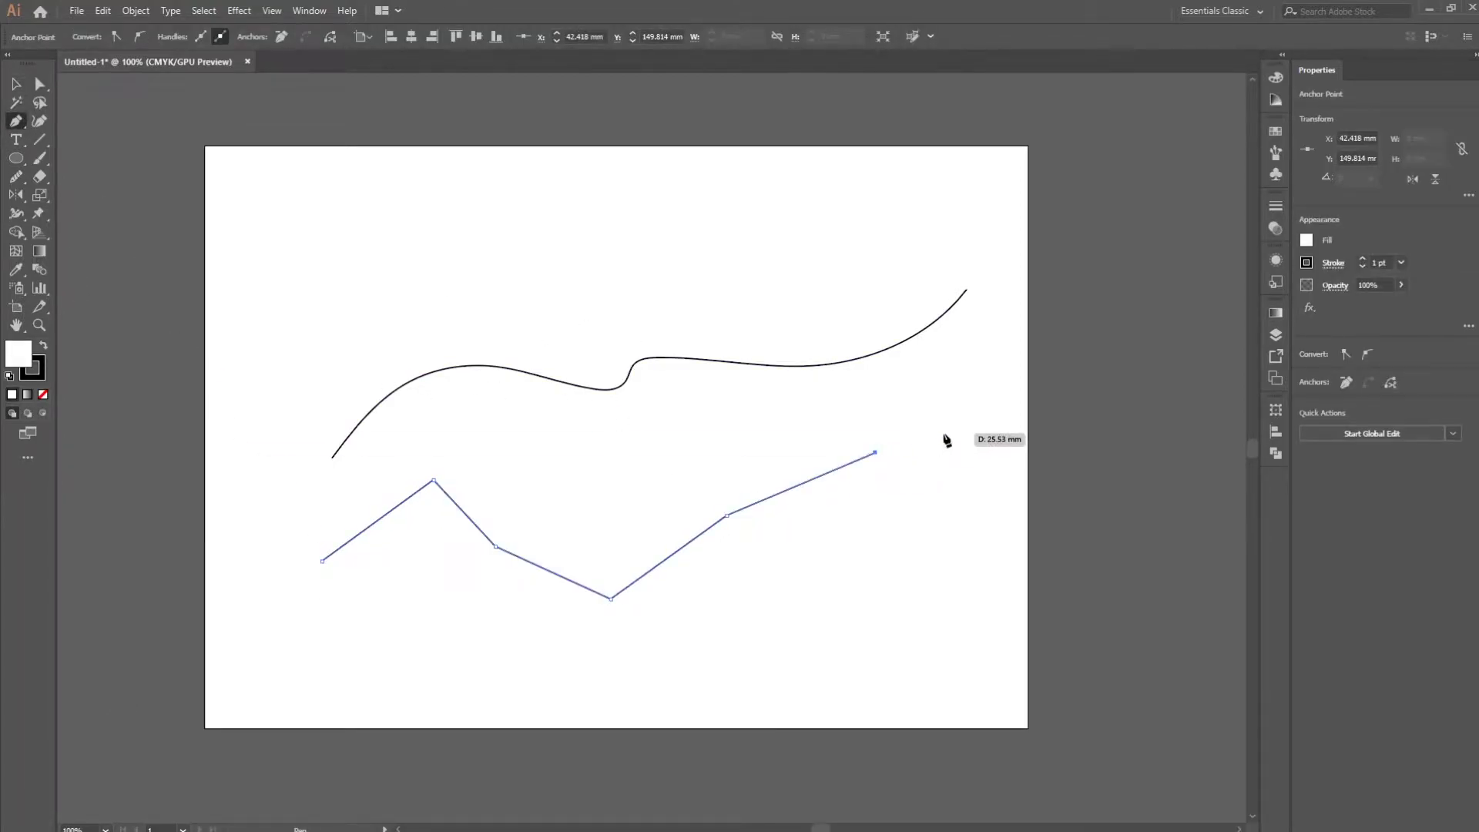
pyautogui.click(943, 434)
pyautogui.press('v')
# Round the zigzag's sharp corners into a gentle wave with the Smooth Tool, then deselect
pyautogui.click(16, 177)
pyautogui.moveTo(430, 490)
pyautogui.mouseDown()
pyautogui.moveTo(493, 503)
pyautogui.moveTo(426, 491)
pyautogui.moveTo(552, 578)
pyautogui.moveTo(671, 583)
pyautogui.moveTo(626, 594)
pyautogui.moveTo(746, 519)
pyautogui.mouseUp()
pyautogui.moveTo(934, 432)
pyautogui.mouseDown()
pyautogui.moveTo(578, 615)
pyautogui.moveTo(552, 567)
pyautogui.mouseUp()
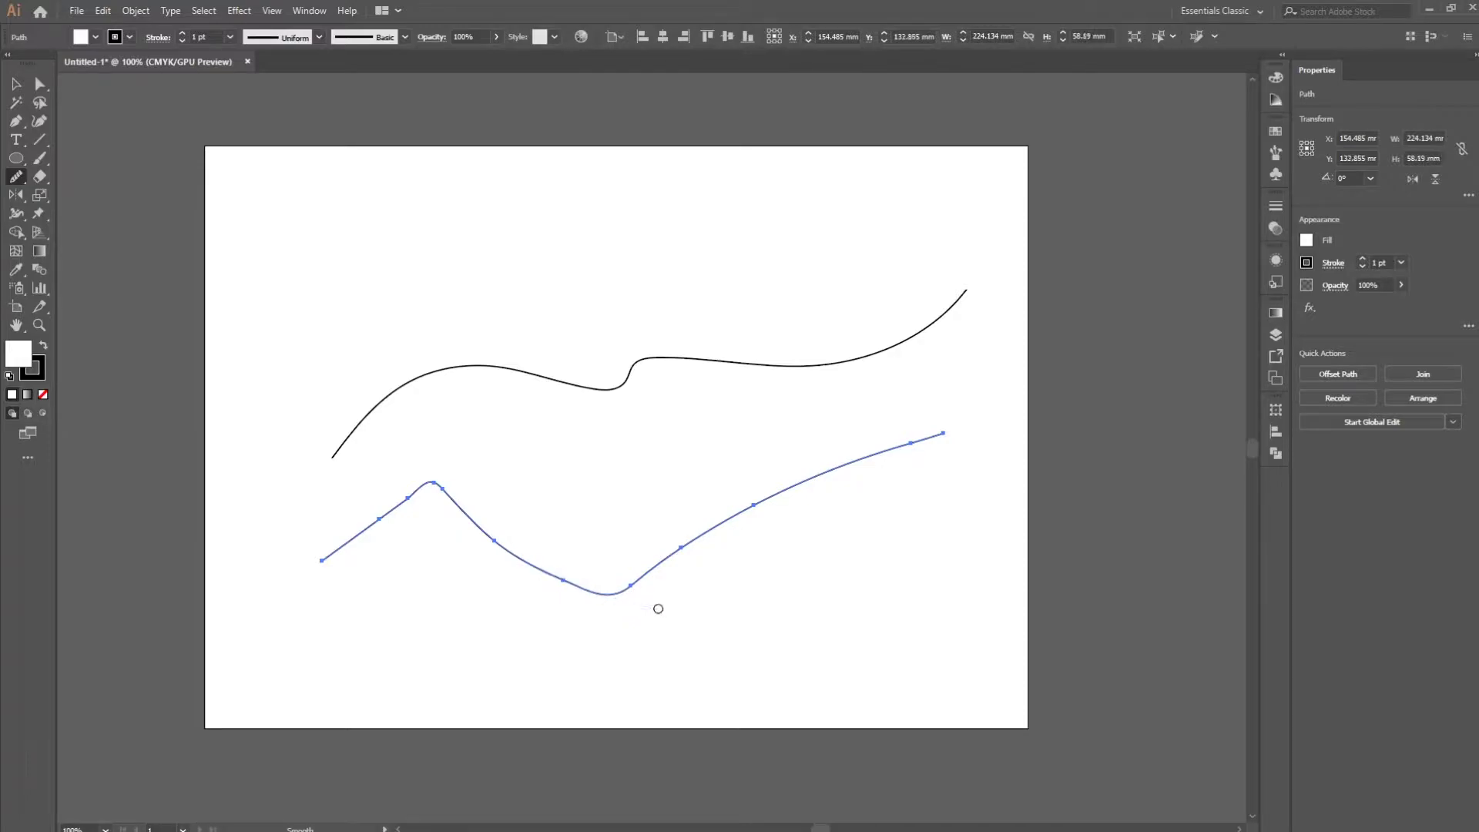
pyautogui.moveTo(708, 538)
pyautogui.mouseDown()
pyautogui.moveTo(672, 557)
pyautogui.moveTo(498, 574)
pyautogui.moveTo(665, 582)
pyautogui.moveTo(387, 503)
pyautogui.moveTo(305, 552)
pyautogui.moveTo(440, 486)
pyautogui.moveTo(483, 532)
pyautogui.moveTo(647, 578)
pyautogui.mouseUp()
pyautogui.press('v')
pyautogui.click(1005, 464)
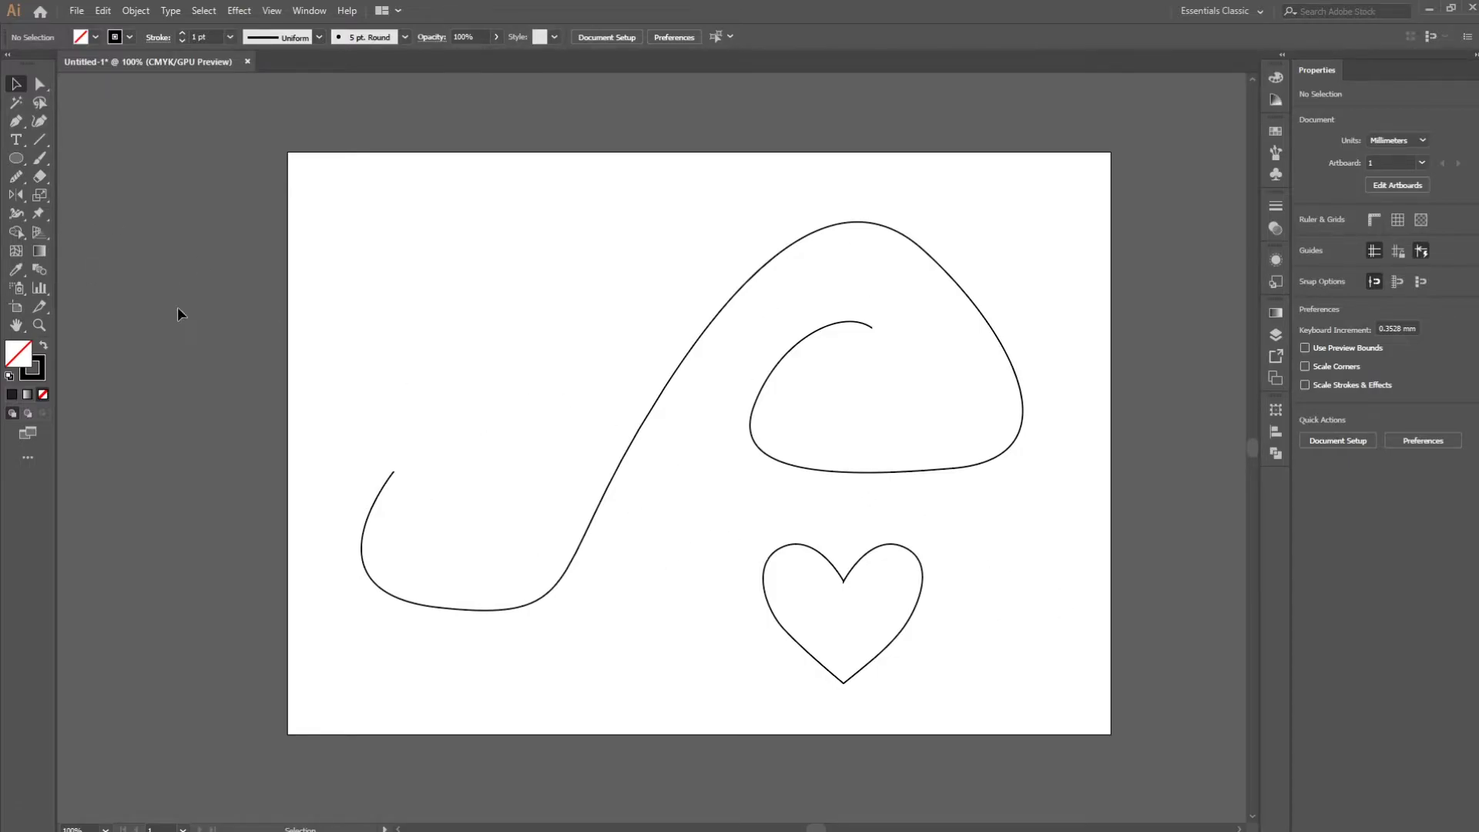
# Select the Width Tool, checking its flyout of Warp, Twirl and Pucker tools
pyautogui.click(19, 217)
pyautogui.click(16, 215)
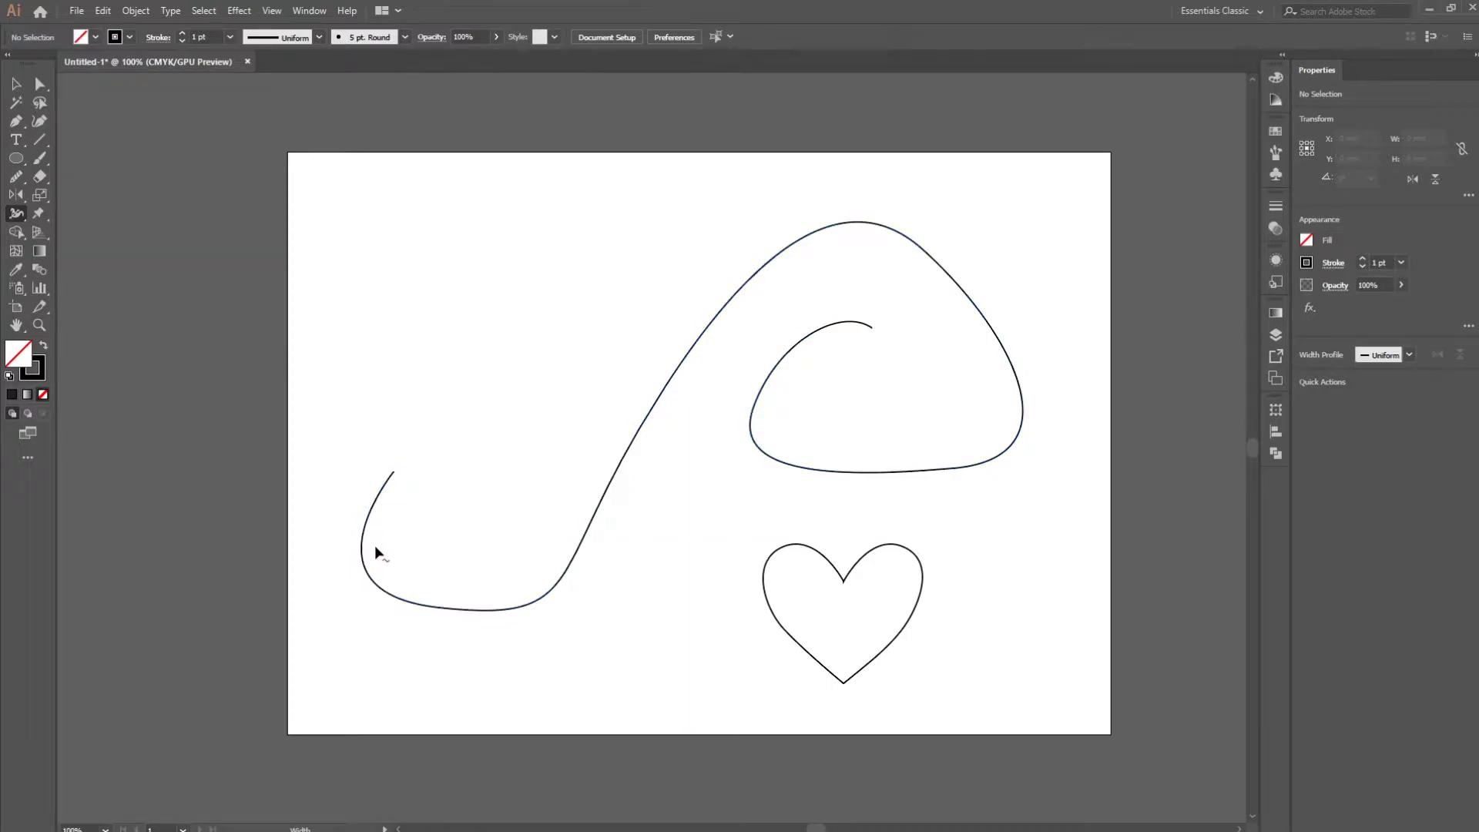
# Widen the lower curve, arch top and inner loop; narrow the diagonal, loop bottom and right side
pyautogui.moveTo(371, 573); pyautogui.dragTo(381, 582)
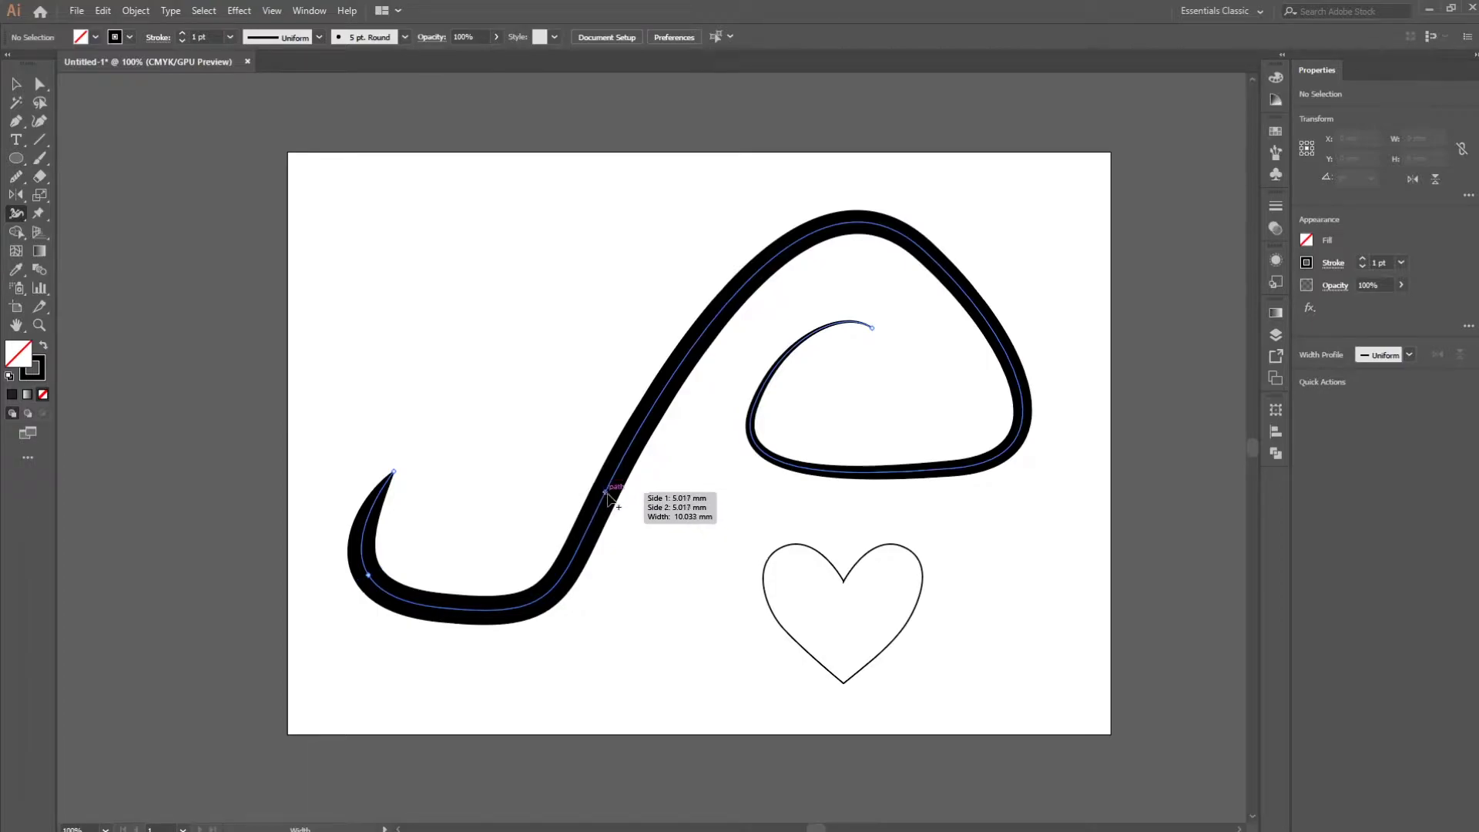
pyautogui.moveTo(609, 497); pyautogui.dragTo(608, 506)
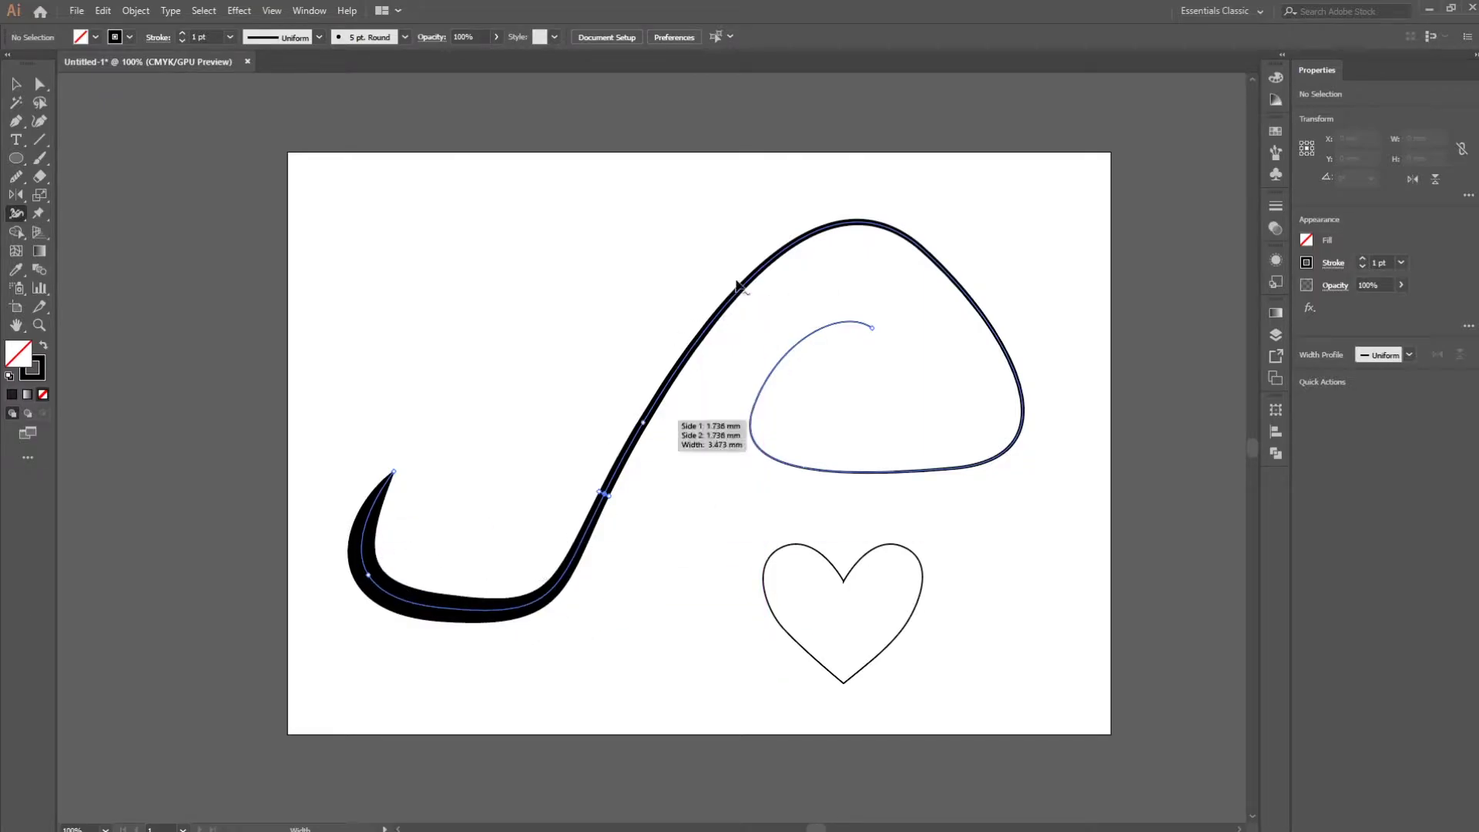
pyautogui.moveTo(871, 231); pyautogui.dragTo(870, 237)
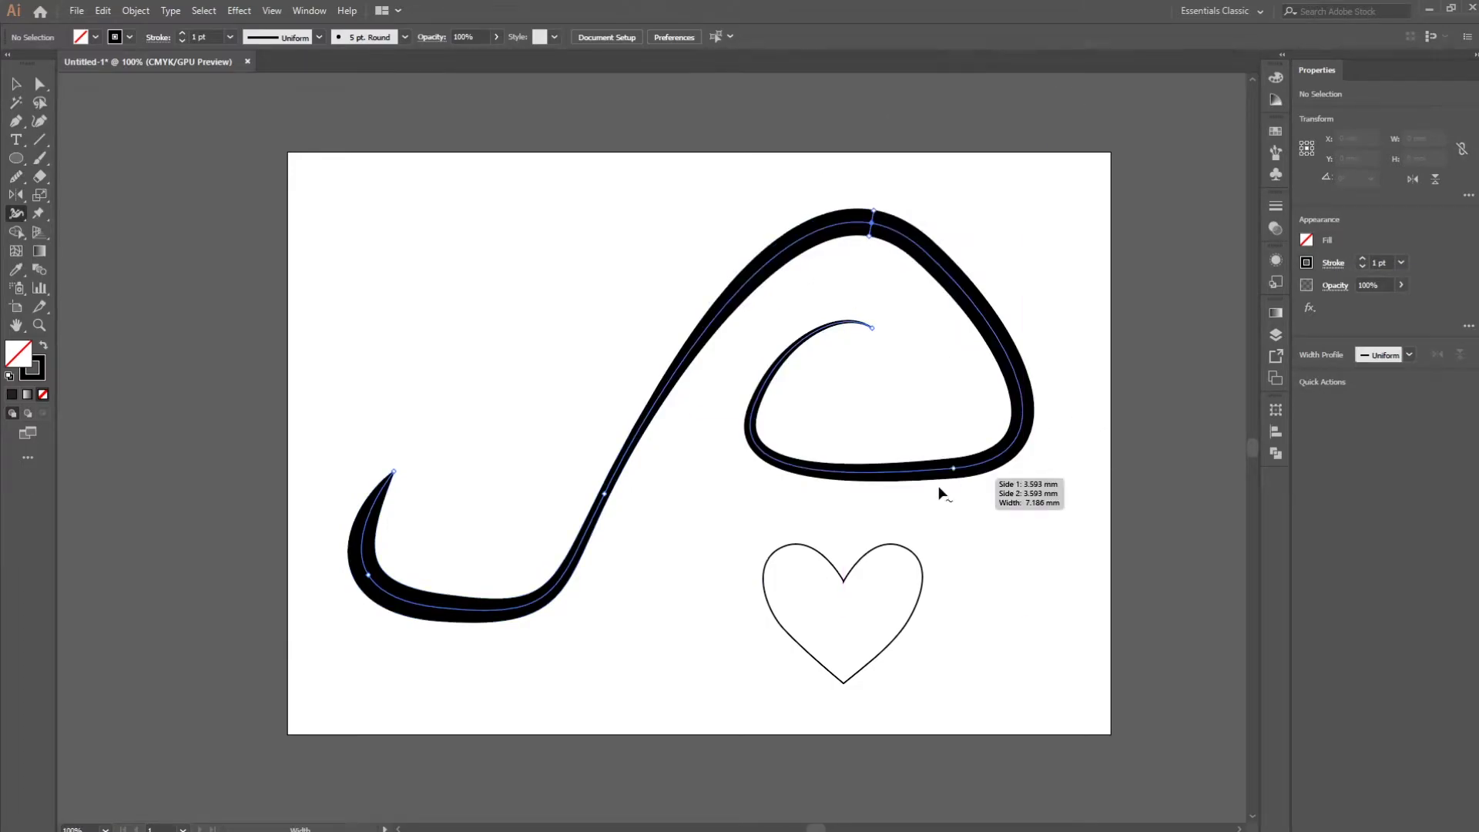
pyautogui.moveTo(758, 444); pyautogui.dragTo(770, 430)
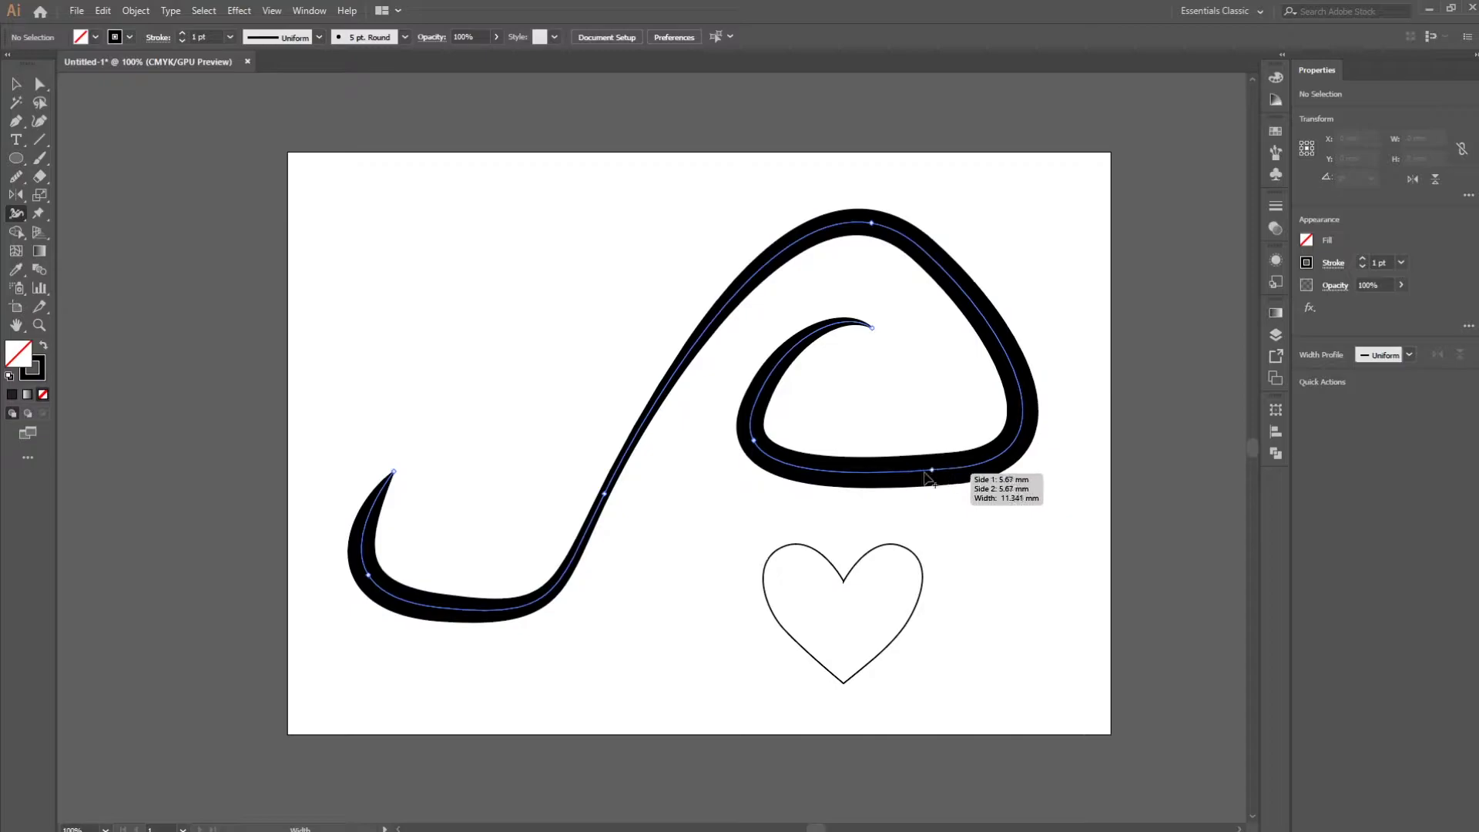
pyautogui.moveTo(912, 477); pyautogui.dragTo(913, 469)
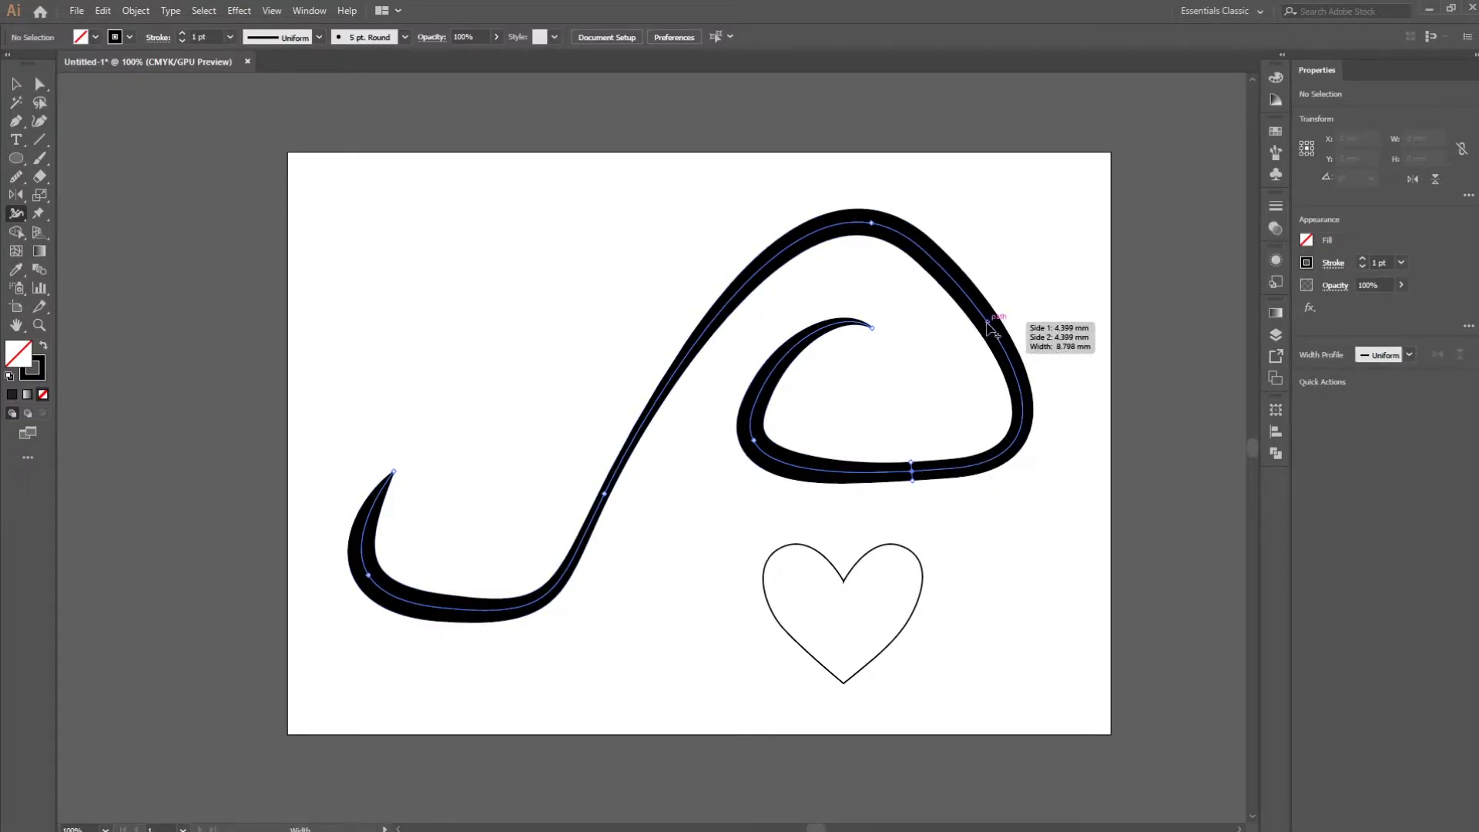
pyautogui.moveTo(991, 327); pyautogui.dragTo(1003, 331)
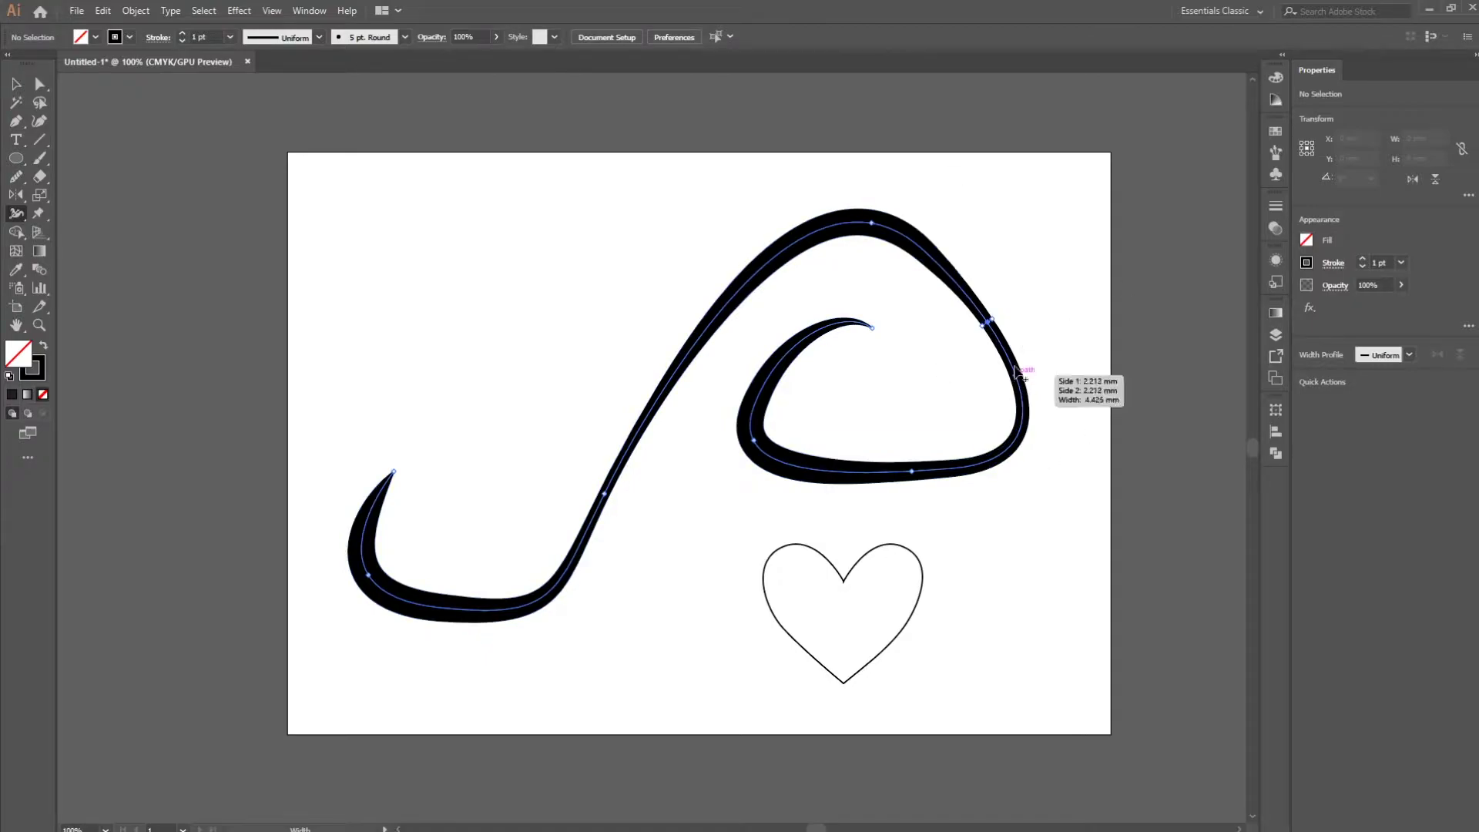
pyautogui.press('v')
pyautogui.click(339, 306)
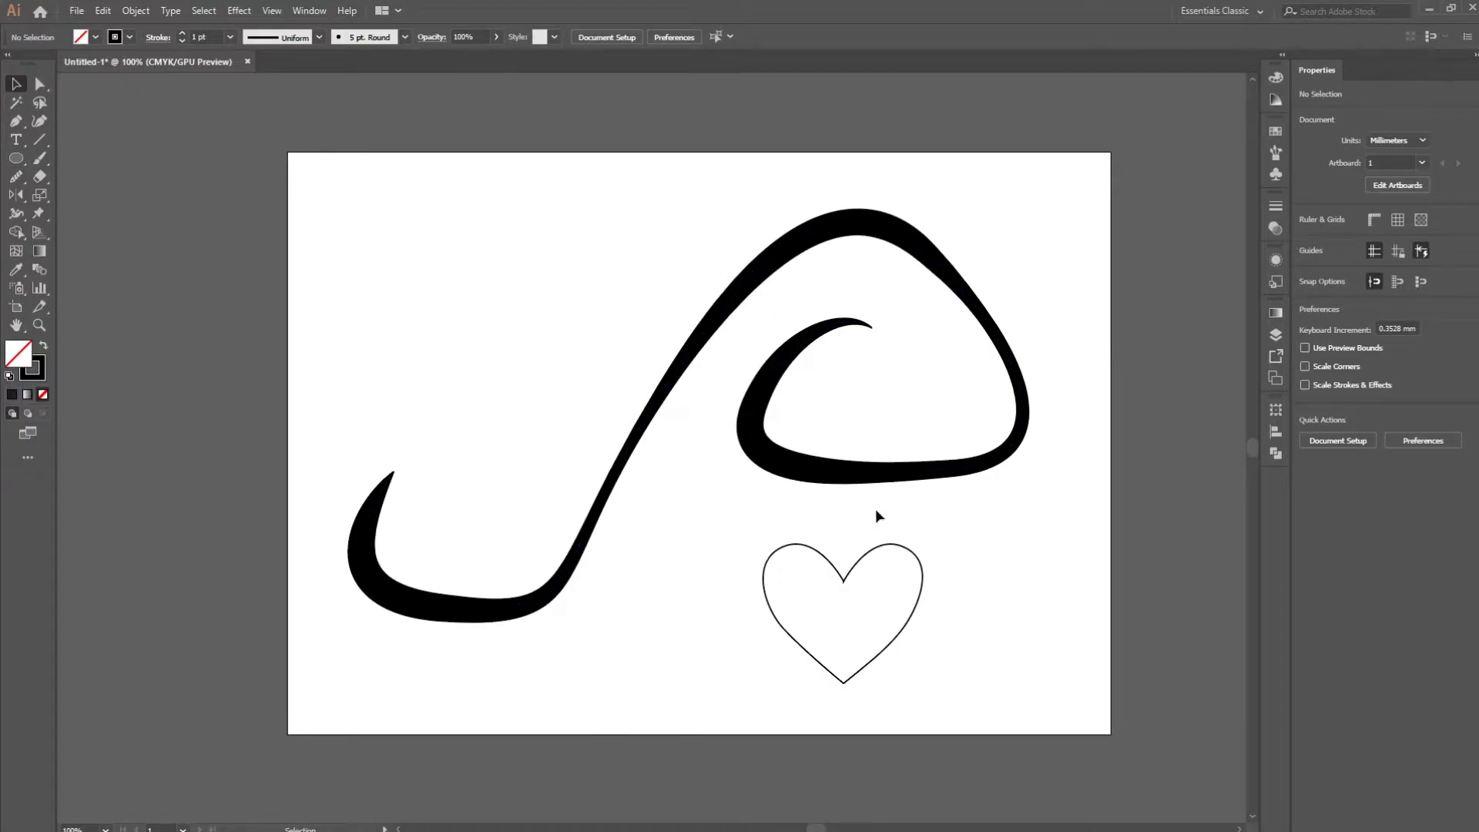
# Expand the calligraphic stroke's appearance into a filled shape via the Object menu
pyautogui.click(625, 434)
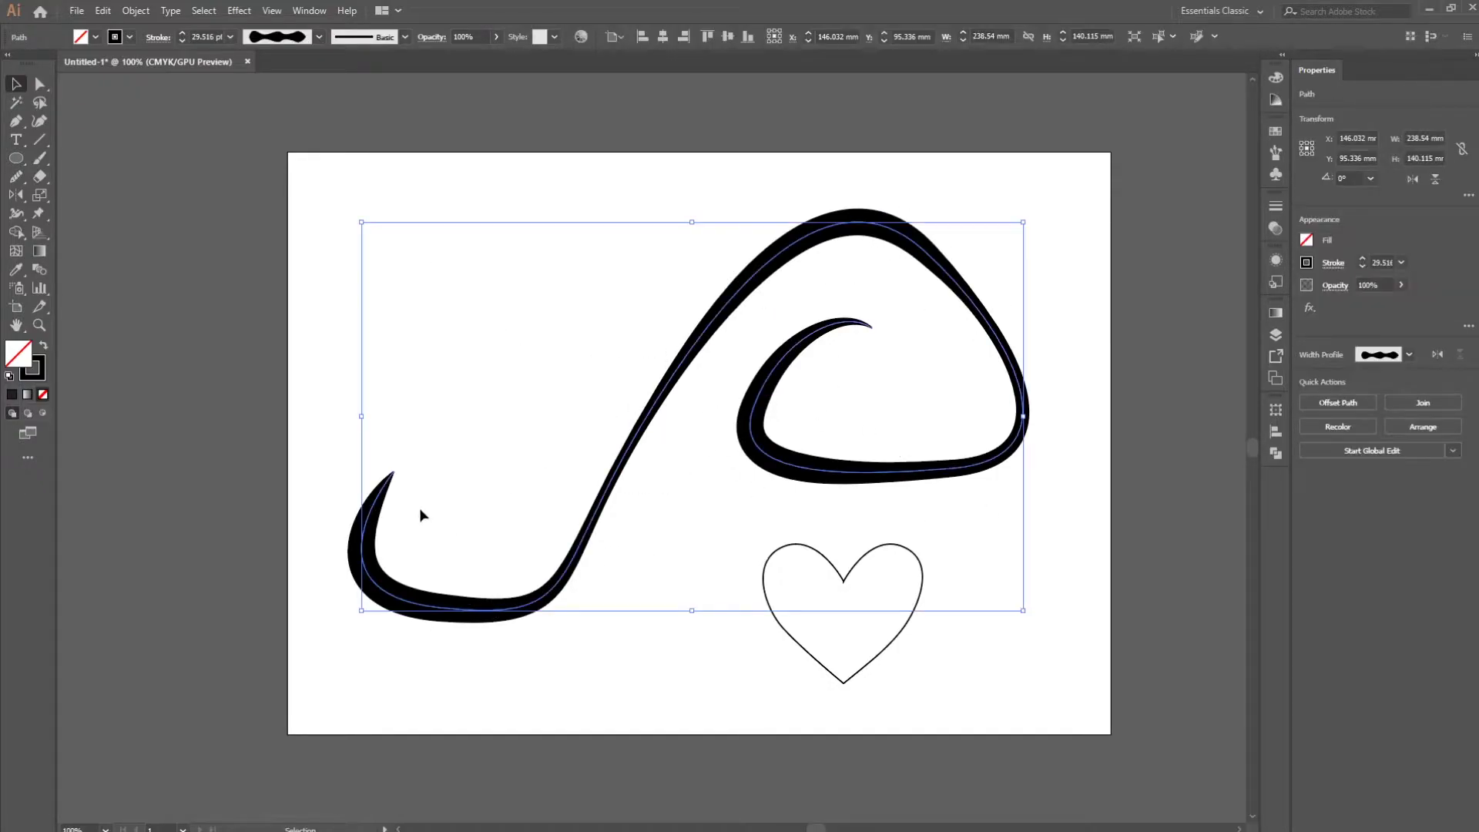
pyautogui.click(136, 11)
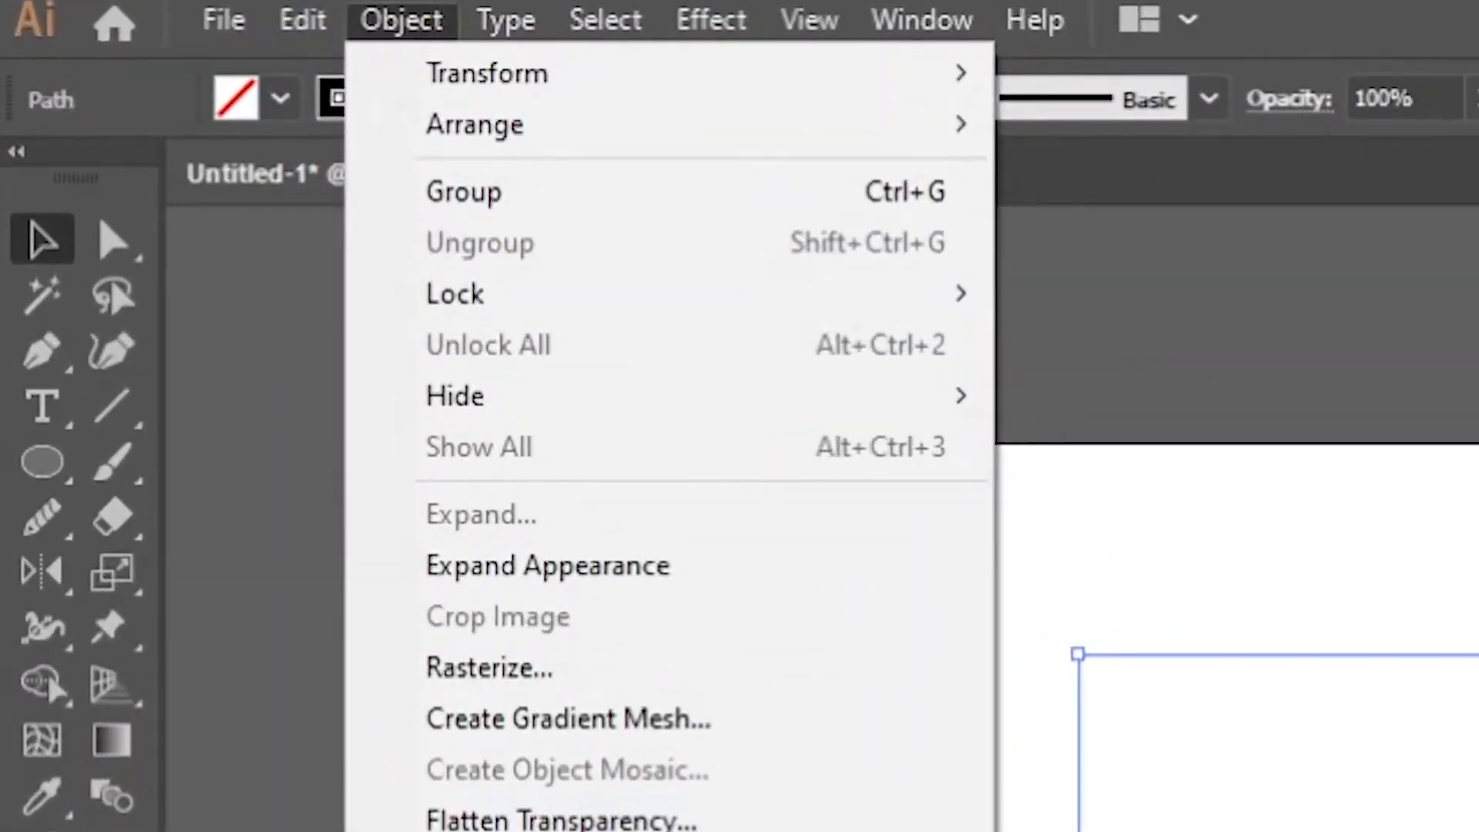
pyautogui.click(720, 566)
pyautogui.click(739, 373)
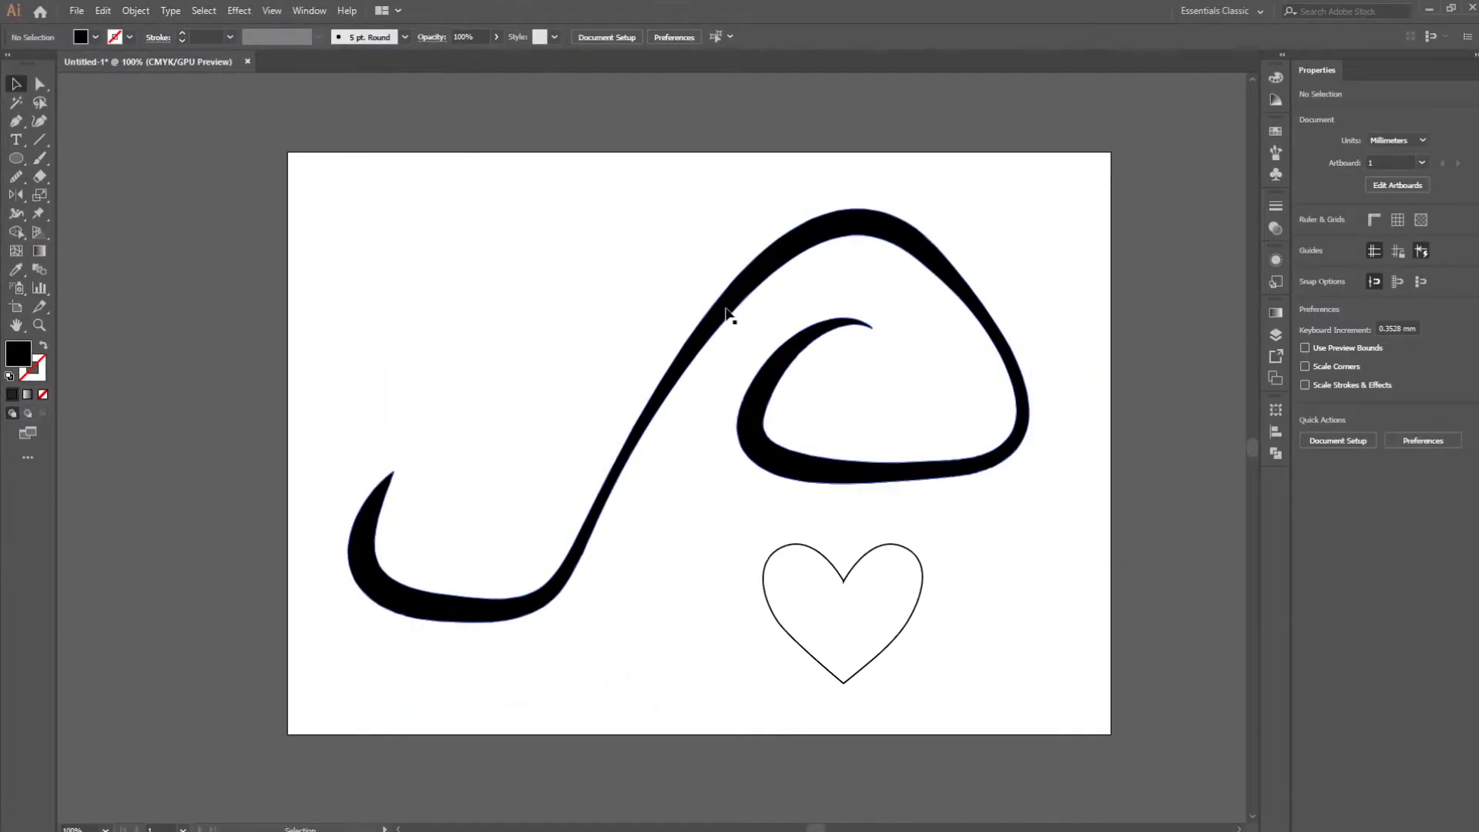
pyautogui.click(726, 314)
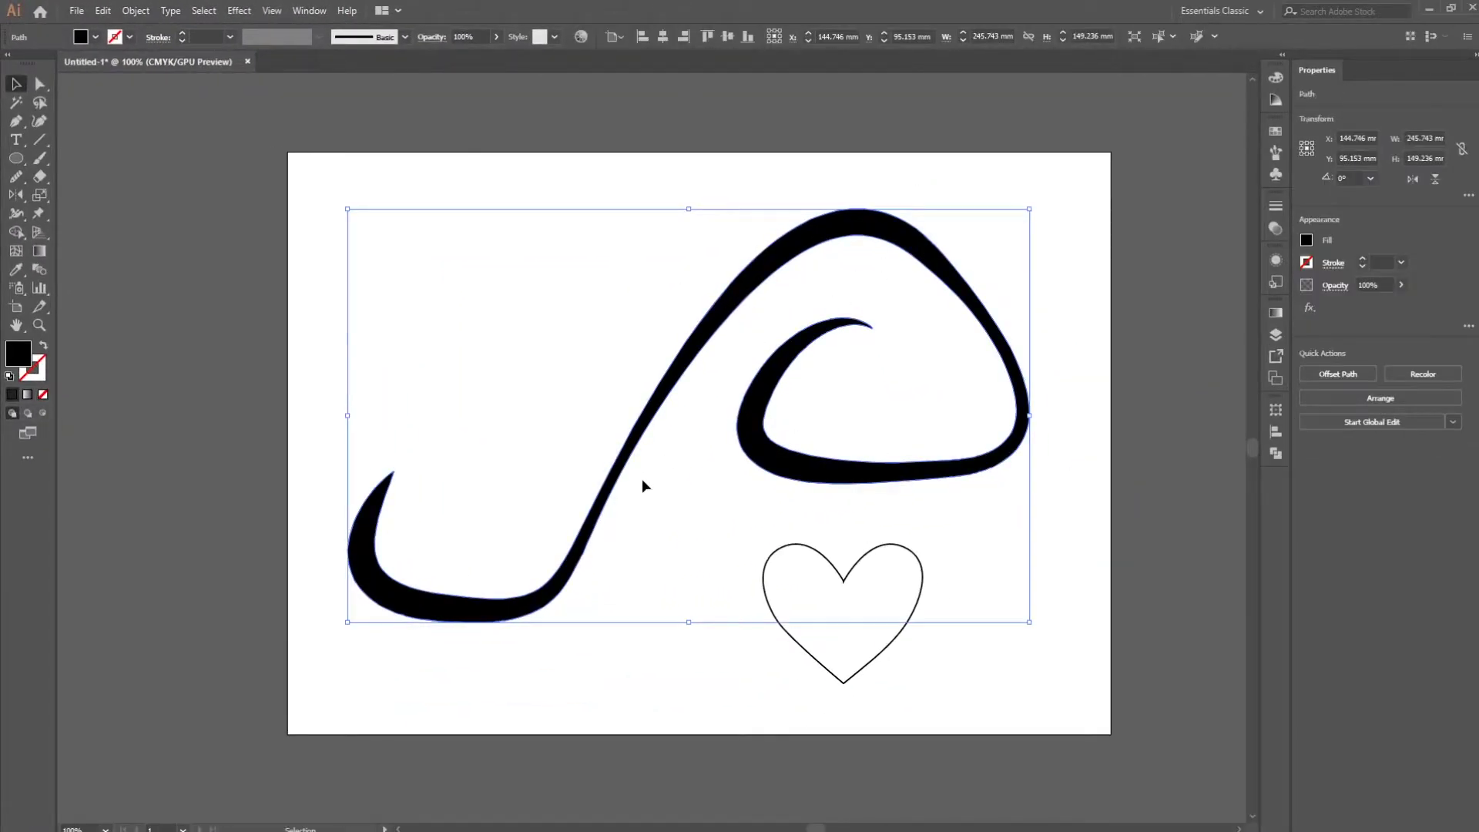
# Fill the expanded swirl shape with a light mauve colour
pyautogui.doubleClick(20, 354)
pyautogui.click(556, 352)
pyautogui.click(898, 315)
pyautogui.click(1076, 233)
# Try pulling an upper-edge anchor into a spike with Direct Selection, then undo it
pyautogui.click(686, 373)
pyautogui.press('a')
pyautogui.moveTo(712, 310); pyautogui.dragTo(651, 269)
pyautogui.press('v')
pyautogui.click(1066, 148)
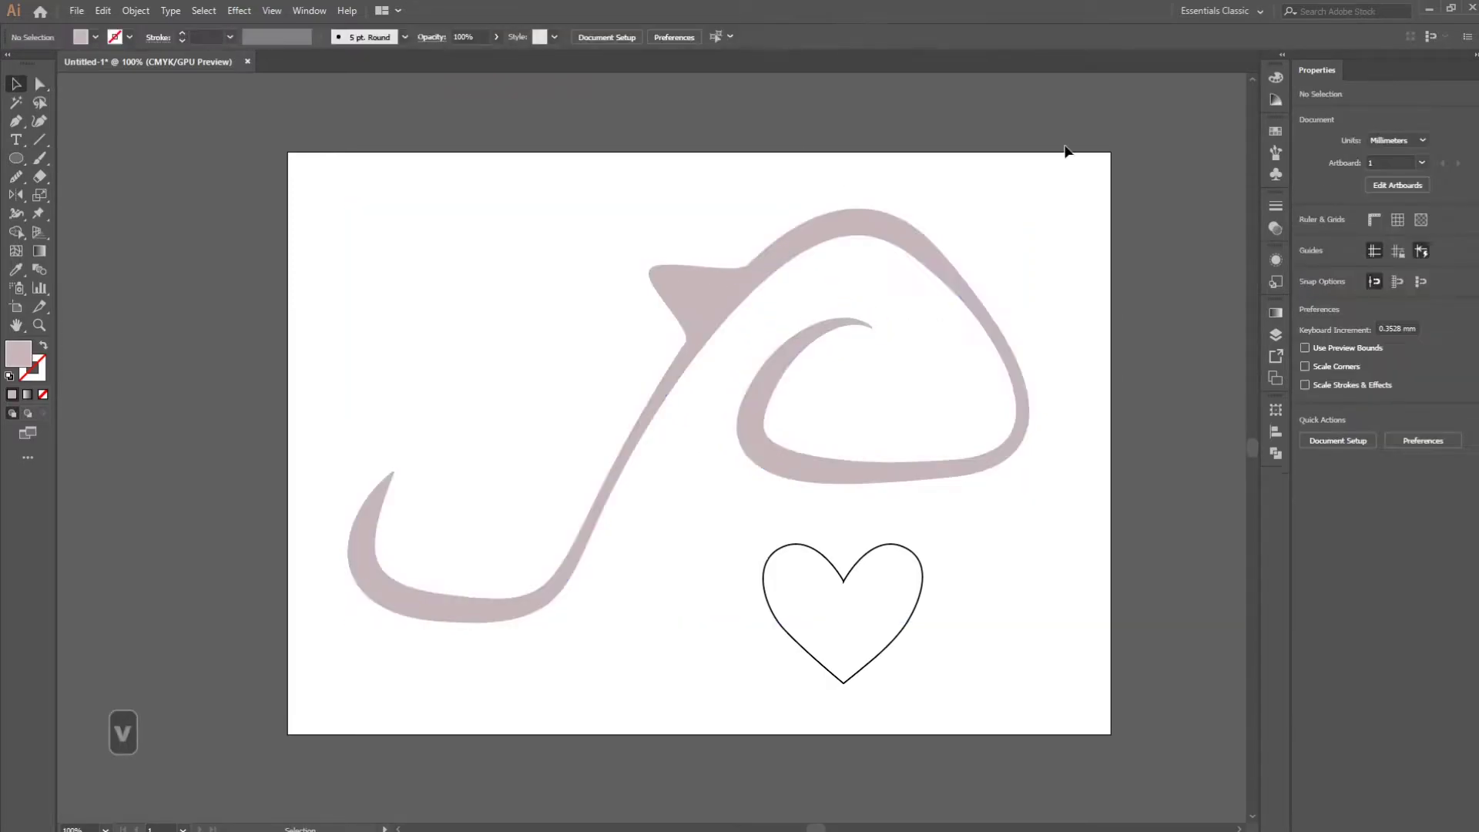
pyautogui.hotkey('ctrl', 'z')
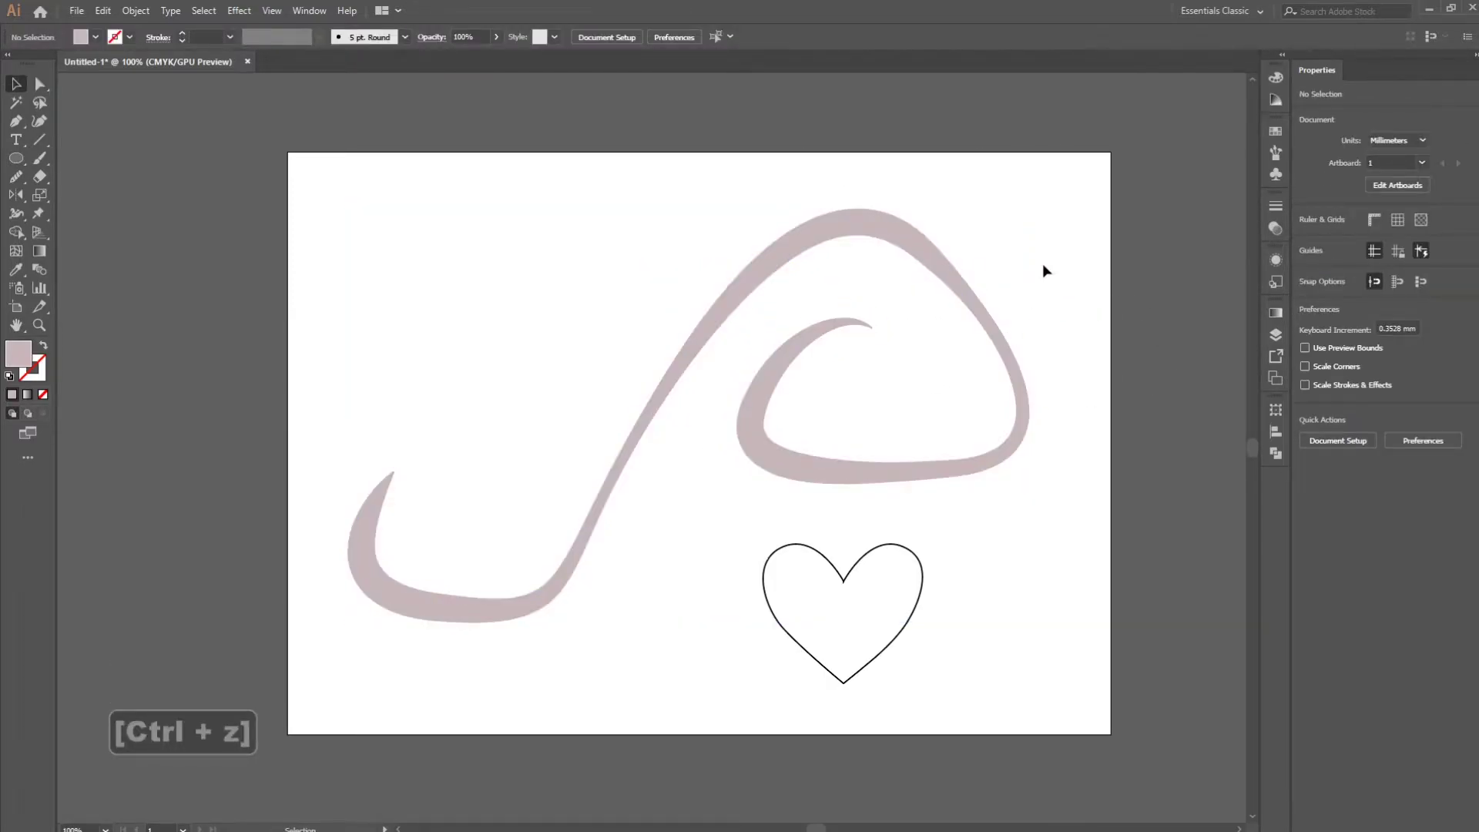
# Draw a small circle in the curl at the swirl's lower-left tip
pyautogui.press('l')
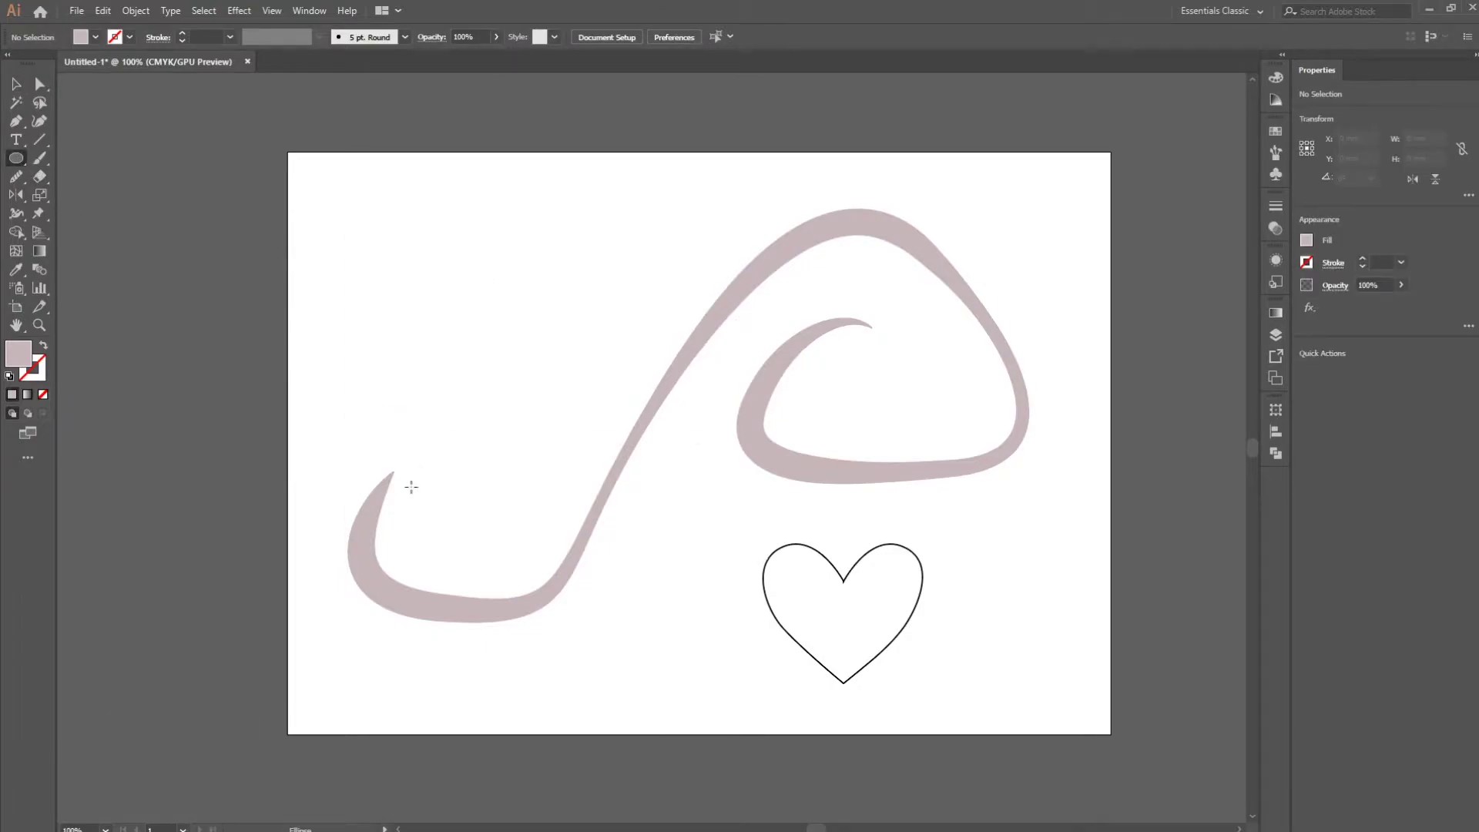
pyautogui.moveTo(378, 504); pyautogui.dragTo(419, 464)
pyautogui.press('v')
pyautogui.click(473, 356)
# Zoom back out and marquee-select both the swirl and the circle
pyautogui.scroll(4, 409, 489)
pyautogui.click(544, 476)
pyautogui.scroll(-4, 546, 483)
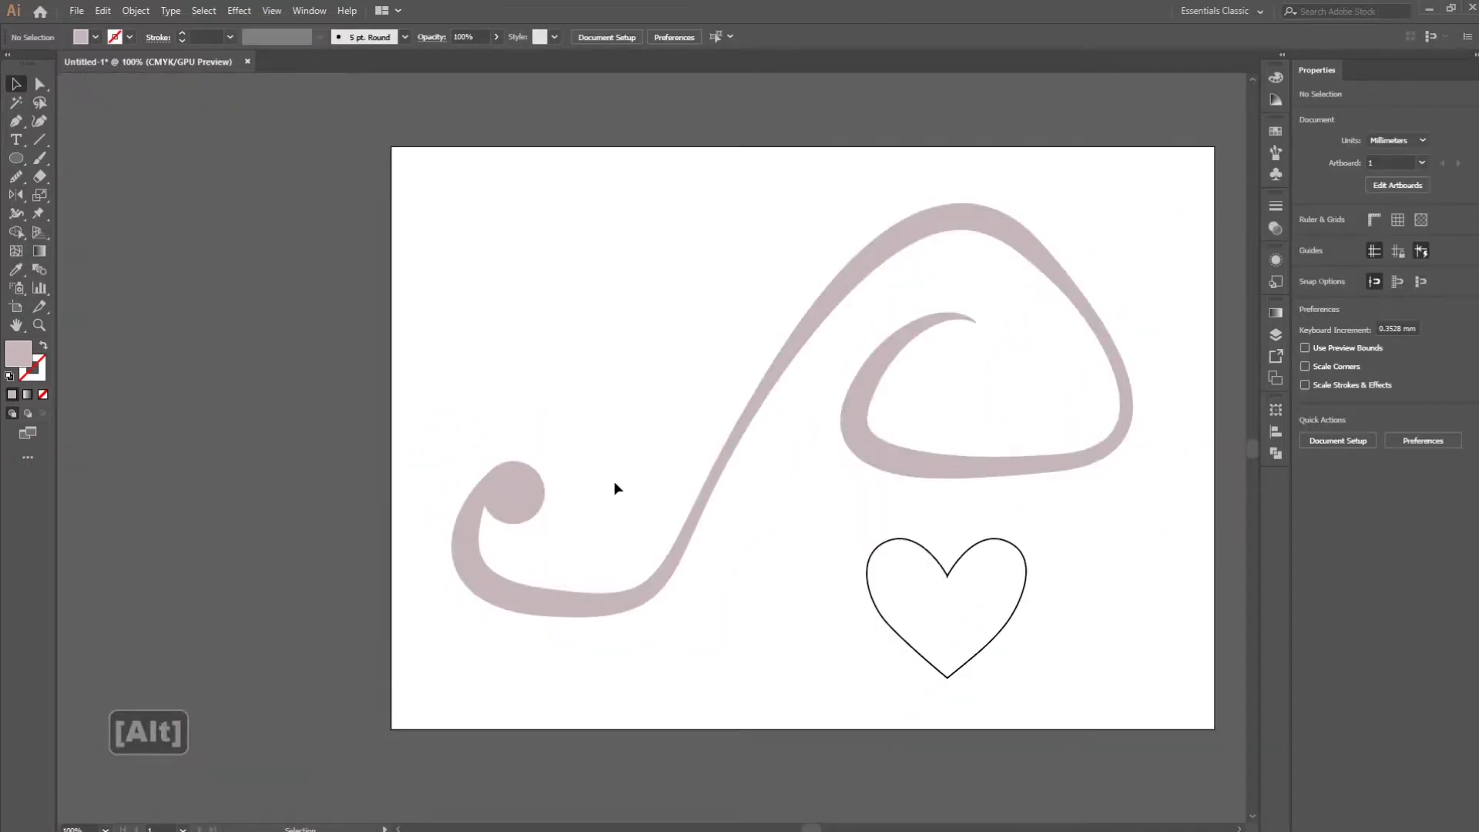
pyautogui.moveTo(613, 488); pyautogui.dragTo(531, 441)
pyautogui.moveTo(304, 401); pyautogui.dragTo(308, 403)
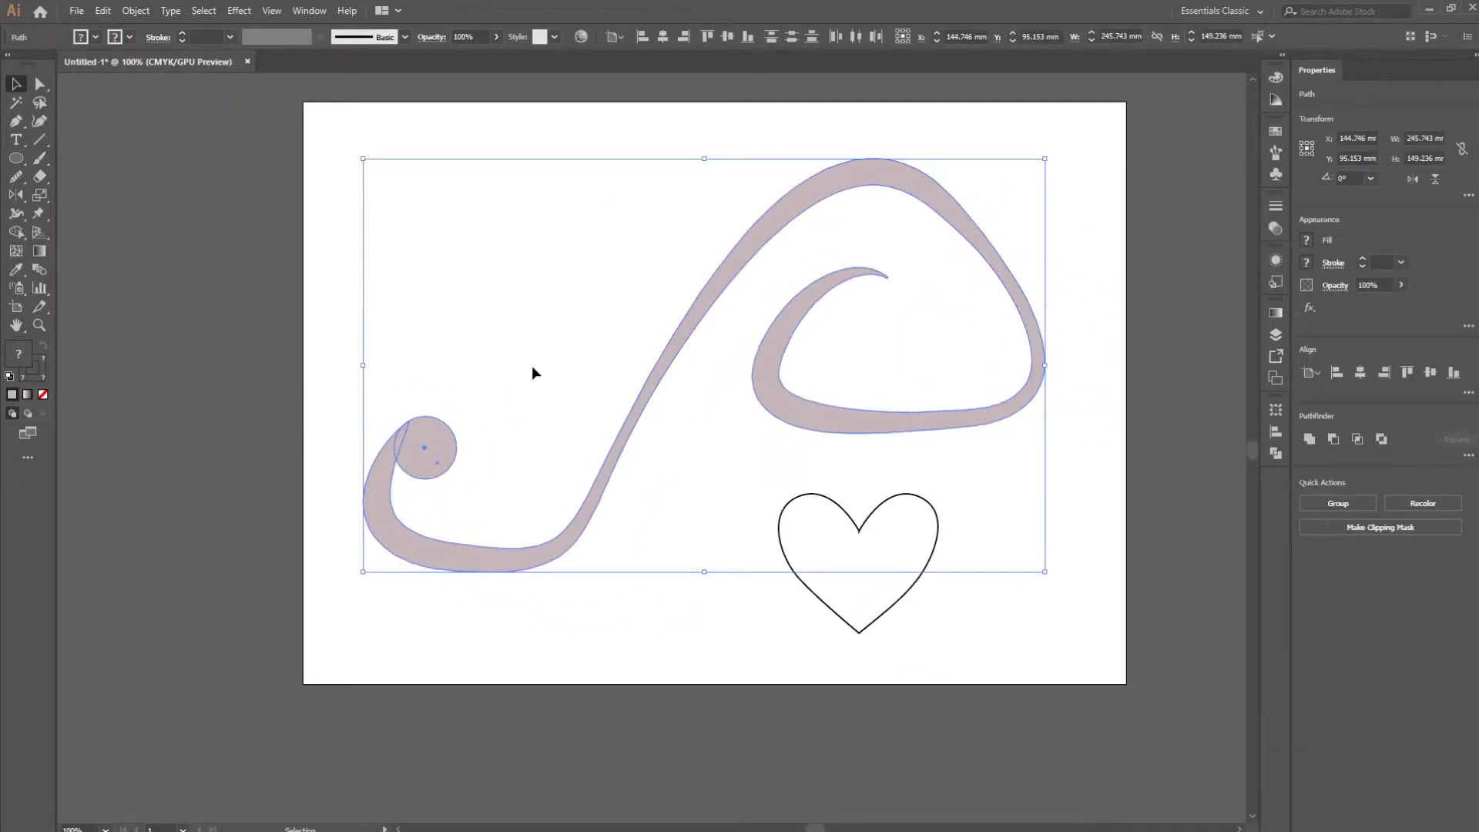
# Merge the circle and swirl into one path with Pathfinder's Merge
pyautogui.click(1276, 454)
pyautogui.click(1123, 484)
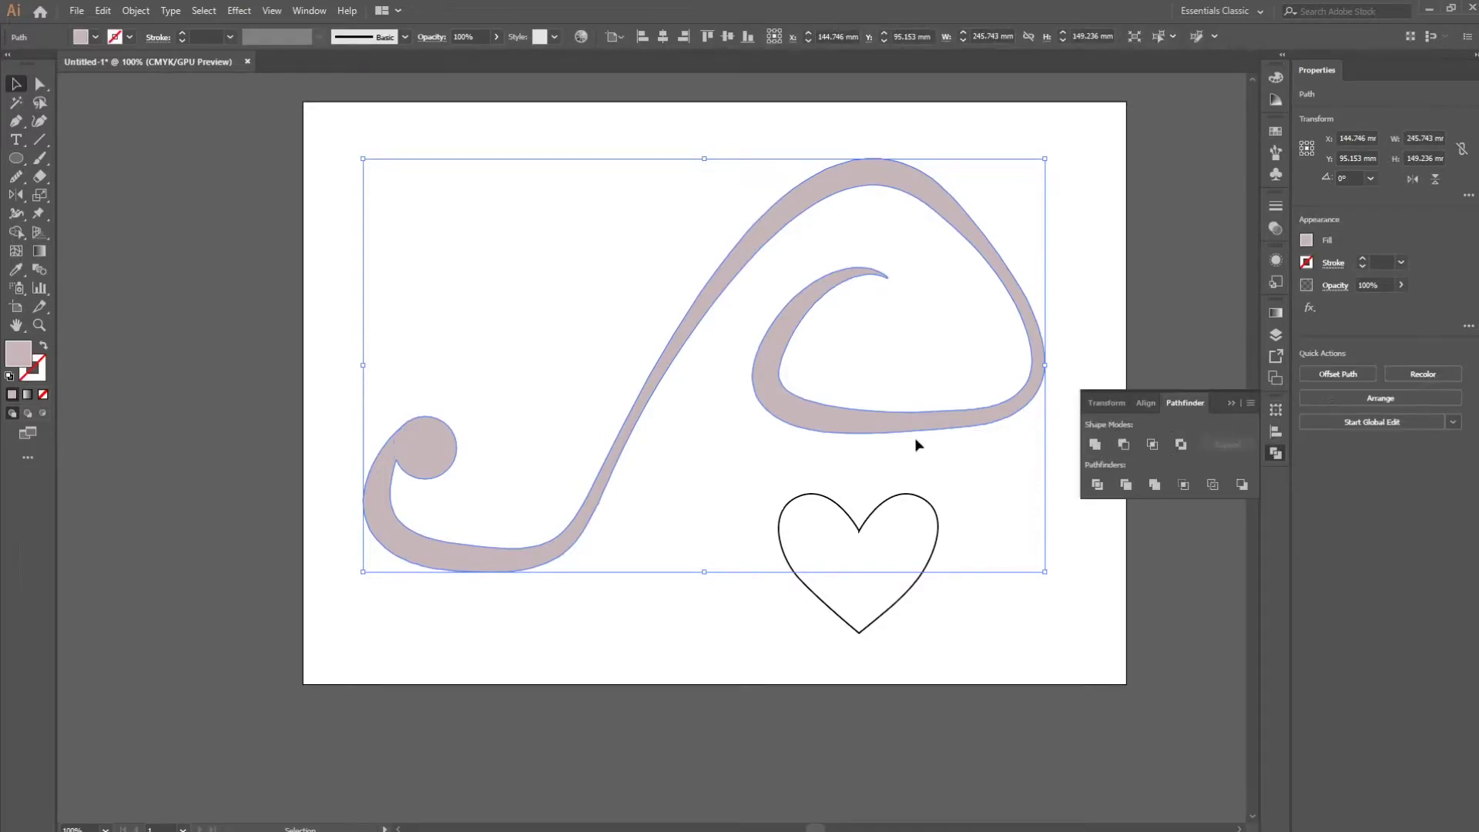
pyautogui.press('v')
pyautogui.click(716, 595)
# Round the sharp inner anchor where circle meets swirl using the live-corner widget
pyautogui.scroll(4, 468, 479)
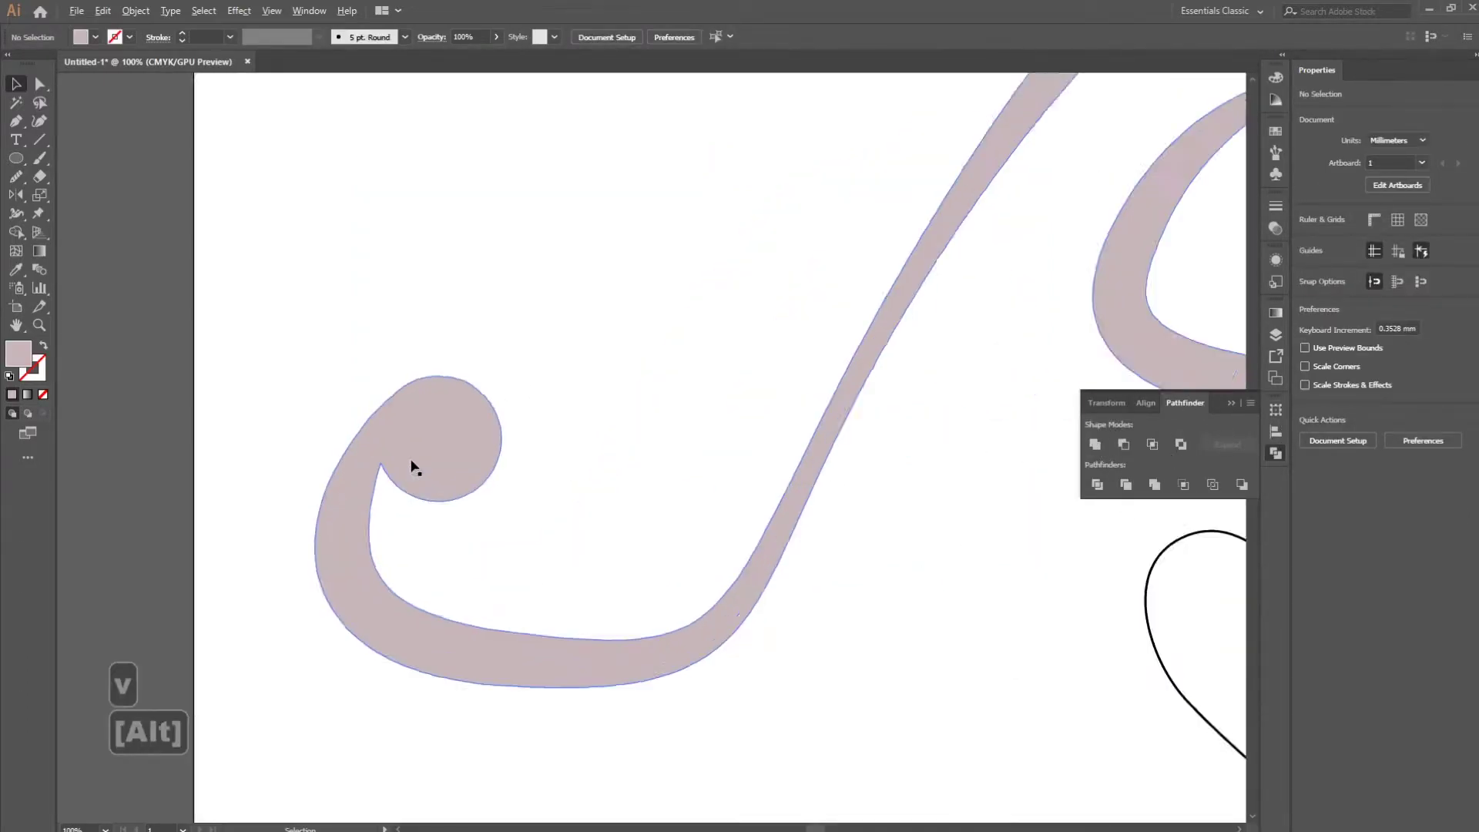
pyautogui.click(365, 481)
pyautogui.press('a')
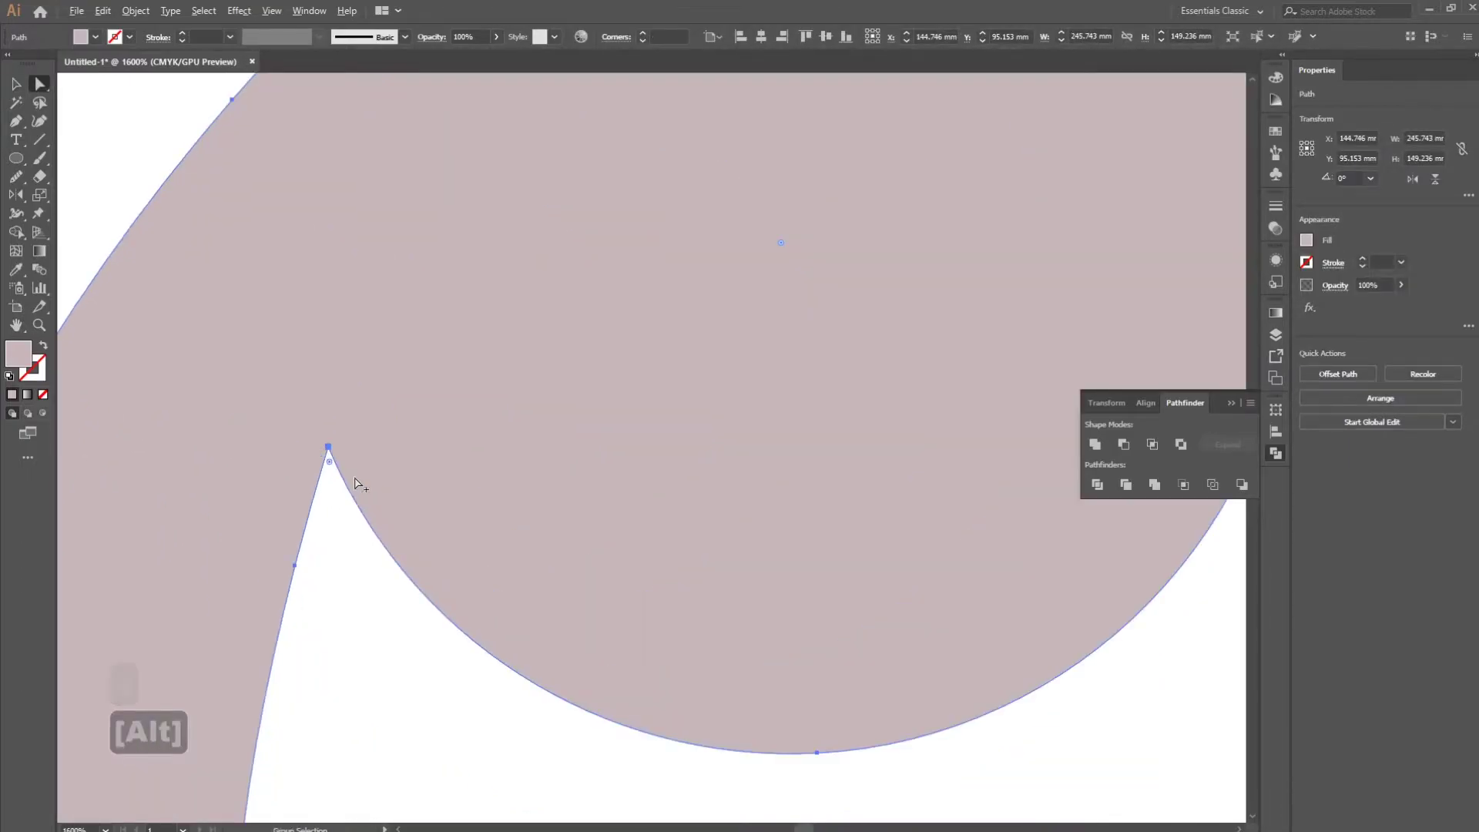
pyautogui.scroll(4, 358, 476)
pyautogui.click(328, 446)
pyautogui.moveTo(326, 462); pyautogui.dragTo(429, 604)
pyautogui.press('v')
pyautogui.click(446, 637)
pyautogui.scroll(-5, 446, 636)
pyautogui.scroll(-4, 485, 323)
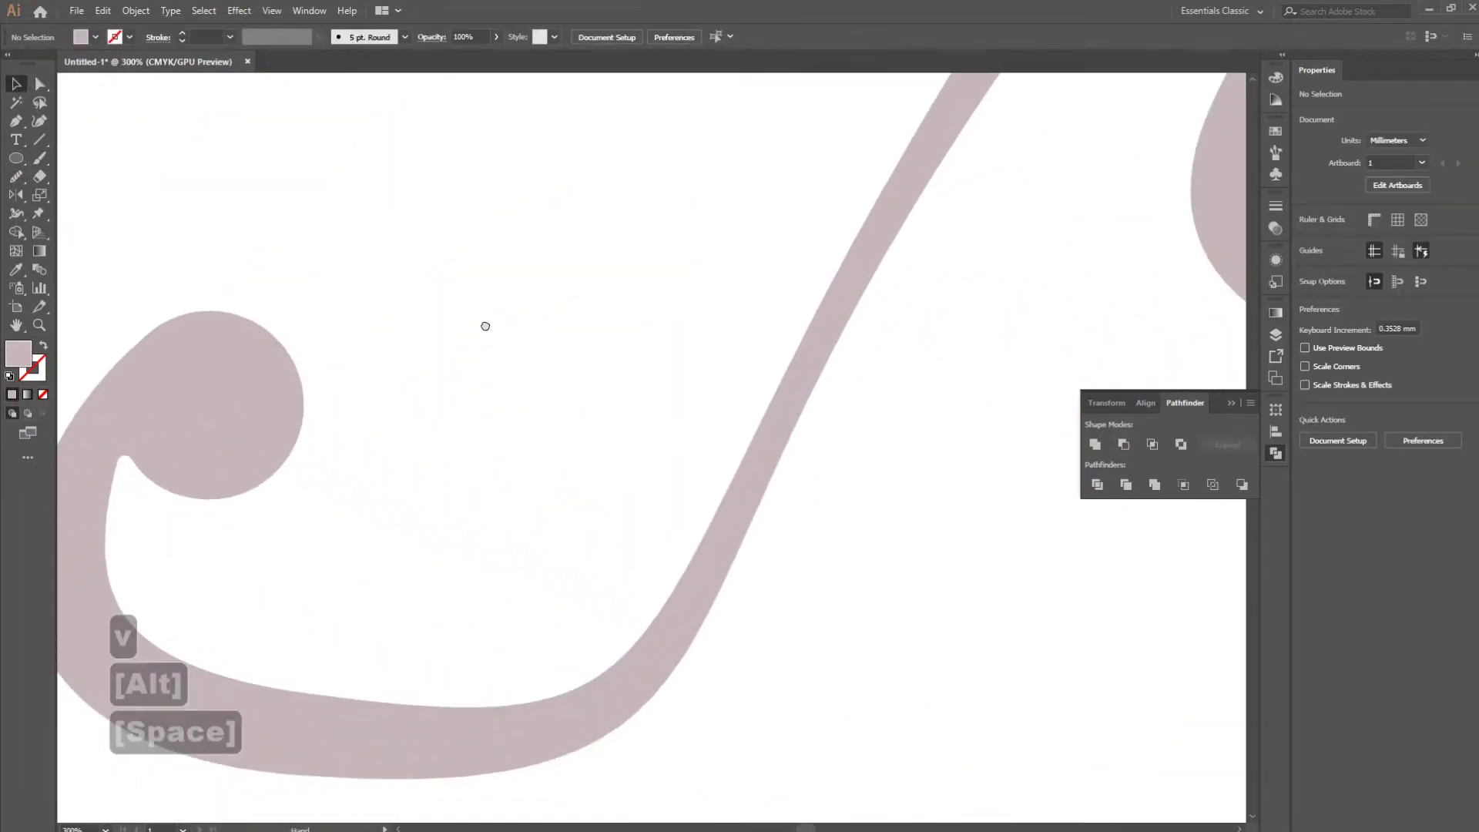
pyautogui.scroll(2, 588, 380)
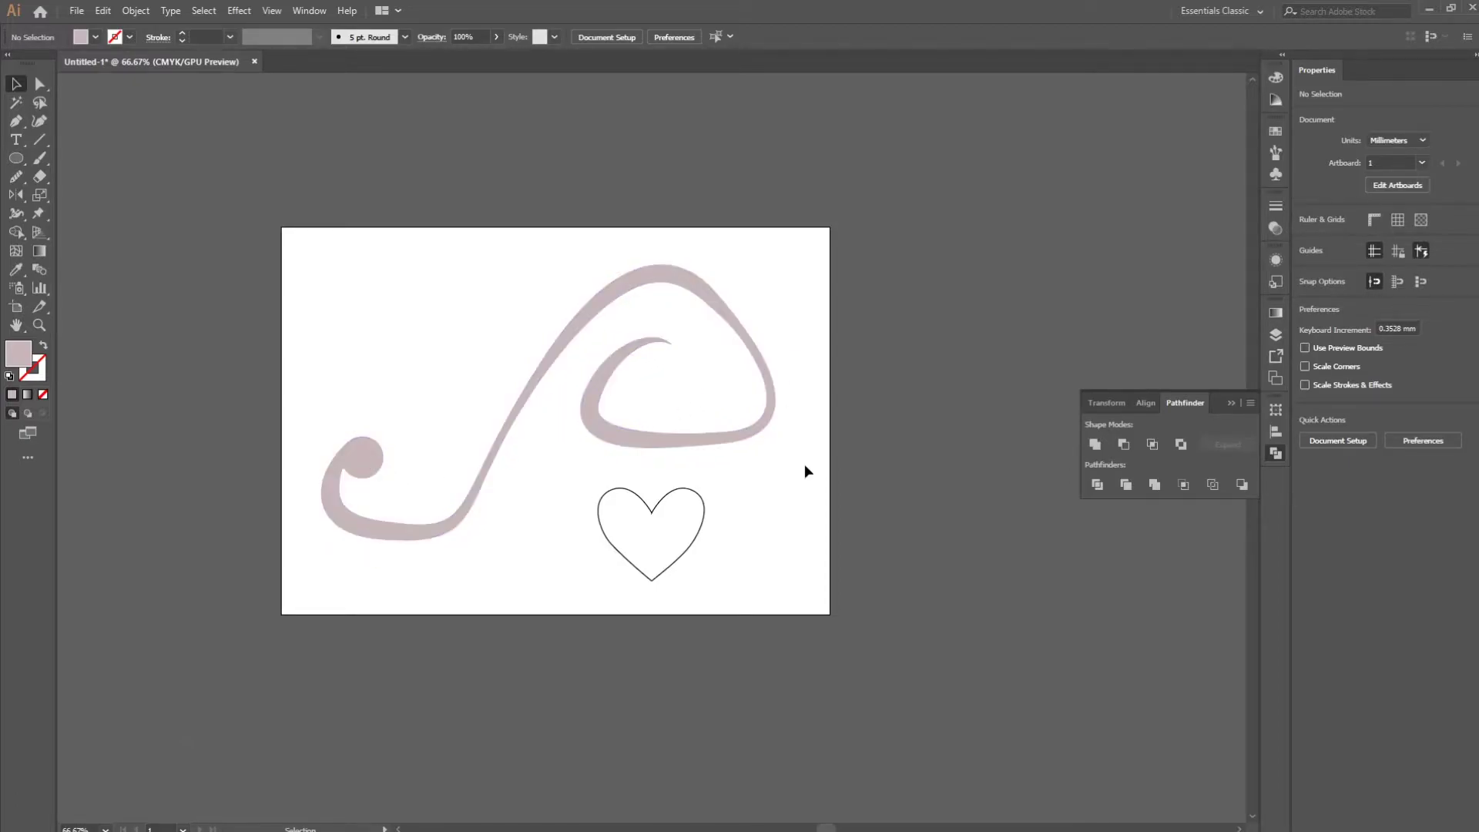
# Widen the heart outline's stroke on its right and left sides with the Width tool
pyautogui.click(16, 213)
pyautogui.scroll(2, 667, 527)
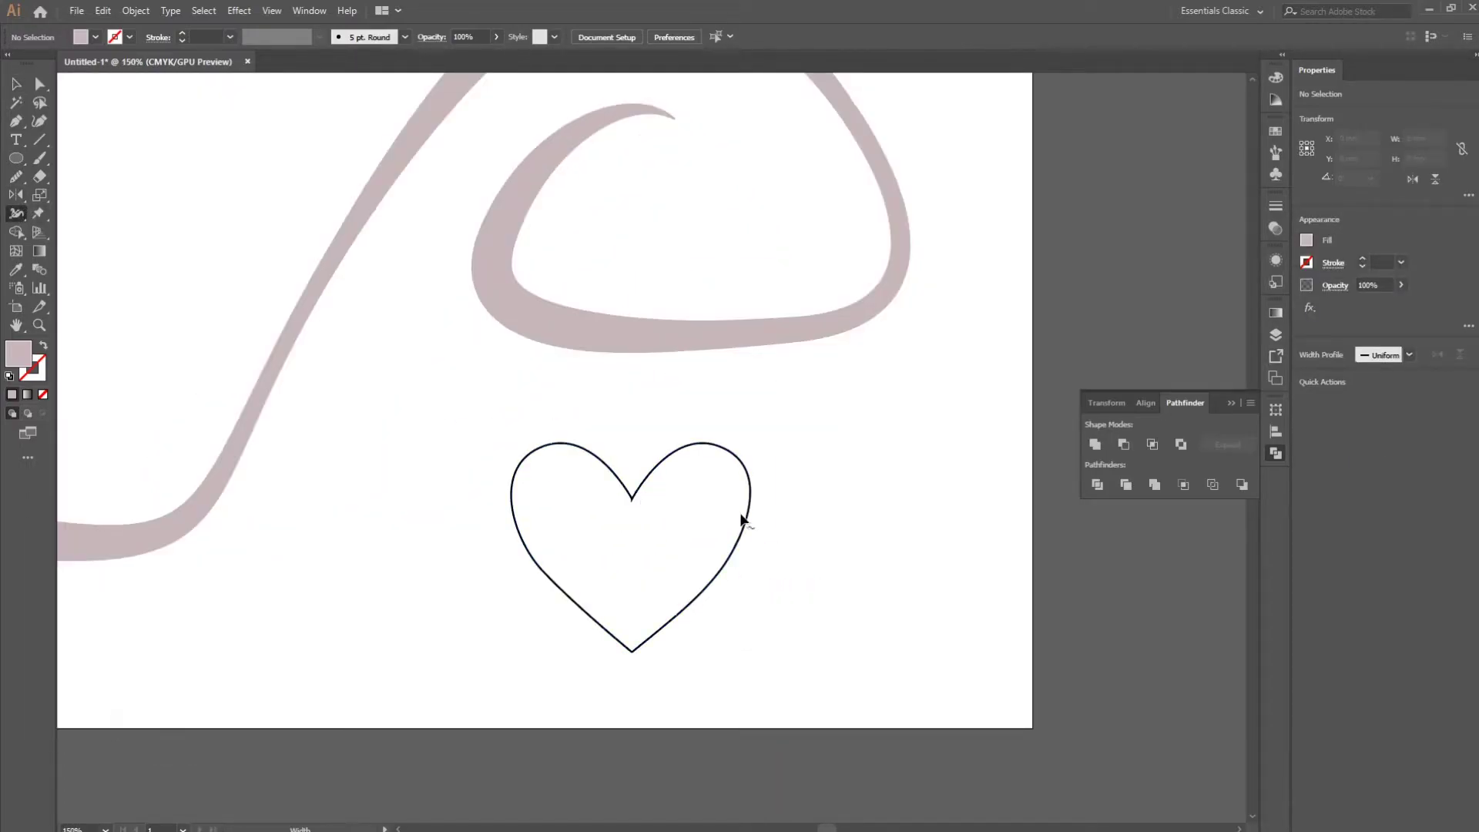
pyautogui.moveTo(752, 472); pyautogui.dragTo(765, 483)
pyautogui.moveTo(508, 484); pyautogui.dragTo(491, 488)
pyautogui.press('v')
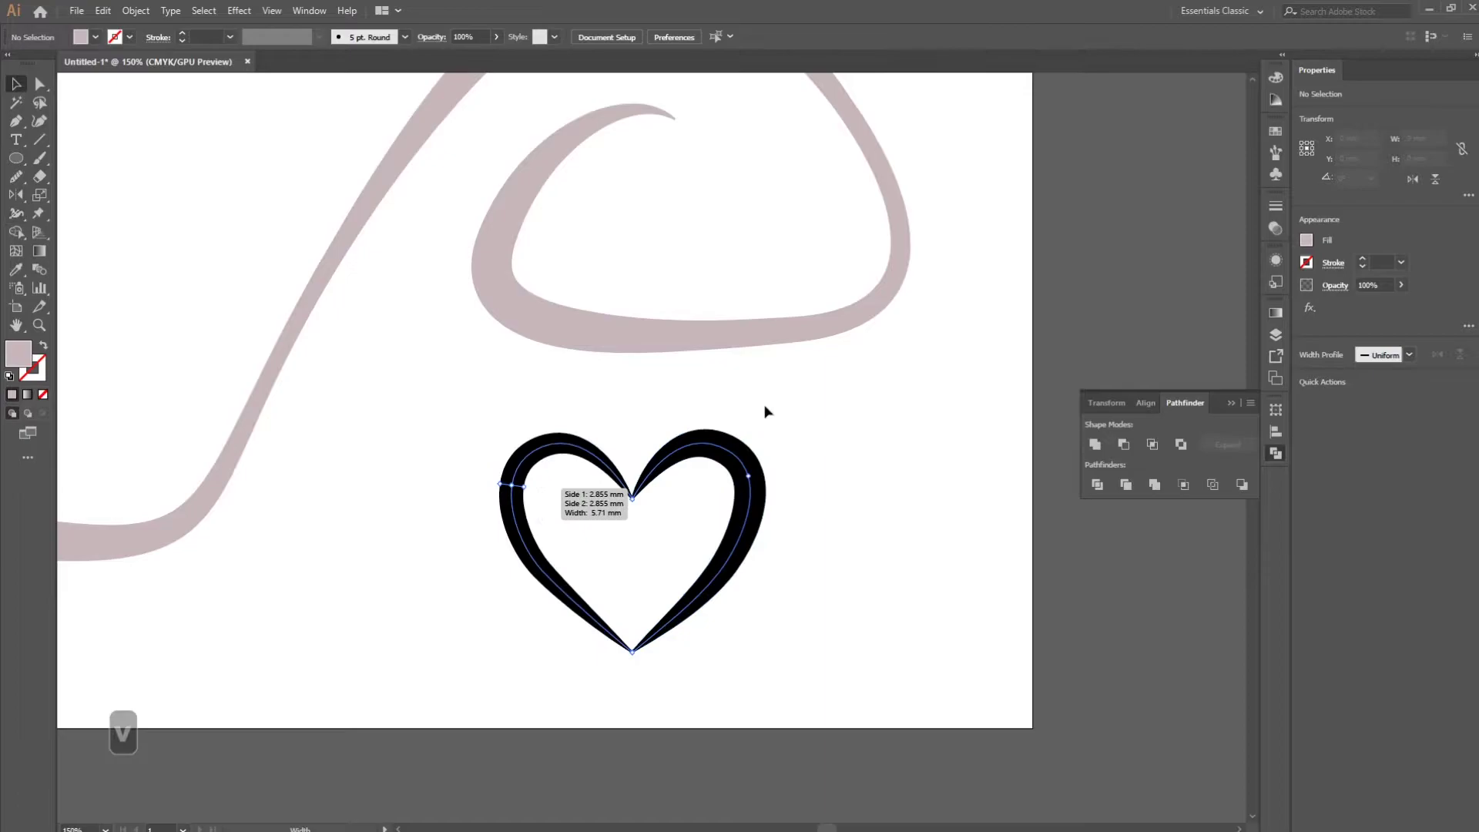
pyautogui.scroll(-2, 816, 441)
pyautogui.moveTo(815, 440); pyautogui.dragTo(786, 472)
pyautogui.moveTo(764, 568); pyautogui.dragTo(621, 505)
pyautogui.click(776, 486)
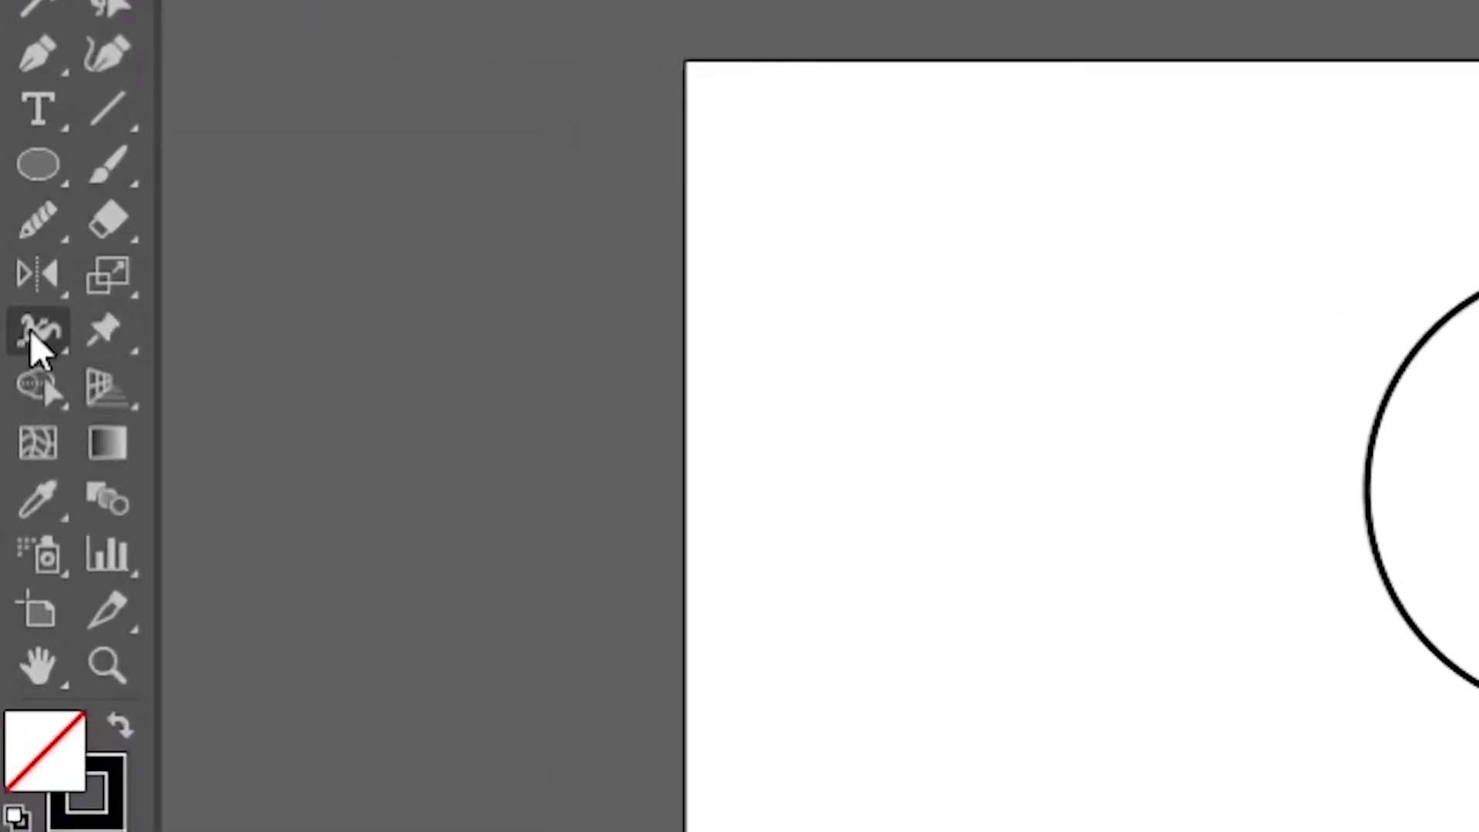
# With the Selection tool and Pathfinder panel open, marquee-select every overlapping outlined circle
pyautogui.click(13, 235)
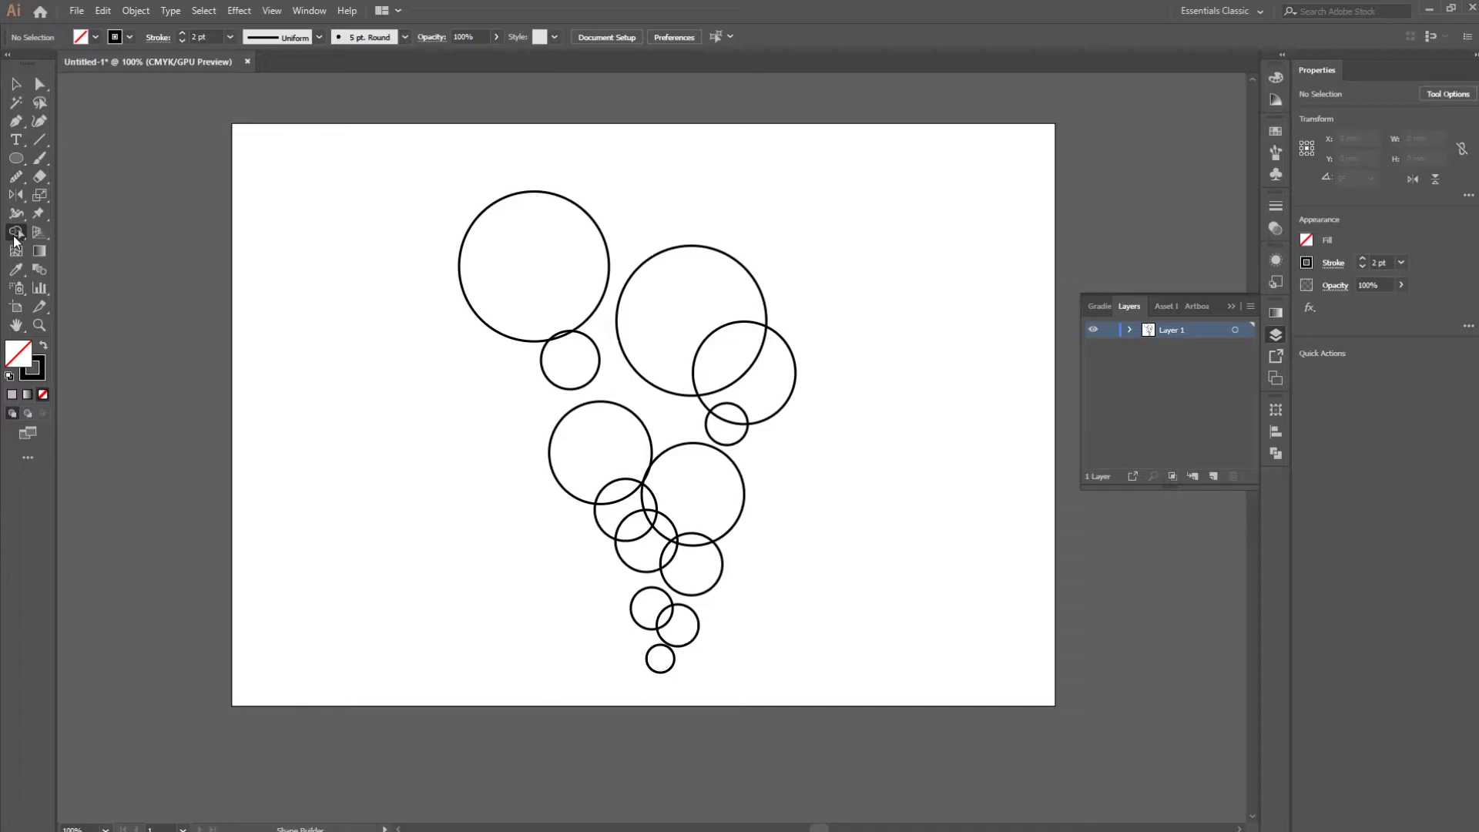
pyautogui.click(15, 83)
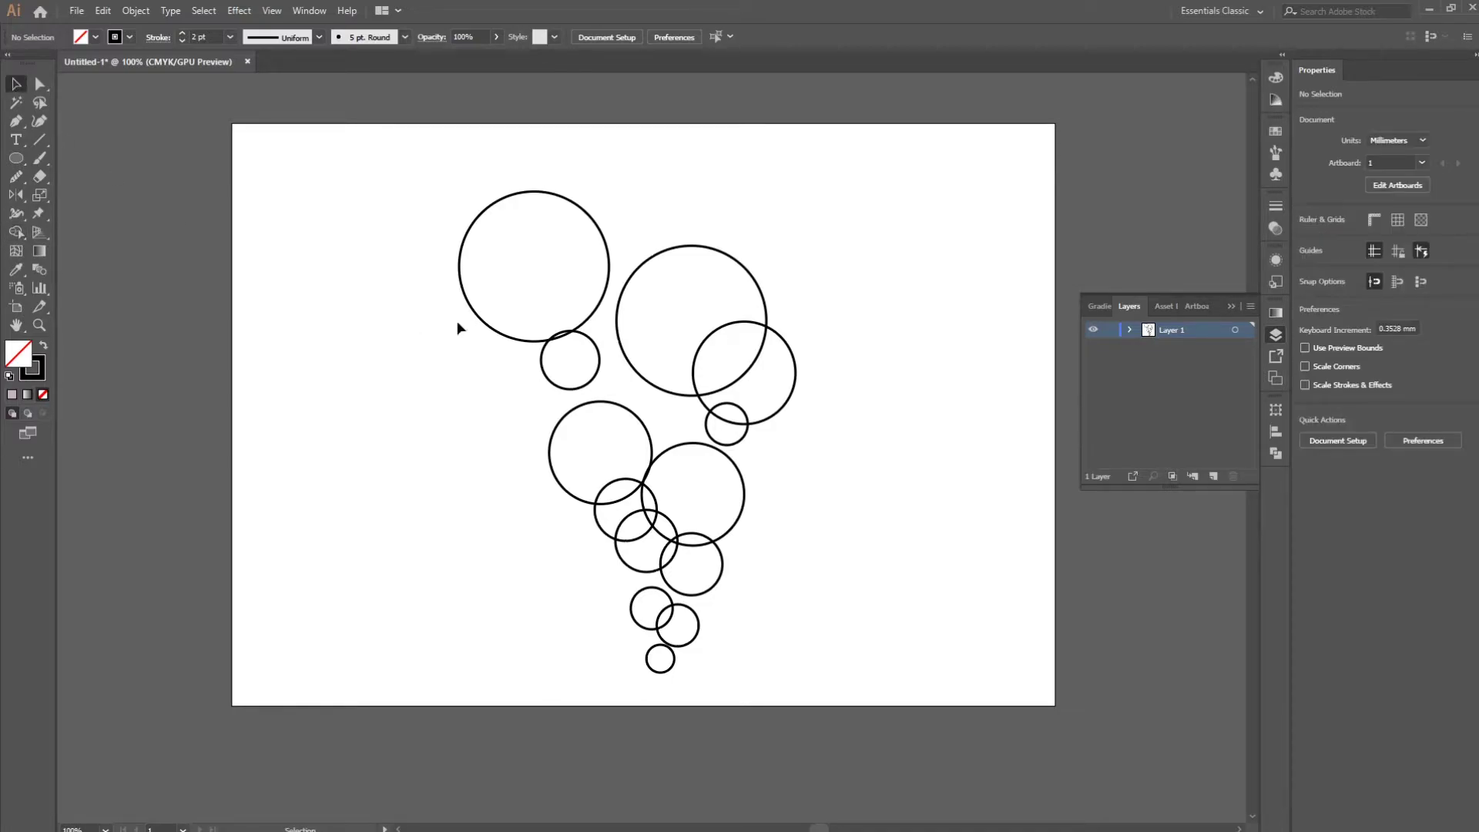
pyautogui.click(1277, 454)
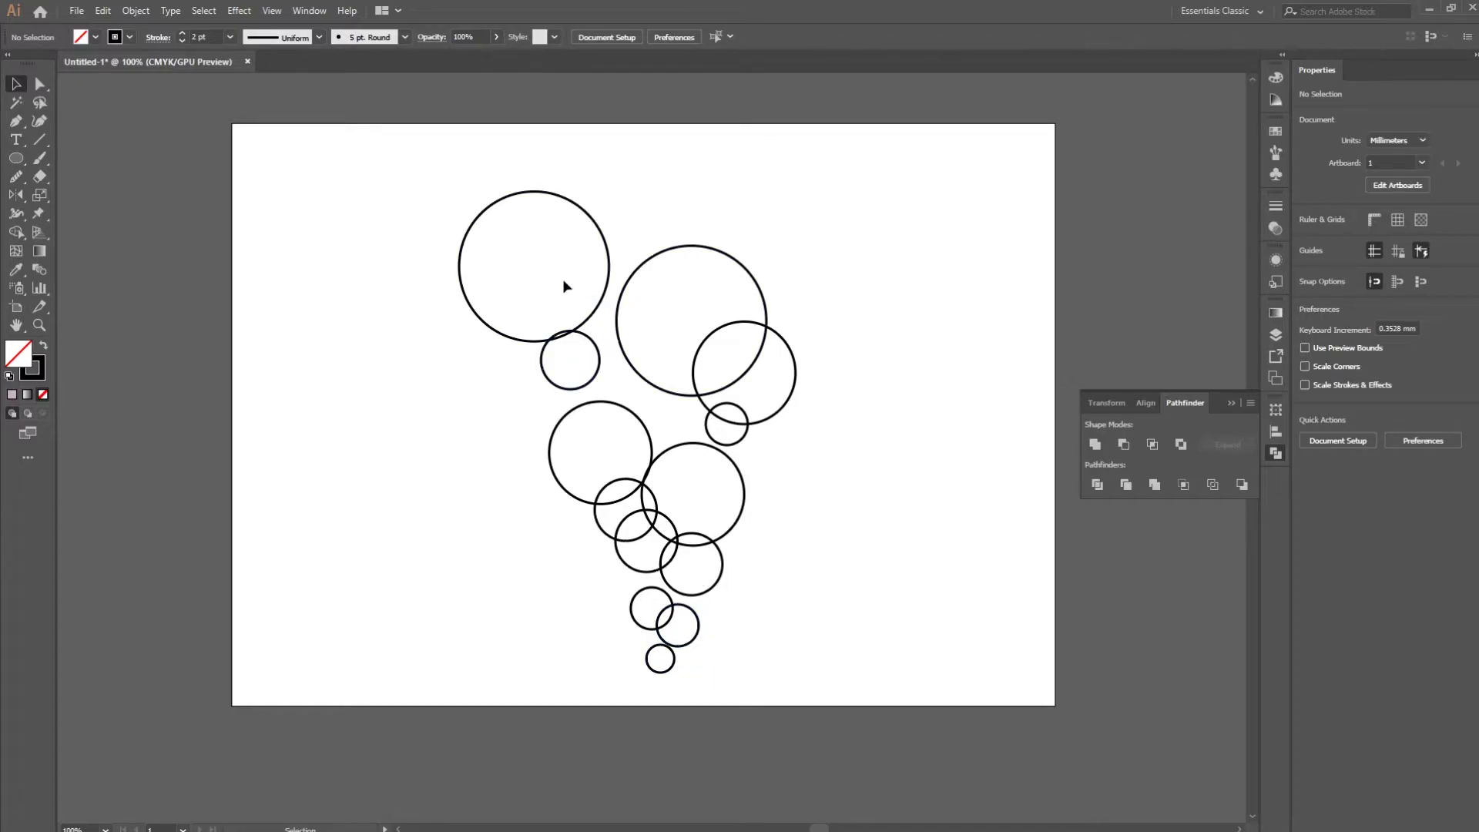
pyautogui.moveTo(414, 144); pyautogui.dragTo(832, 655)
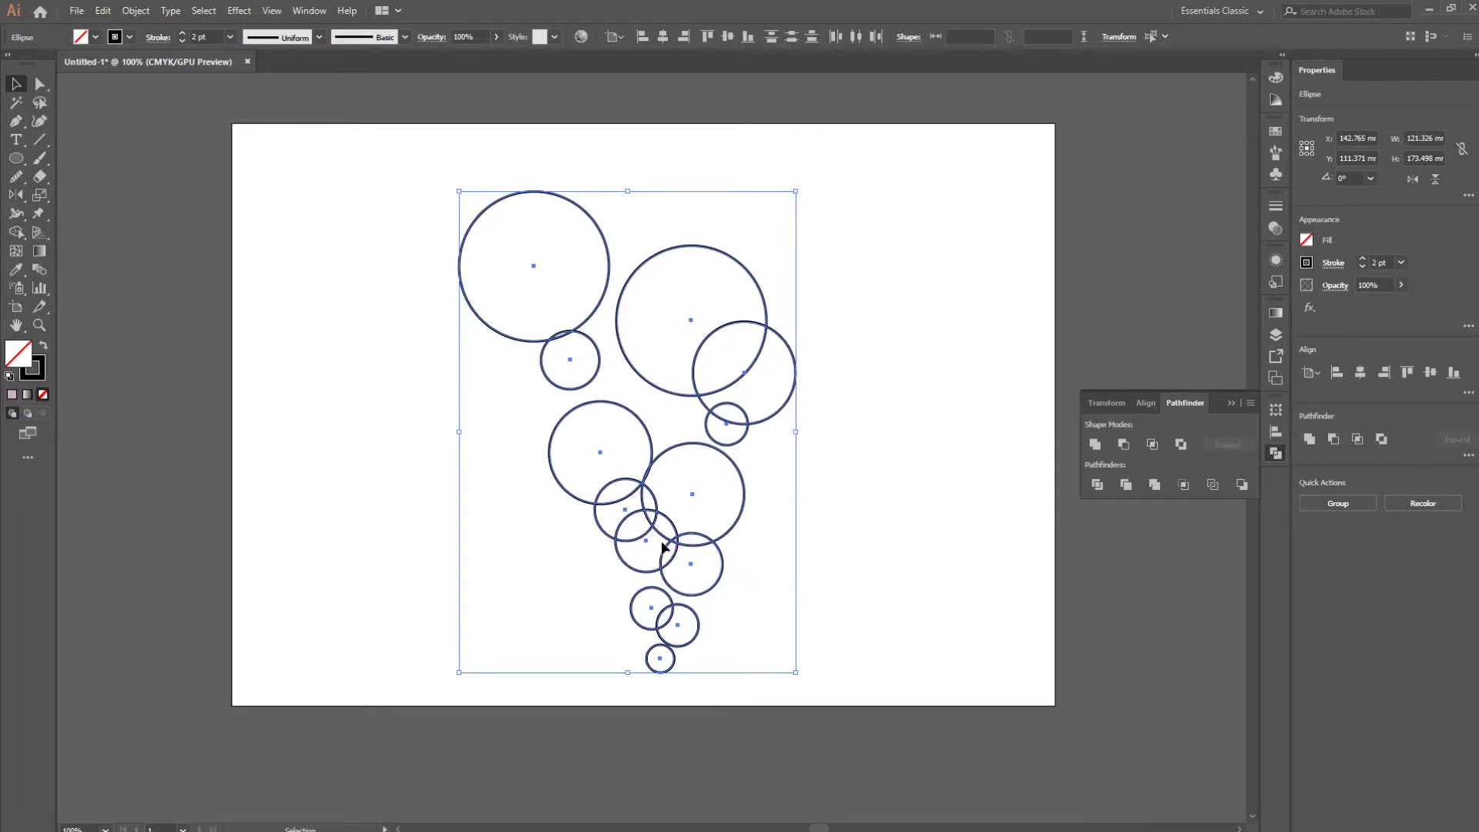
# Drag Shape Builder across the crescent, lens and lower-circle regions to merge them, panning upward
pyautogui.hotkey('shift', 'm')
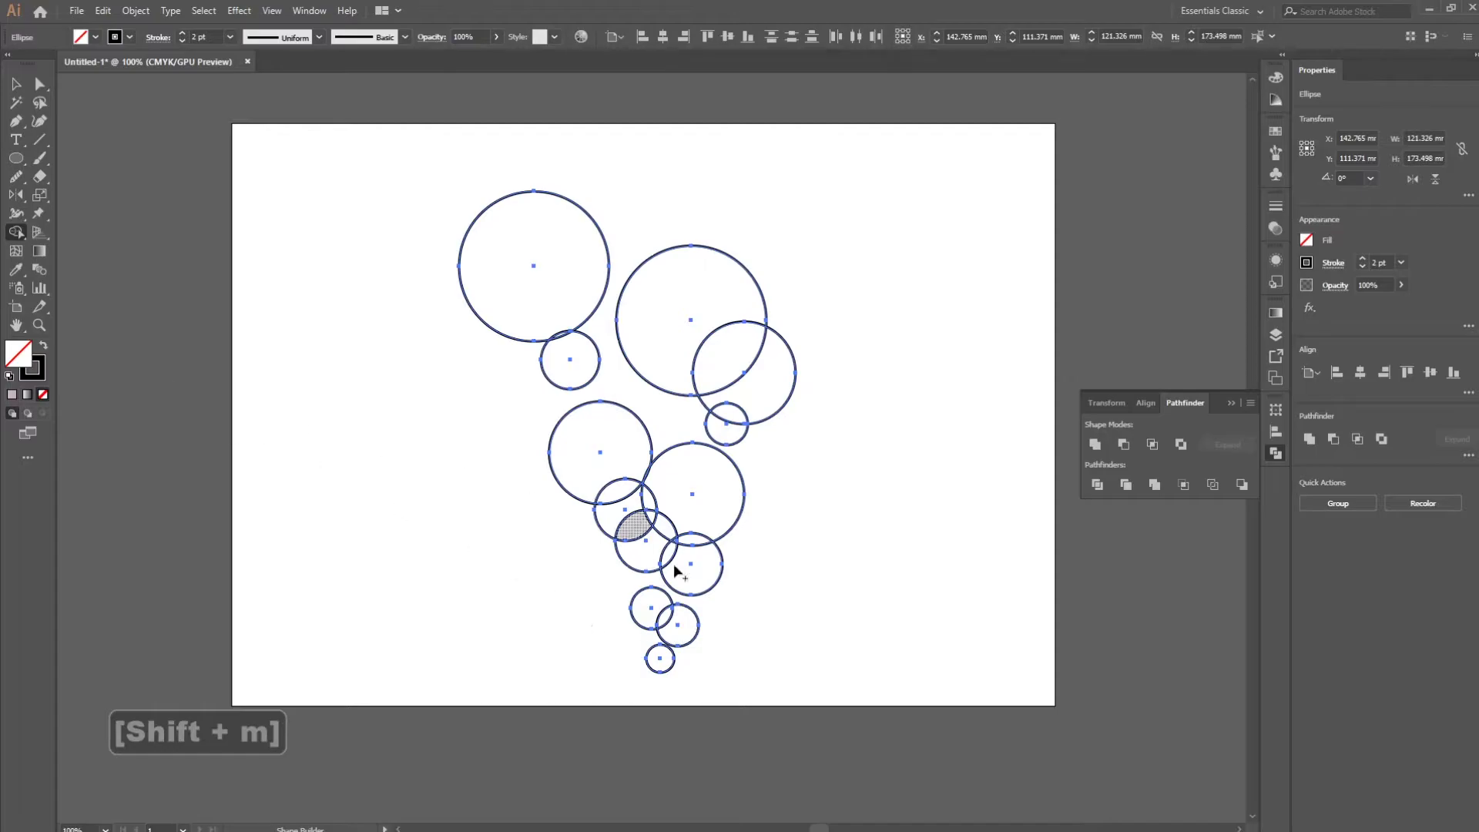
pyautogui.keyDown('alt'); pyautogui.scroll(2, 677, 627); pyautogui.keyUp('alt')
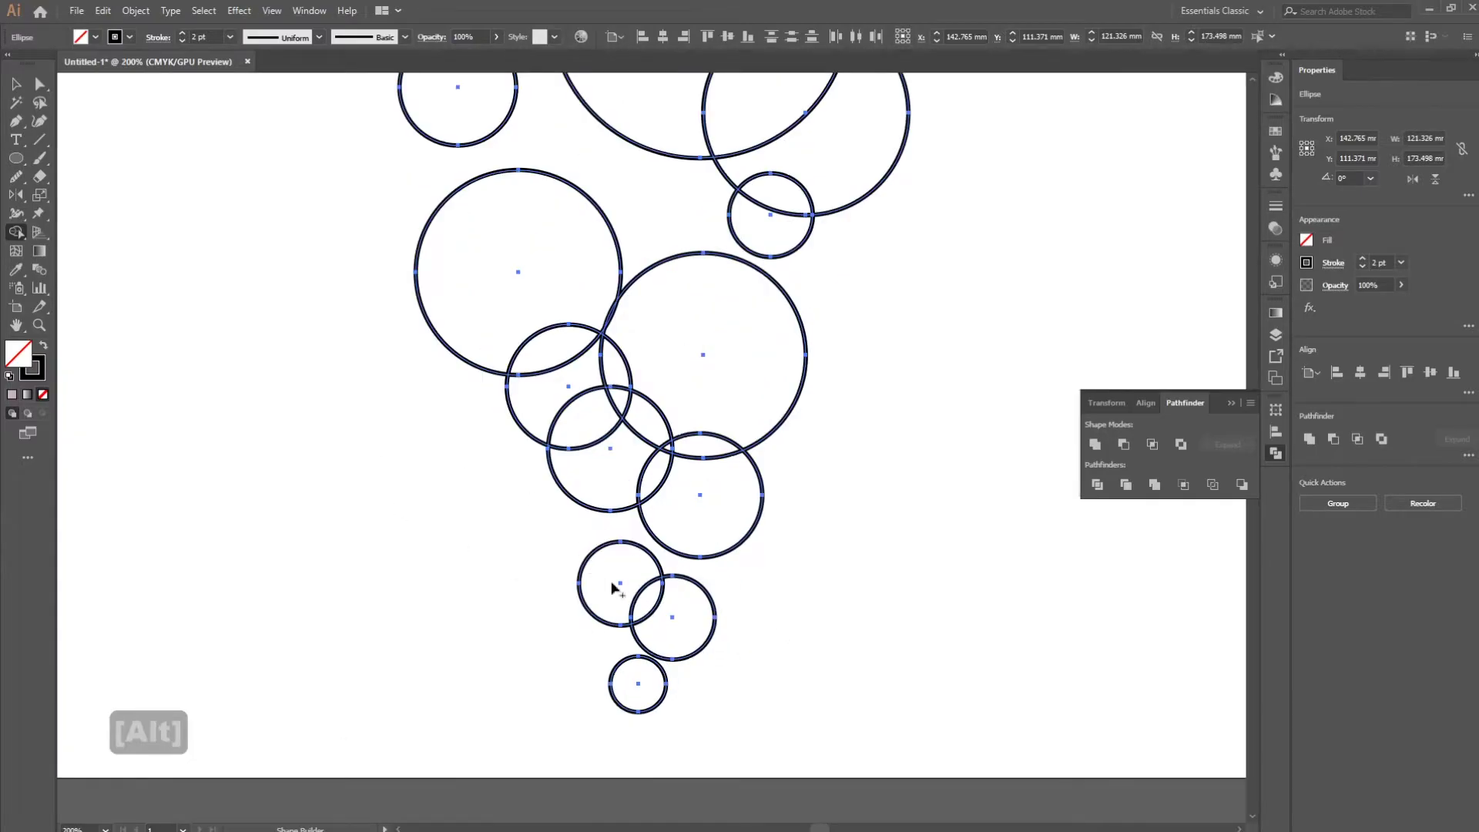
pyautogui.click(680, 618)
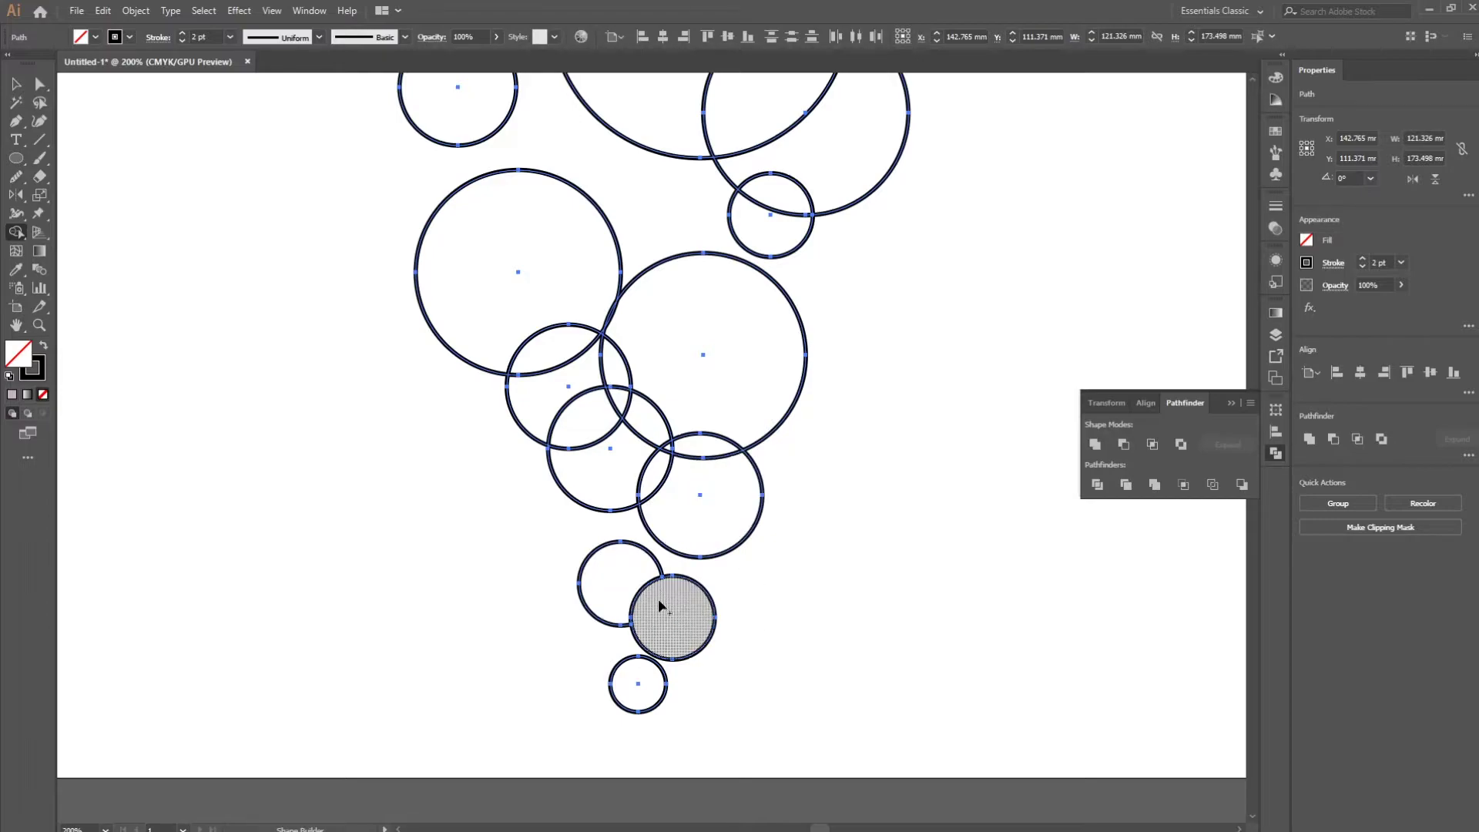
pyautogui.moveTo(697, 494)
pyautogui.mouseDown()
pyautogui.moveTo(709, 454)
pyautogui.moveTo(667, 474)
pyautogui.moveTo(712, 401)
pyautogui.mouseUp()
pyautogui.moveTo(609, 473)
pyautogui.mouseDown()
pyautogui.moveTo(643, 451)
pyautogui.moveTo(630, 412)
pyautogui.moveTo(603, 412)
pyautogui.moveTo(650, 501)
pyautogui.mouseUp()
pyautogui.moveTo(563, 381); pyautogui.dragTo(576, 348)
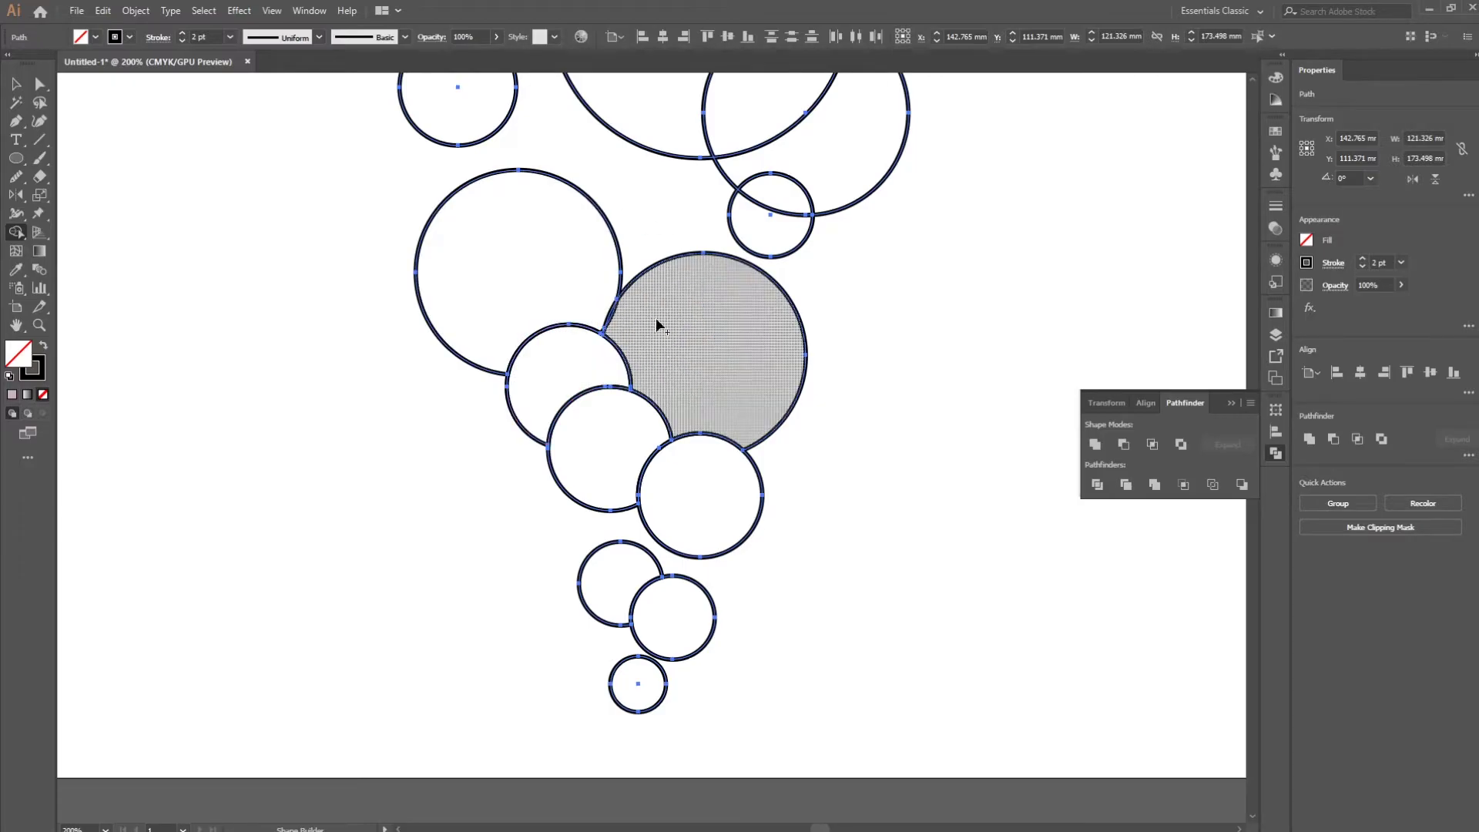
pyautogui.press('space')
pyautogui.moveTo(659, 324); pyautogui.dragTo(608, 489)
pyautogui.moveTo(722, 261); pyautogui.dragTo(551, 224)
pyautogui.press('space')
pyautogui.moveTo(419, 208); pyautogui.dragTo(611, 373)
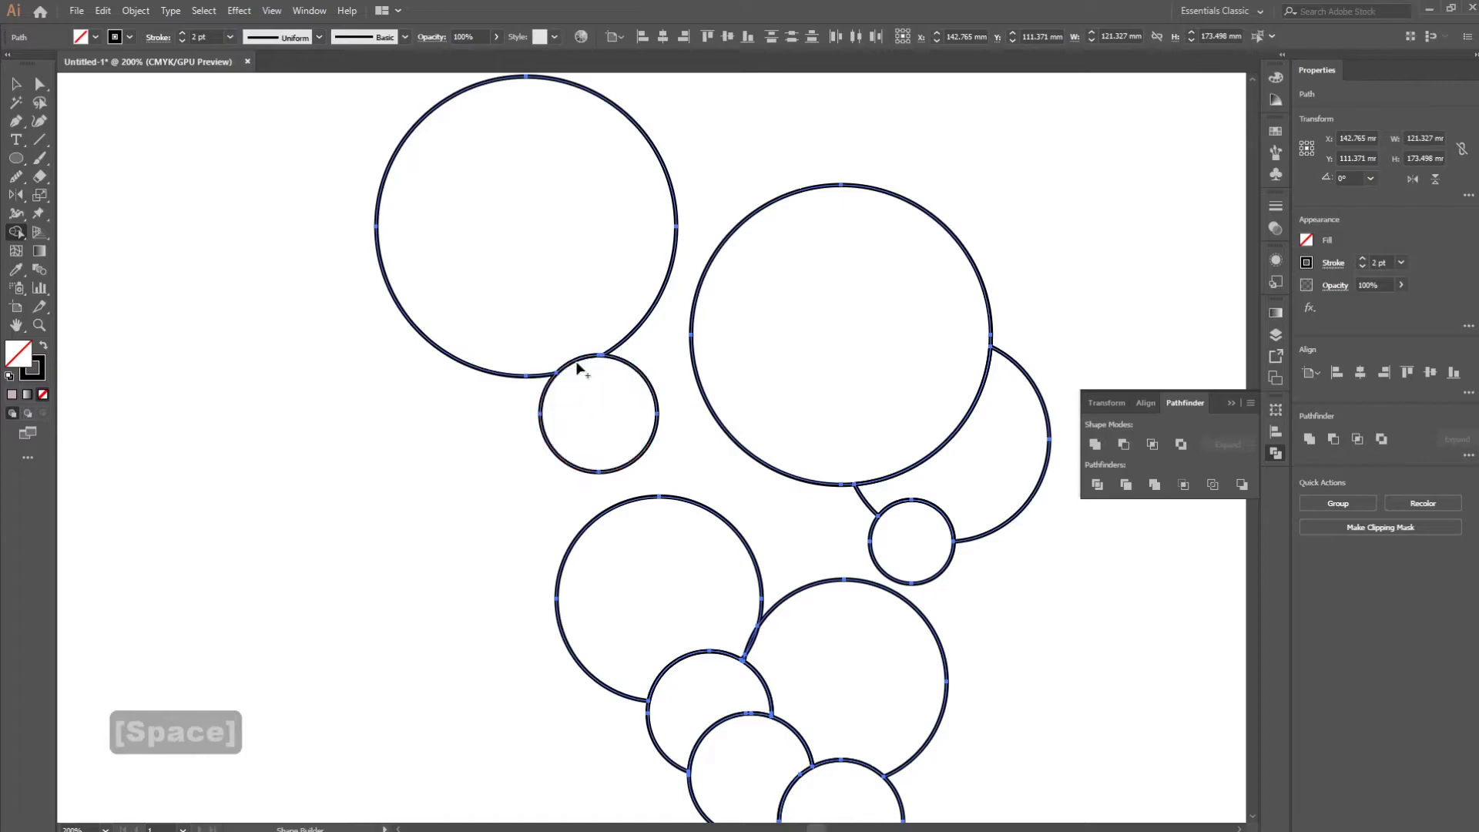
# Zoom into the intersection and select the two crossing stroke paths
pyautogui.press('v')
pyautogui.click(1014, 243)
pyautogui.scroll(-3, 1014, 243)
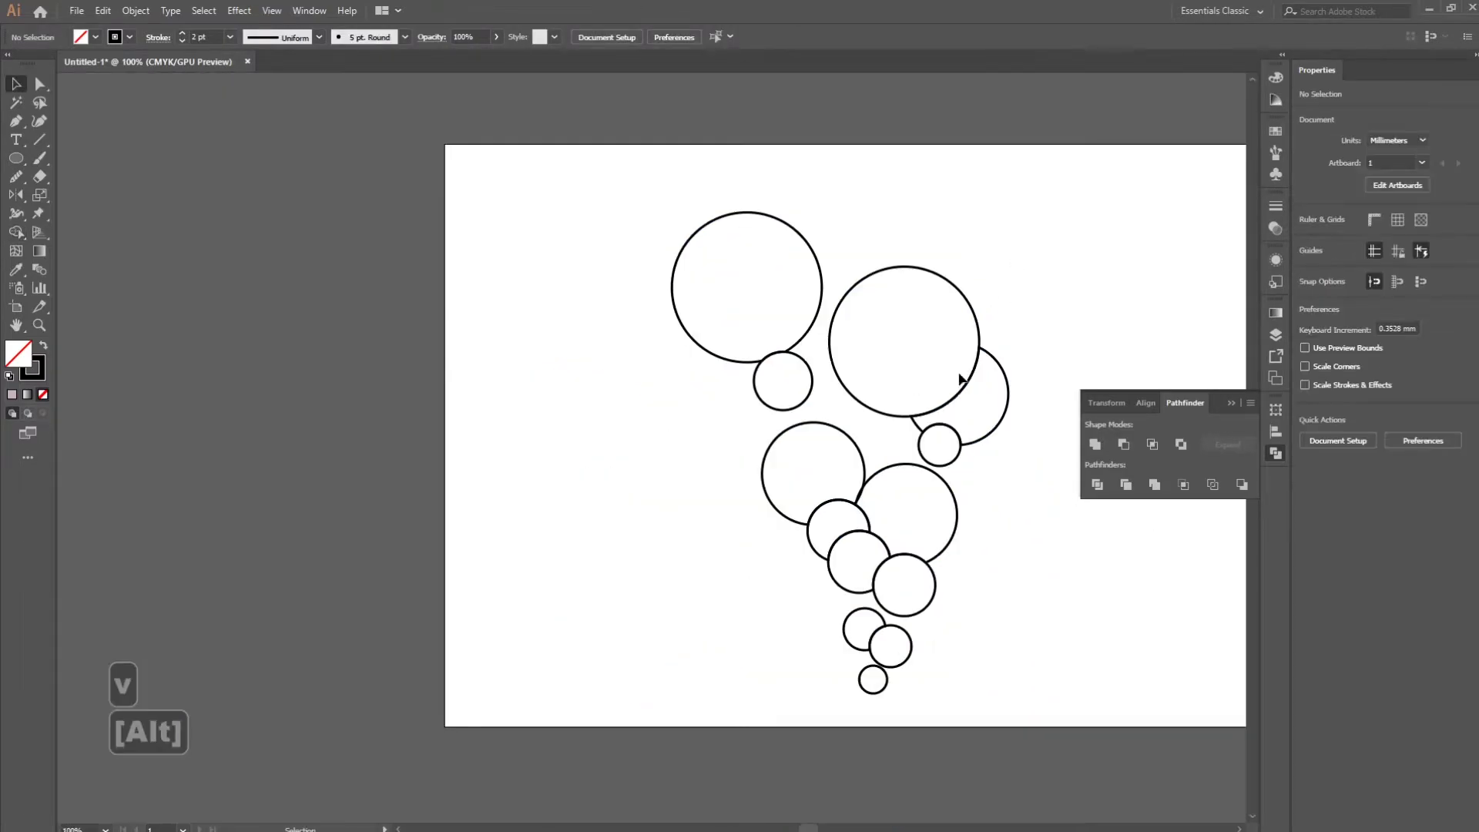
pyautogui.press('space')
pyautogui.moveTo(961, 383); pyautogui.dragTo(862, 333)
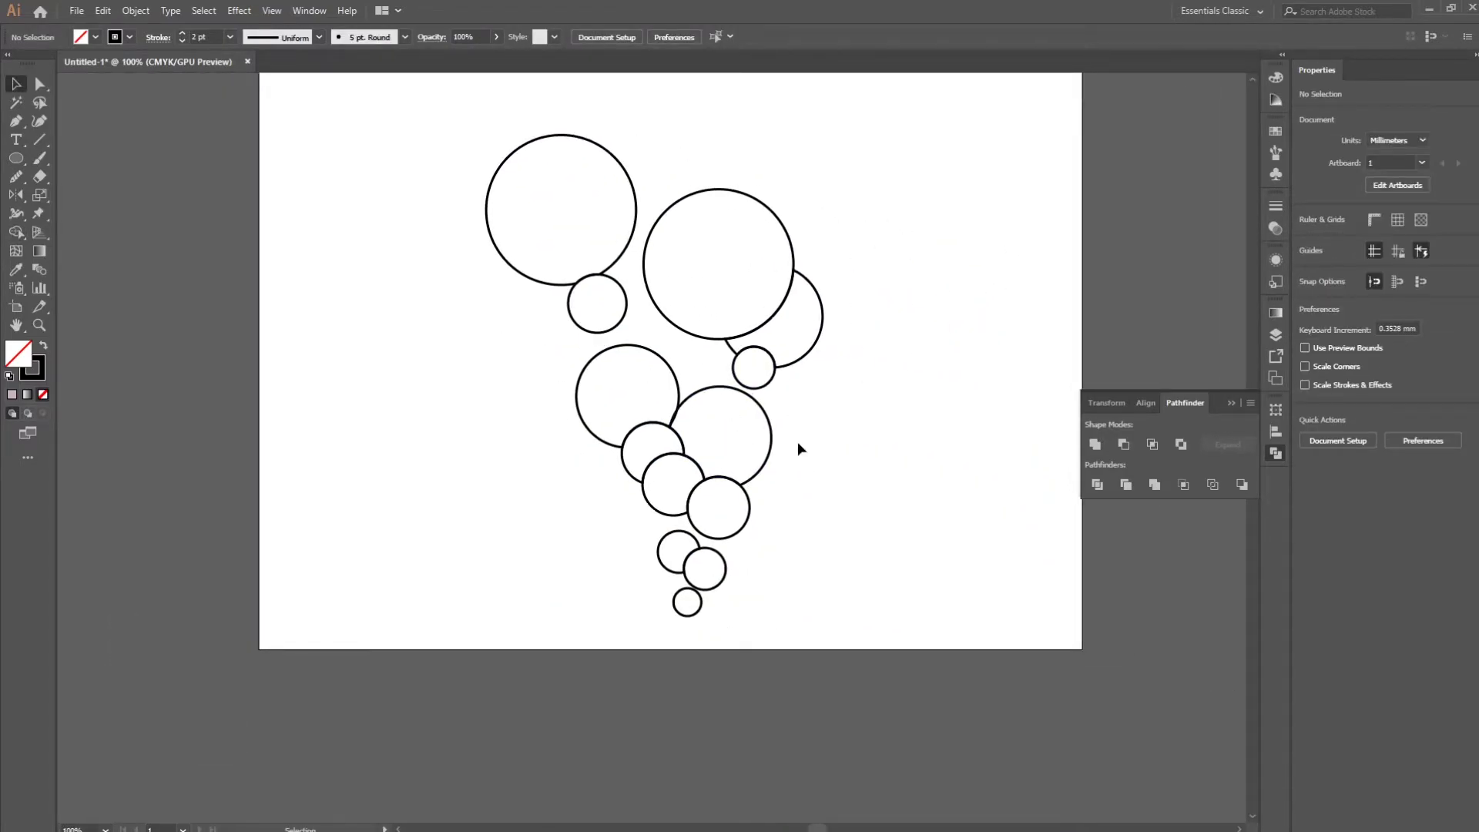
pyautogui.press('alt')
pyautogui.scroll(10, 692, 412)
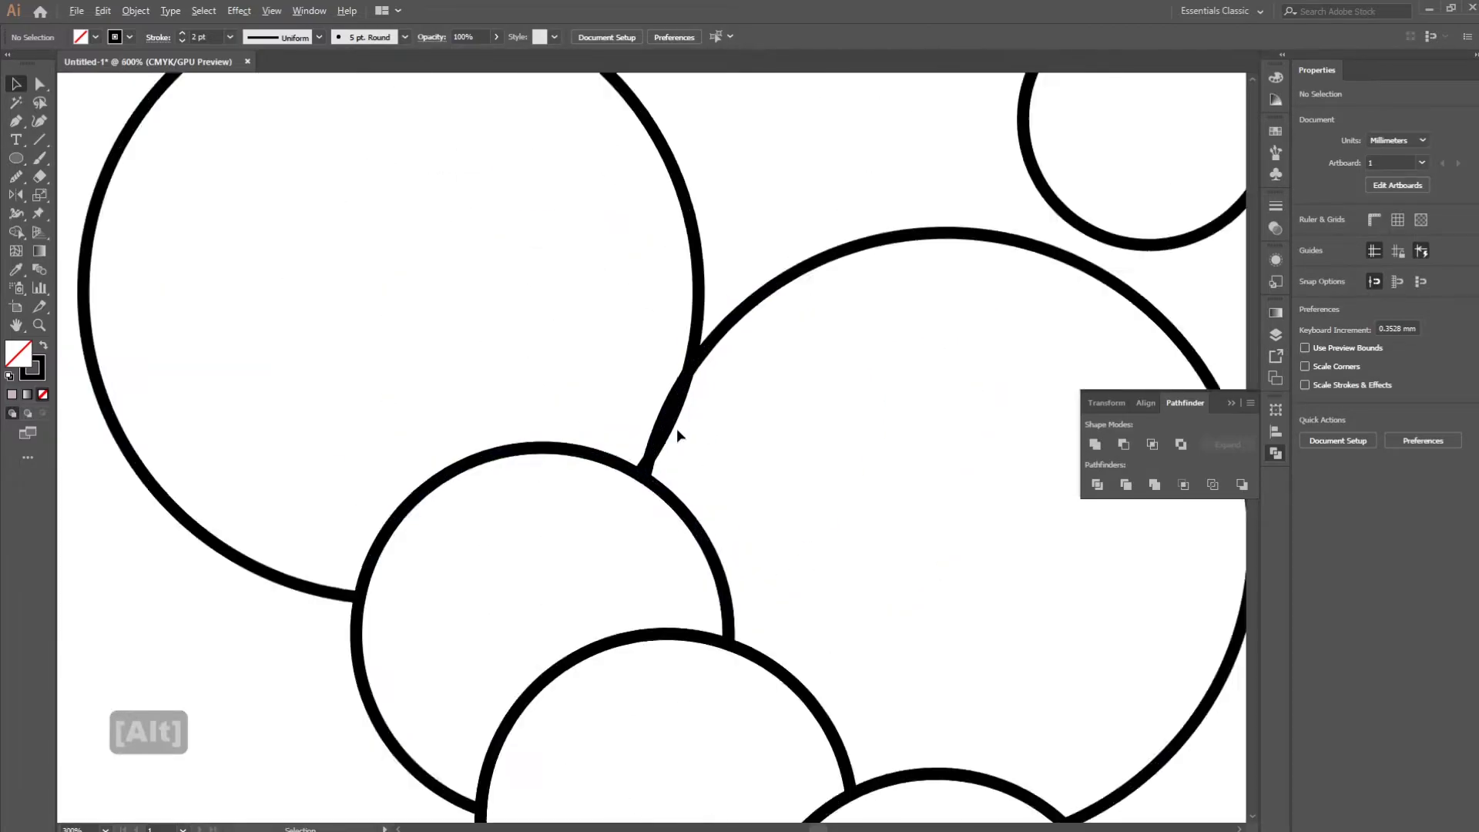
pyautogui.click(673, 290)
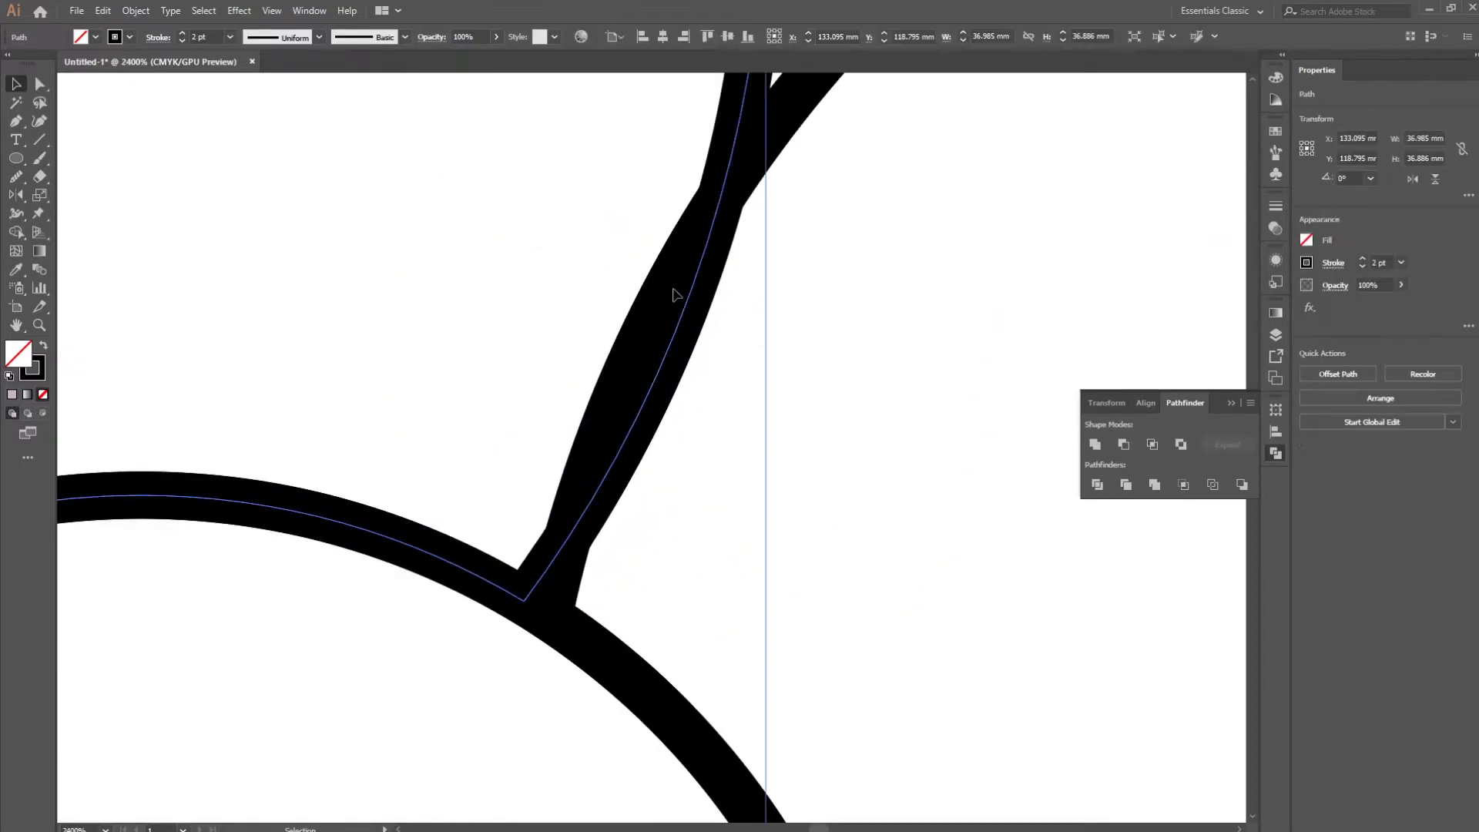
pyautogui.keyDown('shift'); pyautogui.click(670, 297); pyautogui.keyUp('shift')
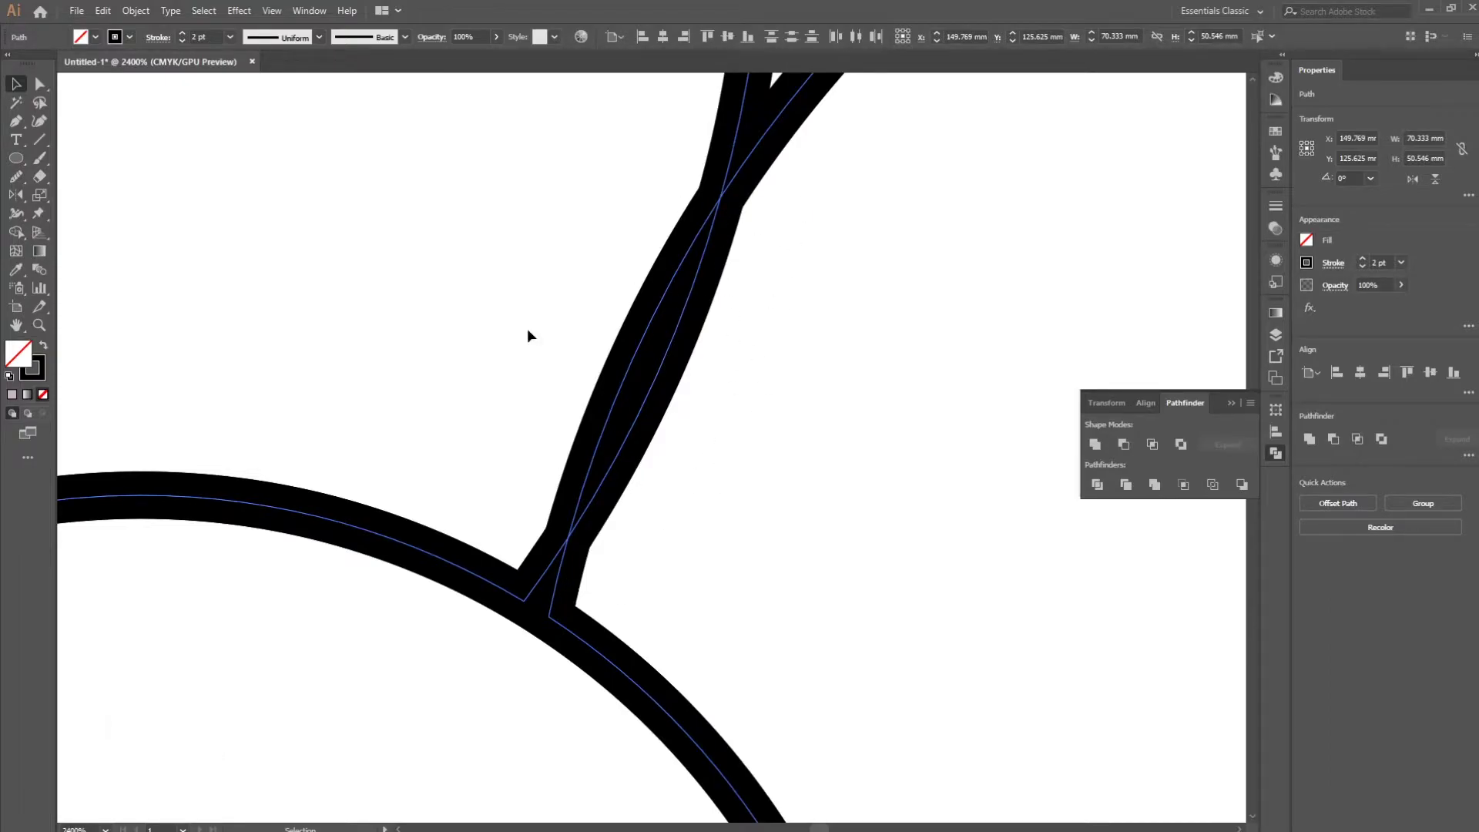
# Switch the artwork to Outline mode and marquee-select the circles around the overlap sliver
pyautogui.scroll(-8, 677, 452)
pyautogui.click(790, 455)
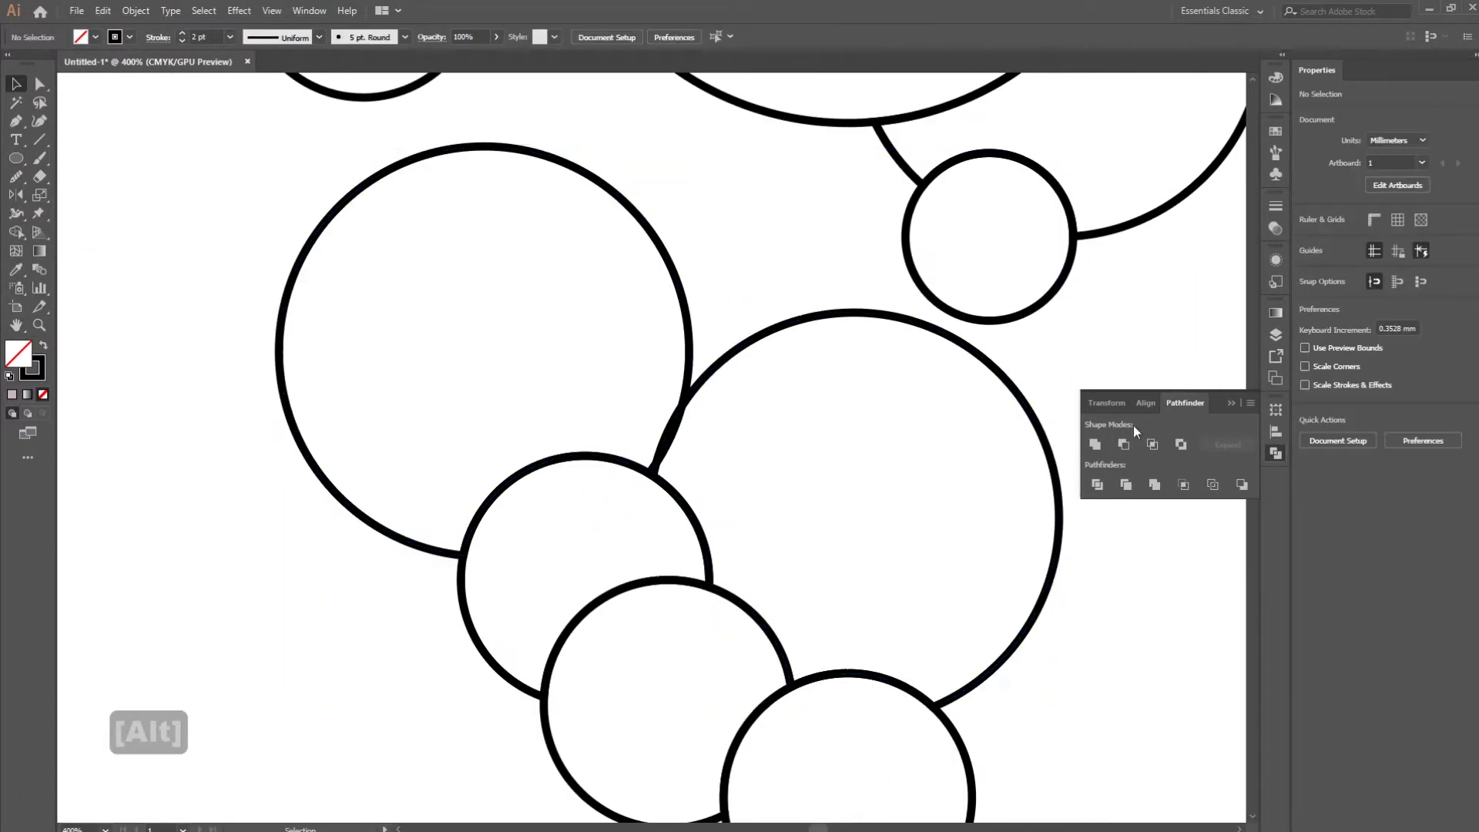
pyautogui.click(1269, 335)
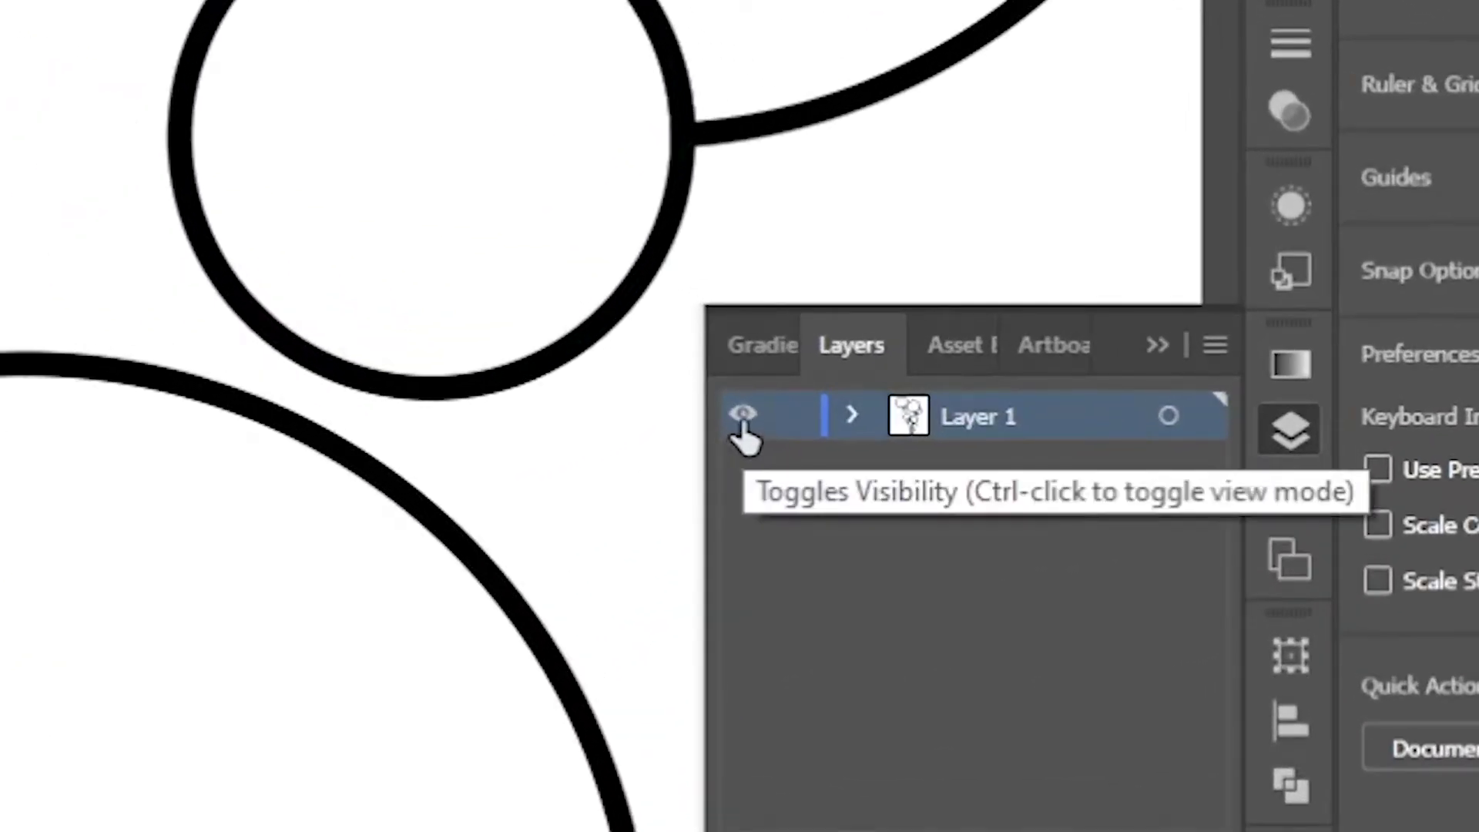
pyautogui.keyDown('ctrl'); pyautogui.click(1092, 331); pyautogui.keyUp('ctrl')
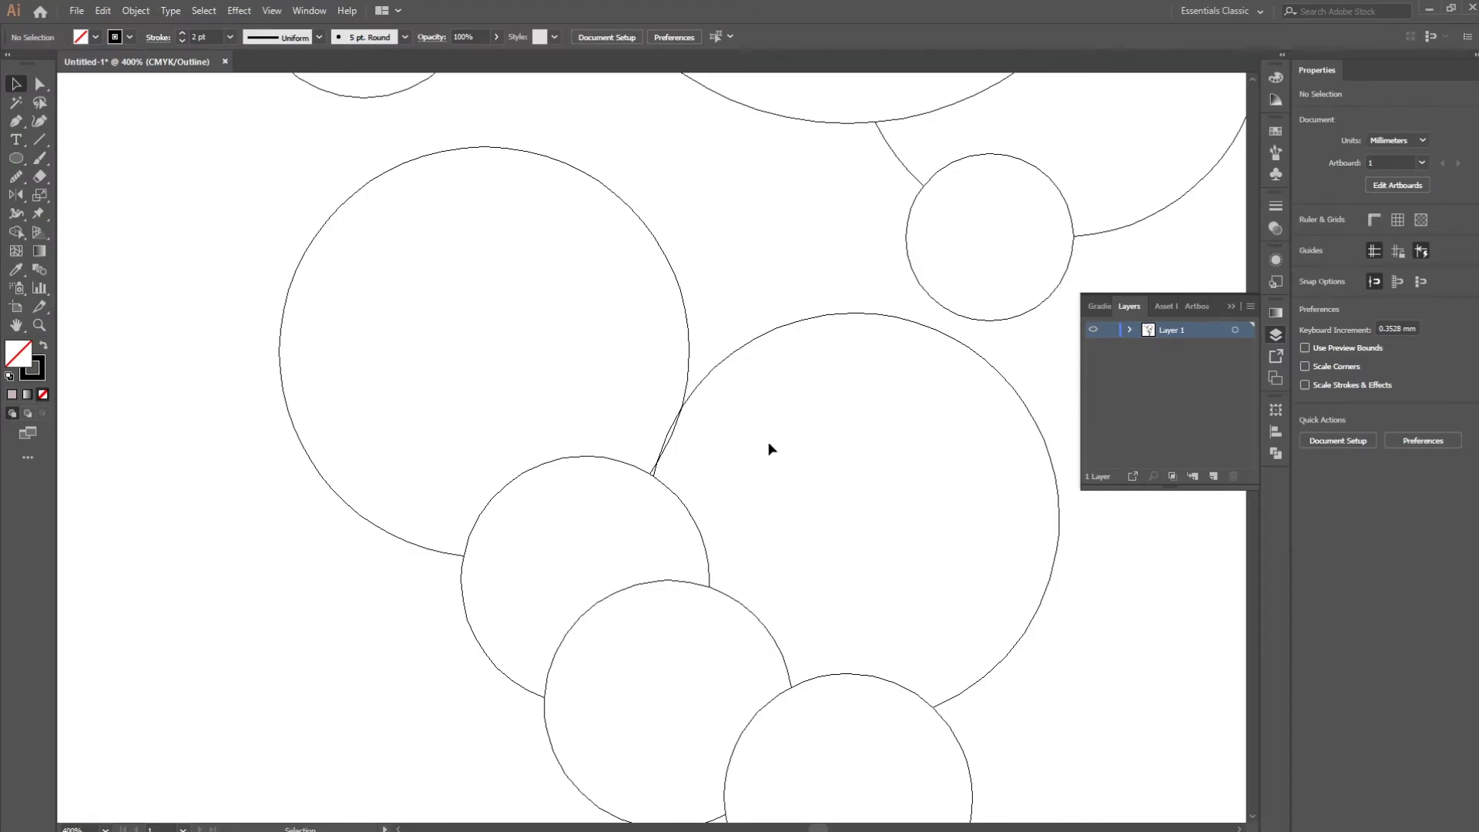
pyautogui.scroll(4, 679, 447)
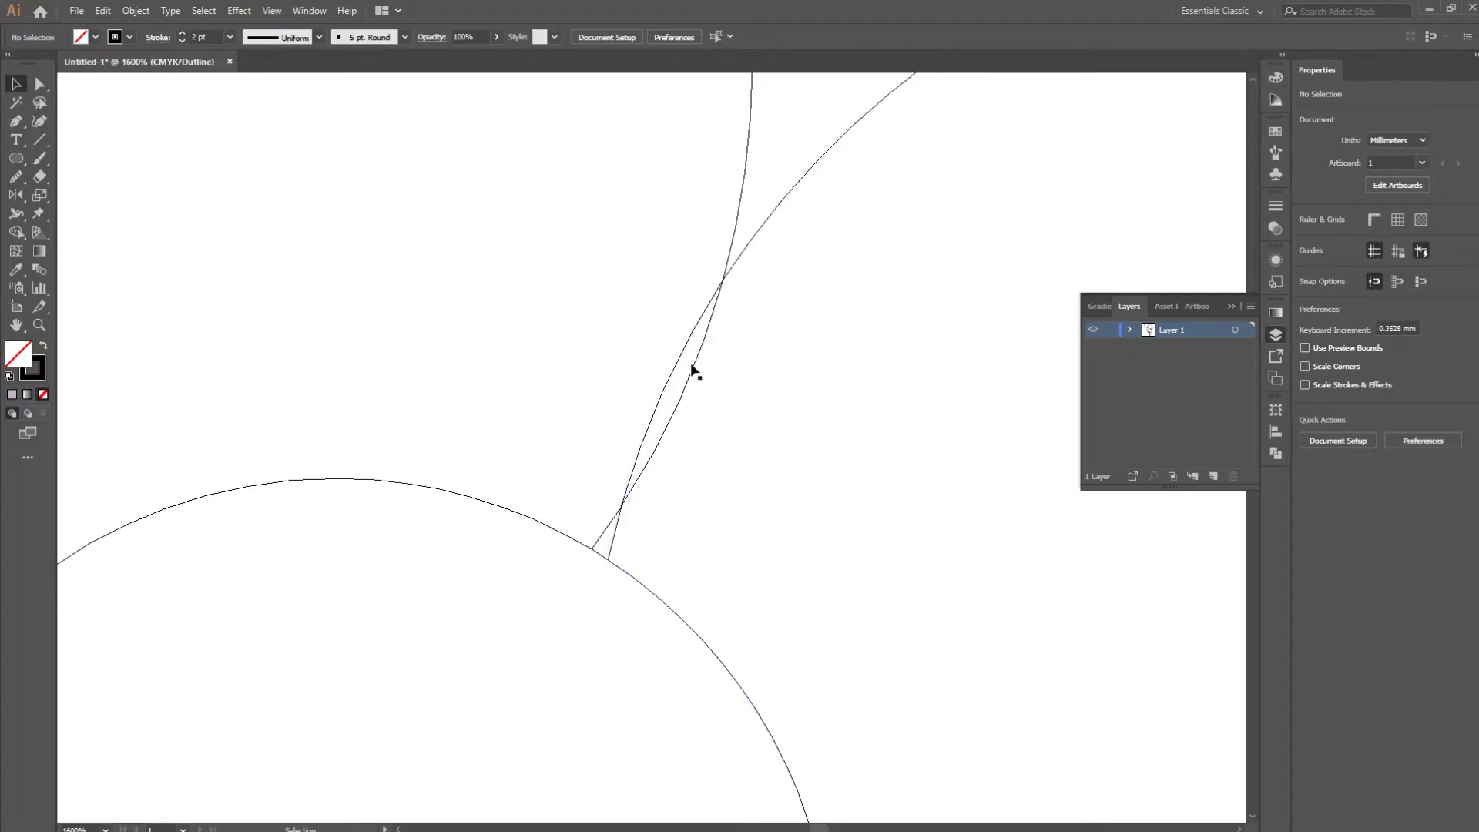
pyautogui.scroll(-3, 727, 458)
pyautogui.moveTo(918, 657); pyautogui.dragTo(393, 238)
# Merge the thin sliver into the large neighbouring region with the Shape Builder
pyautogui.hotkey('shift', 'm')
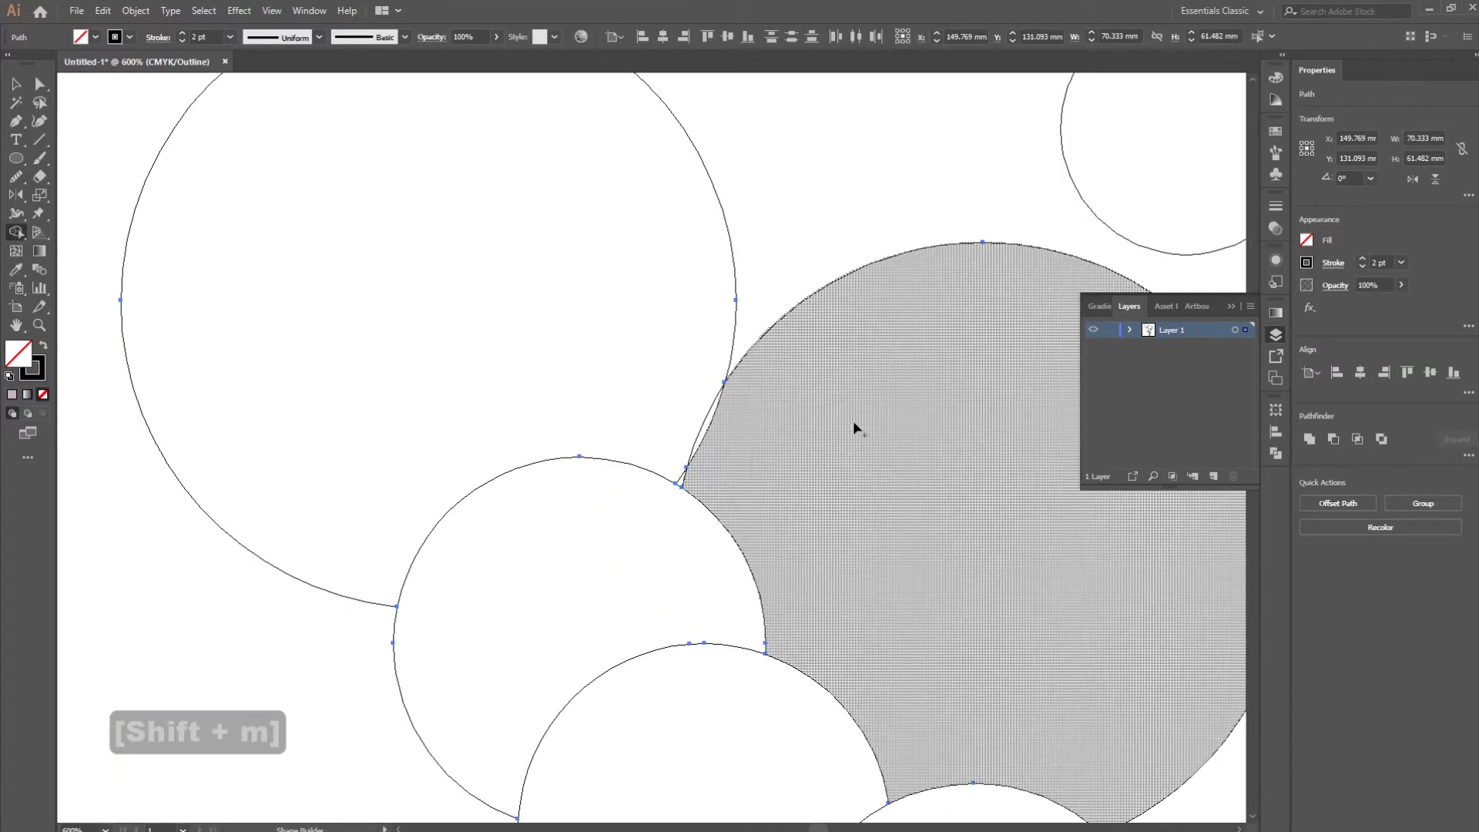
pyautogui.scroll(2, 744, 442)
pyautogui.moveTo(744, 441)
pyautogui.mouseDown()
pyautogui.moveTo(680, 406)
pyautogui.moveTo(742, 459)
pyautogui.mouseUp()
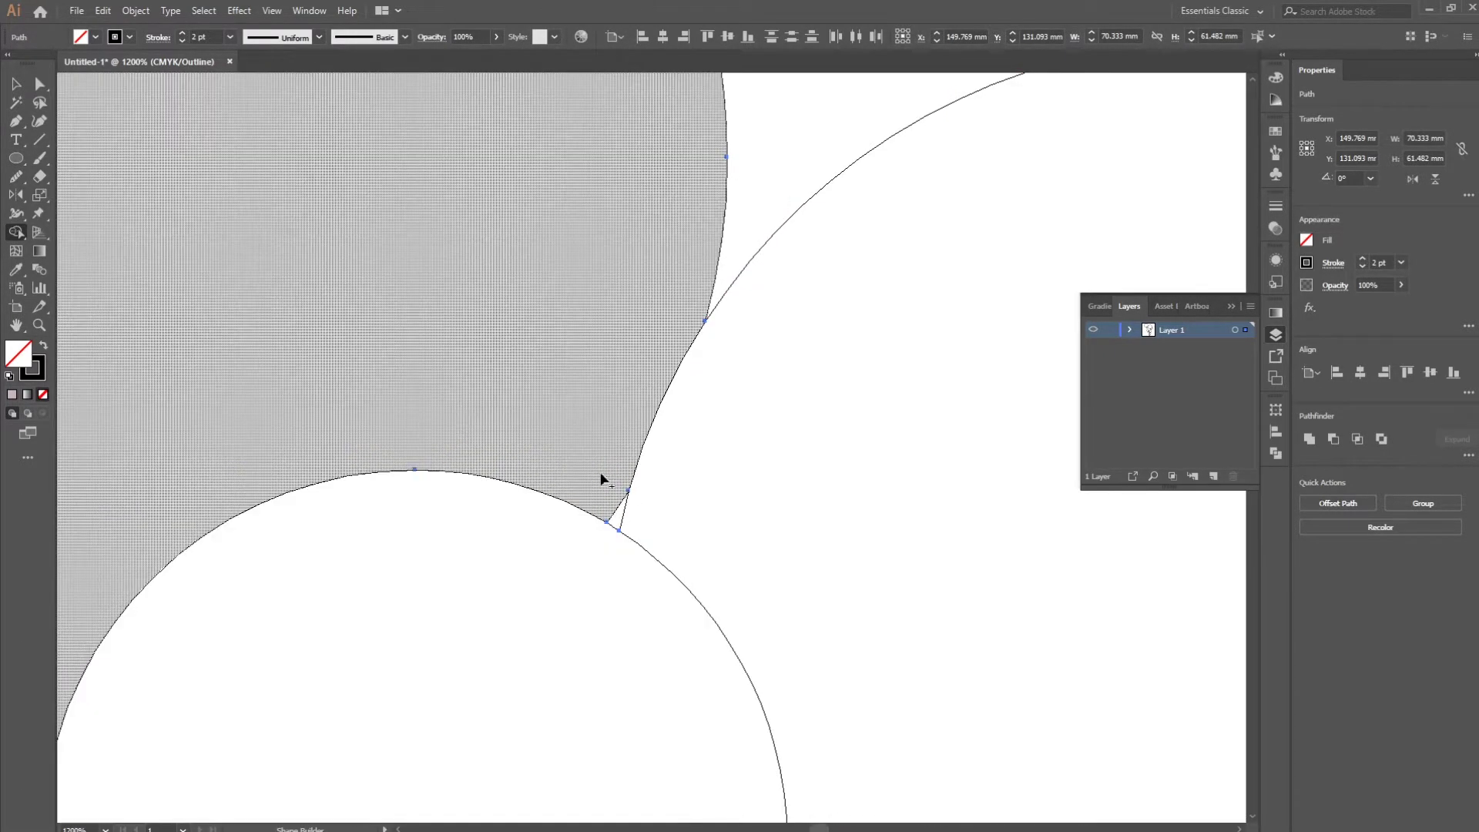
pyautogui.moveTo(604, 485); pyautogui.dragTo(618, 520)
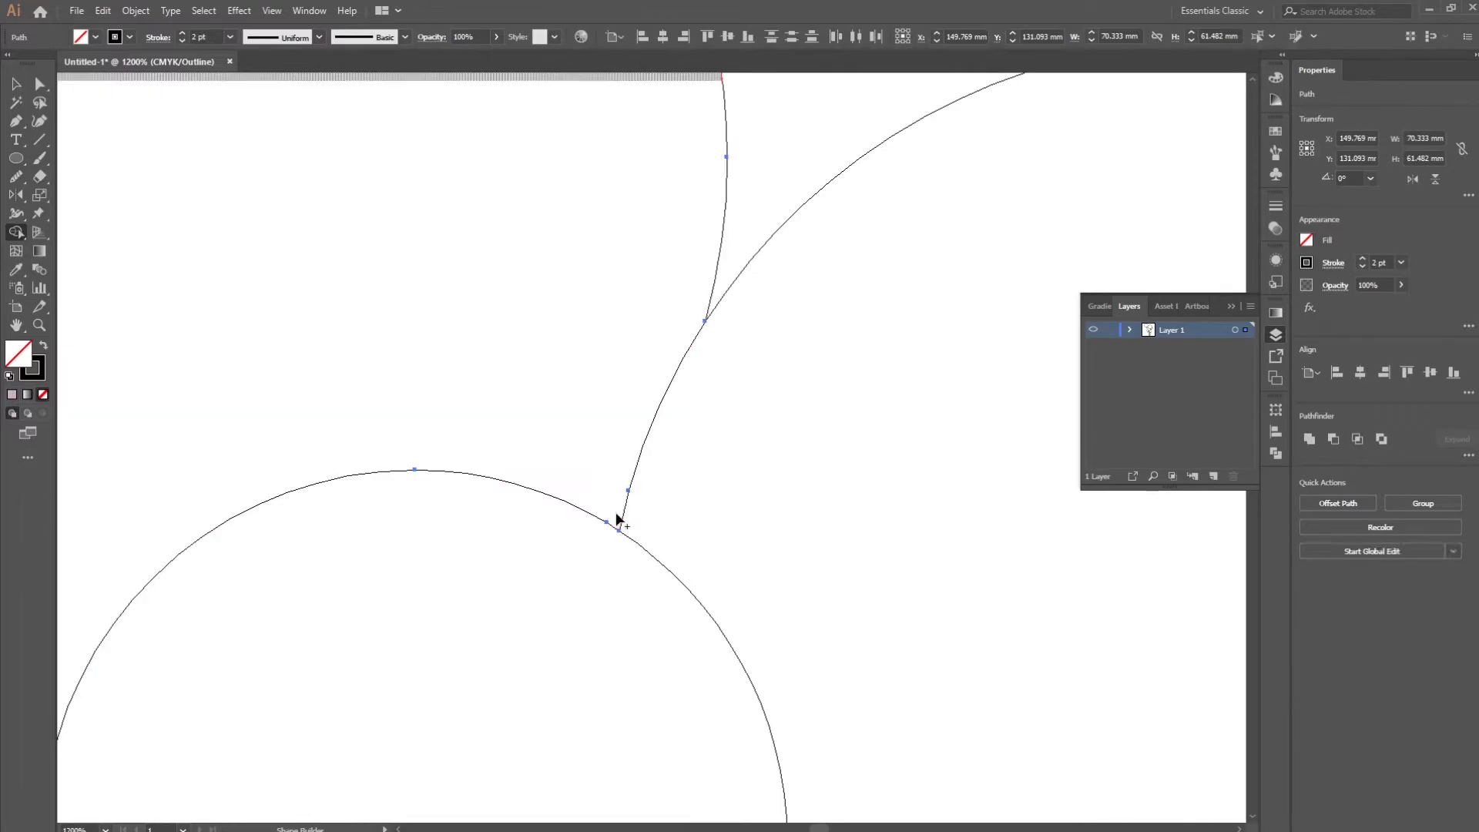
# Pan across the lower circles and select the lower-left circle to inspect it
pyautogui.press('v')
pyautogui.scroll(-4, 737, 510)
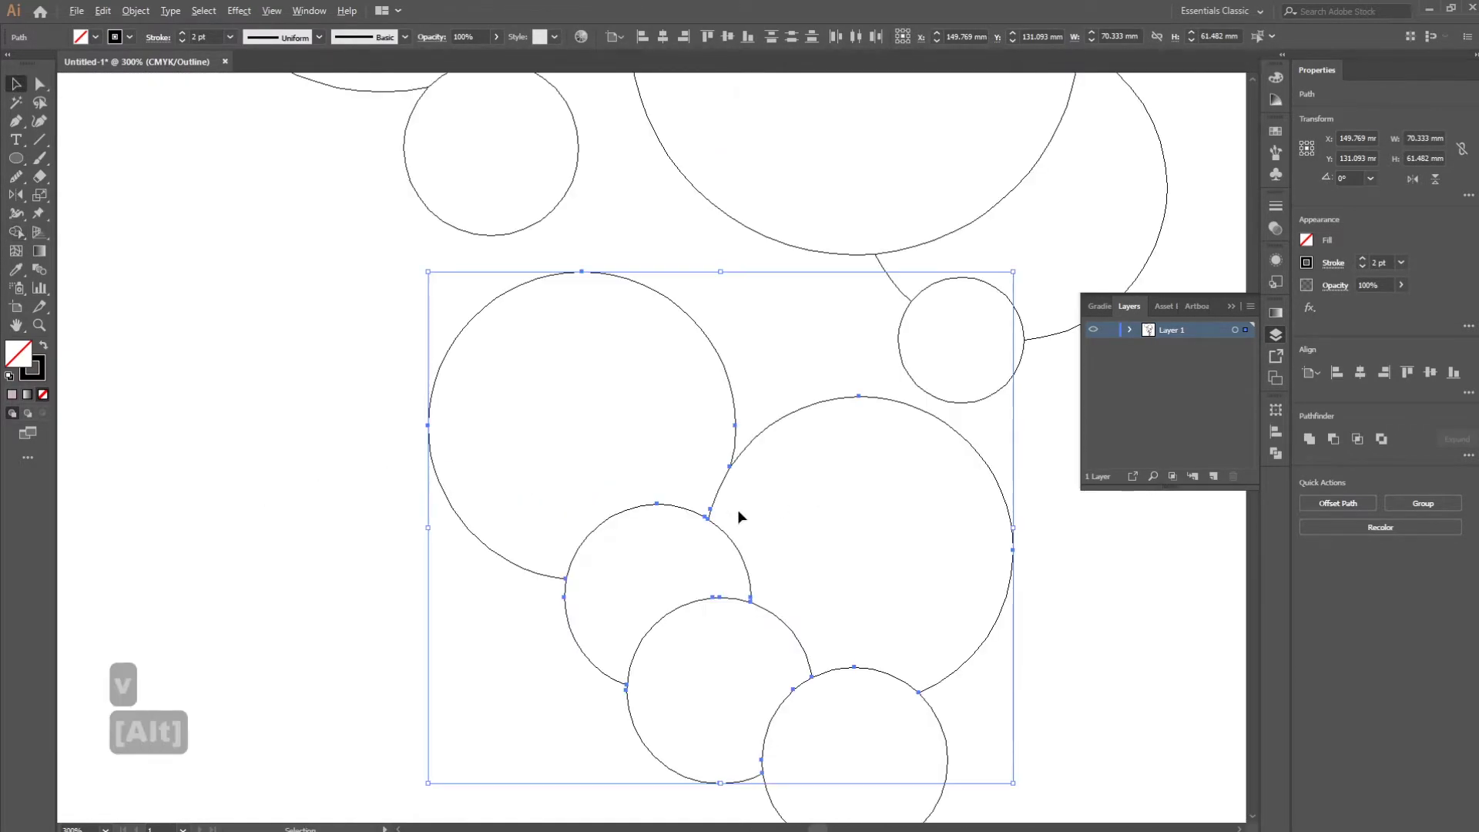
pyautogui.click(952, 449)
pyautogui.moveTo(952, 449); pyautogui.dragTo(663, 221)
pyautogui.scroll(4, 594, 361)
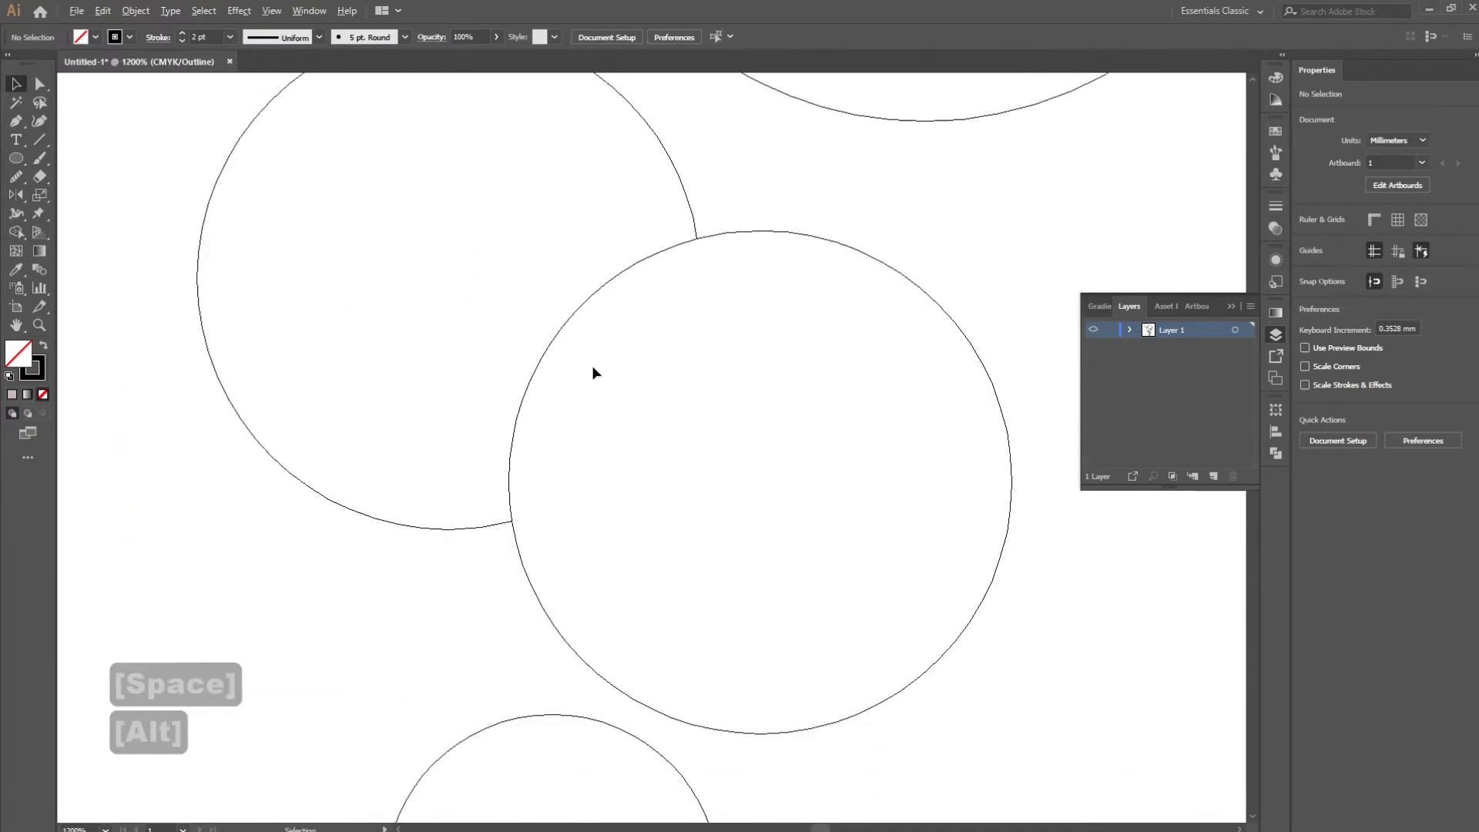
pyautogui.moveTo(545, 238); pyautogui.dragTo(670, 441)
pyautogui.moveTo(614, 254); pyautogui.dragTo(649, 376)
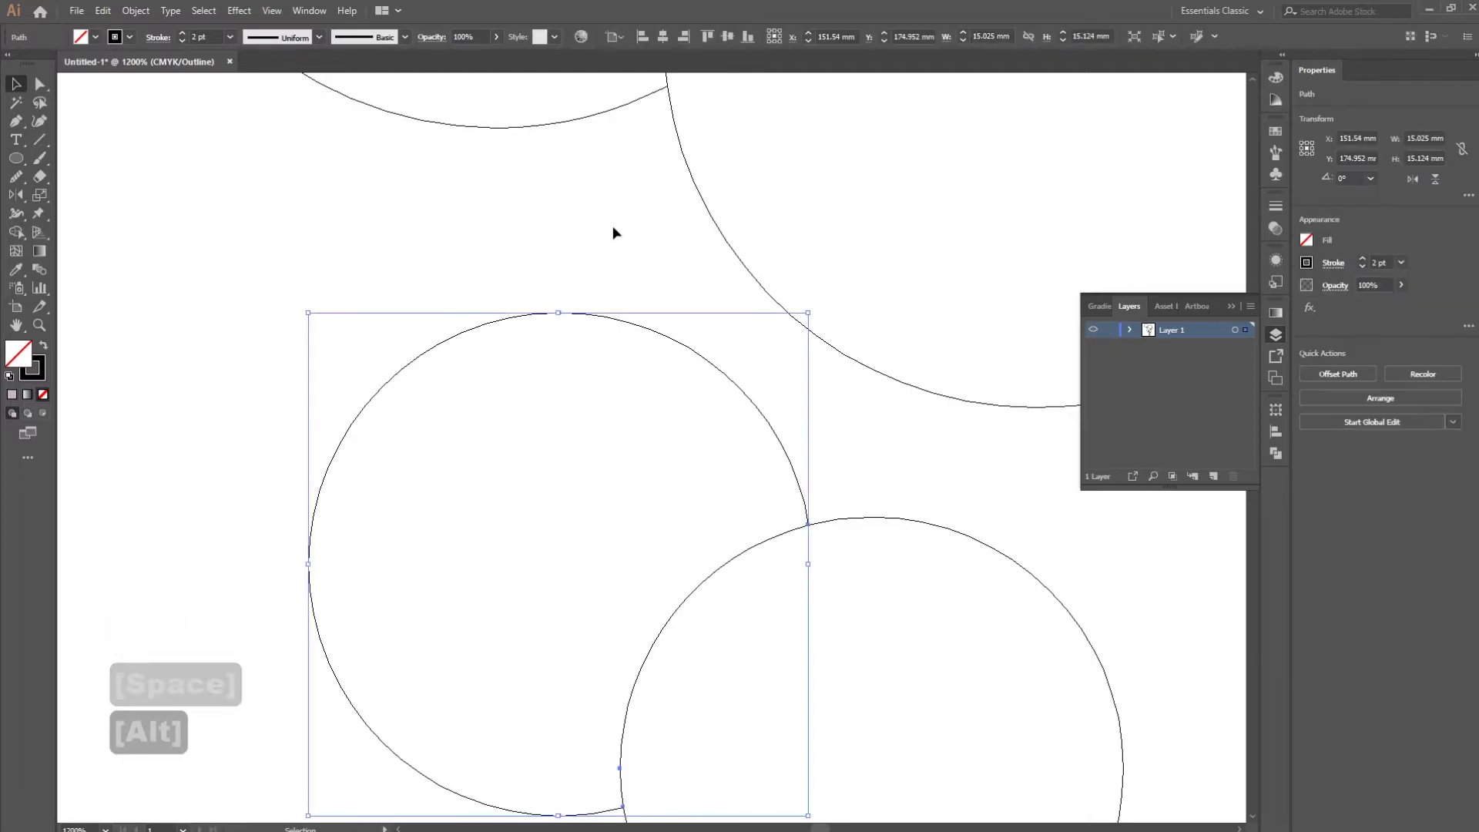
pyautogui.click(564, 195)
pyautogui.moveTo(606, 83); pyautogui.dragTo(612, 528)
pyautogui.keyDown('alt'); pyautogui.scroll(-7, 612, 528); pyautogui.keyUp('alt')
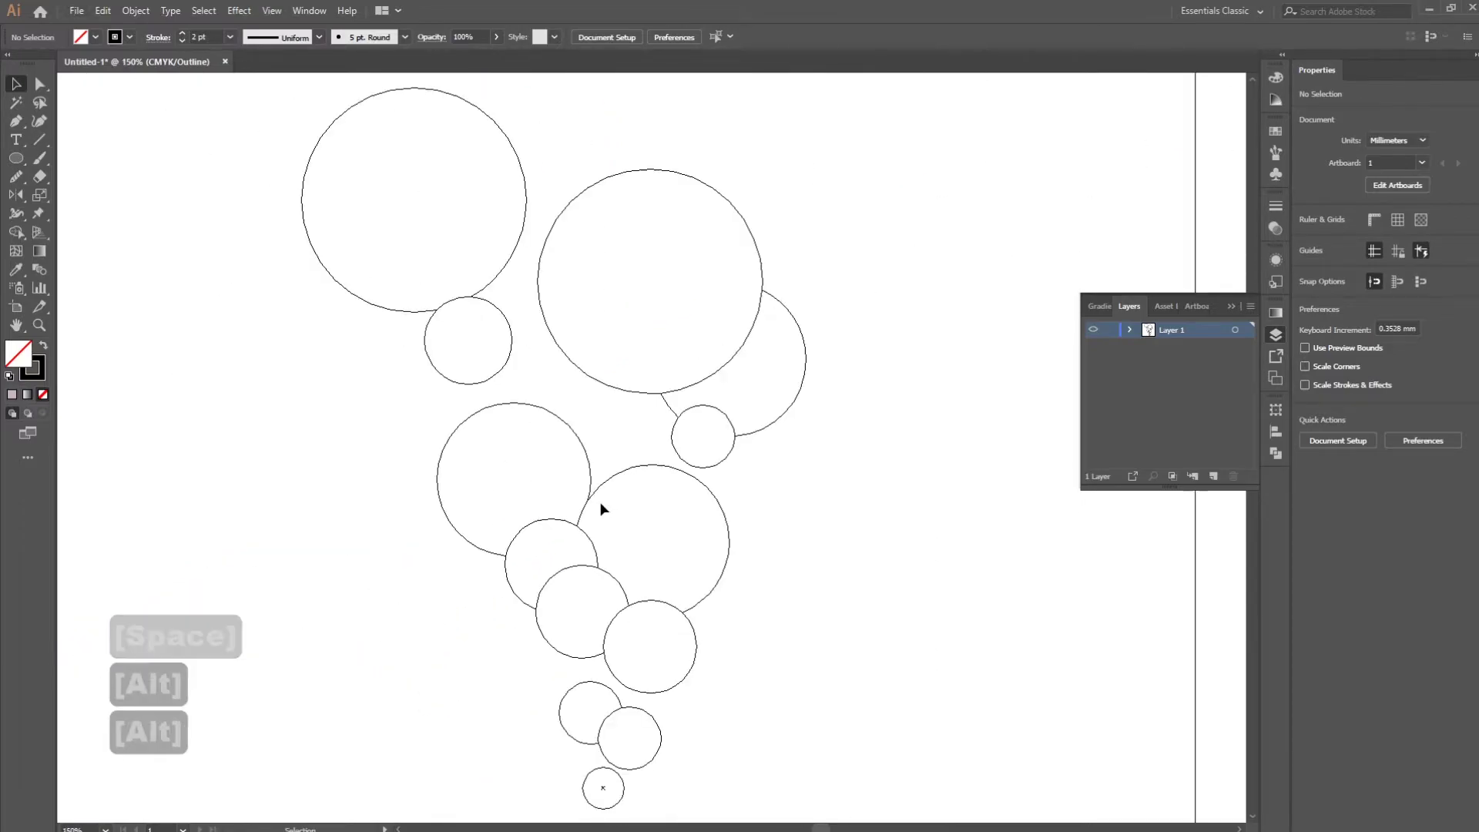
# Switch Layer 1 back to Preview mode and close the Layers panel
pyautogui.keyDown('ctrl'); pyautogui.click(1092, 330); pyautogui.keyUp('ctrl')
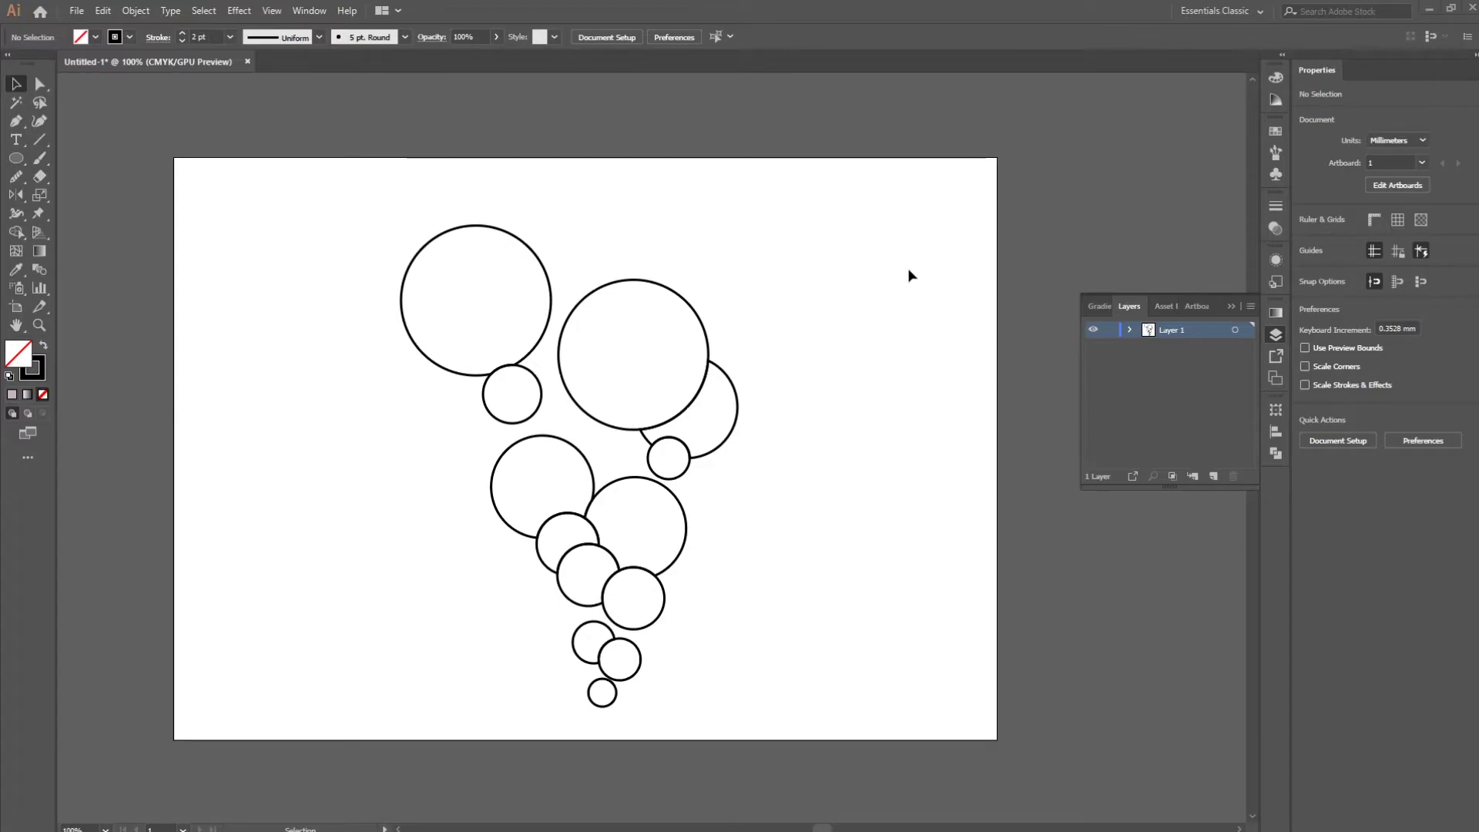
pyautogui.click(1230, 306)
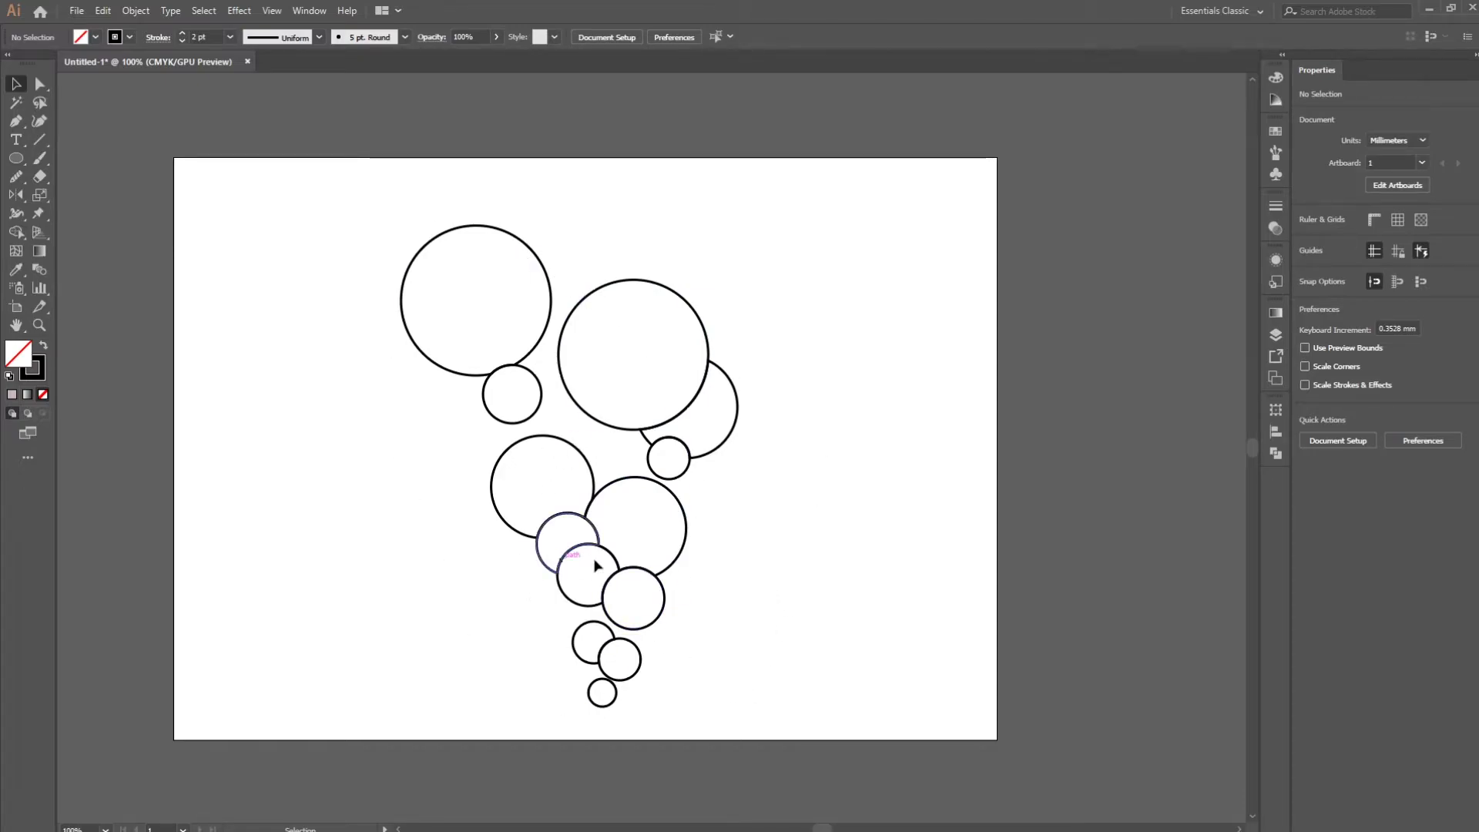
# Marquee-select all circles and make them a Live Paint group with the Live Paint Bucket
pyautogui.click(21, 237)
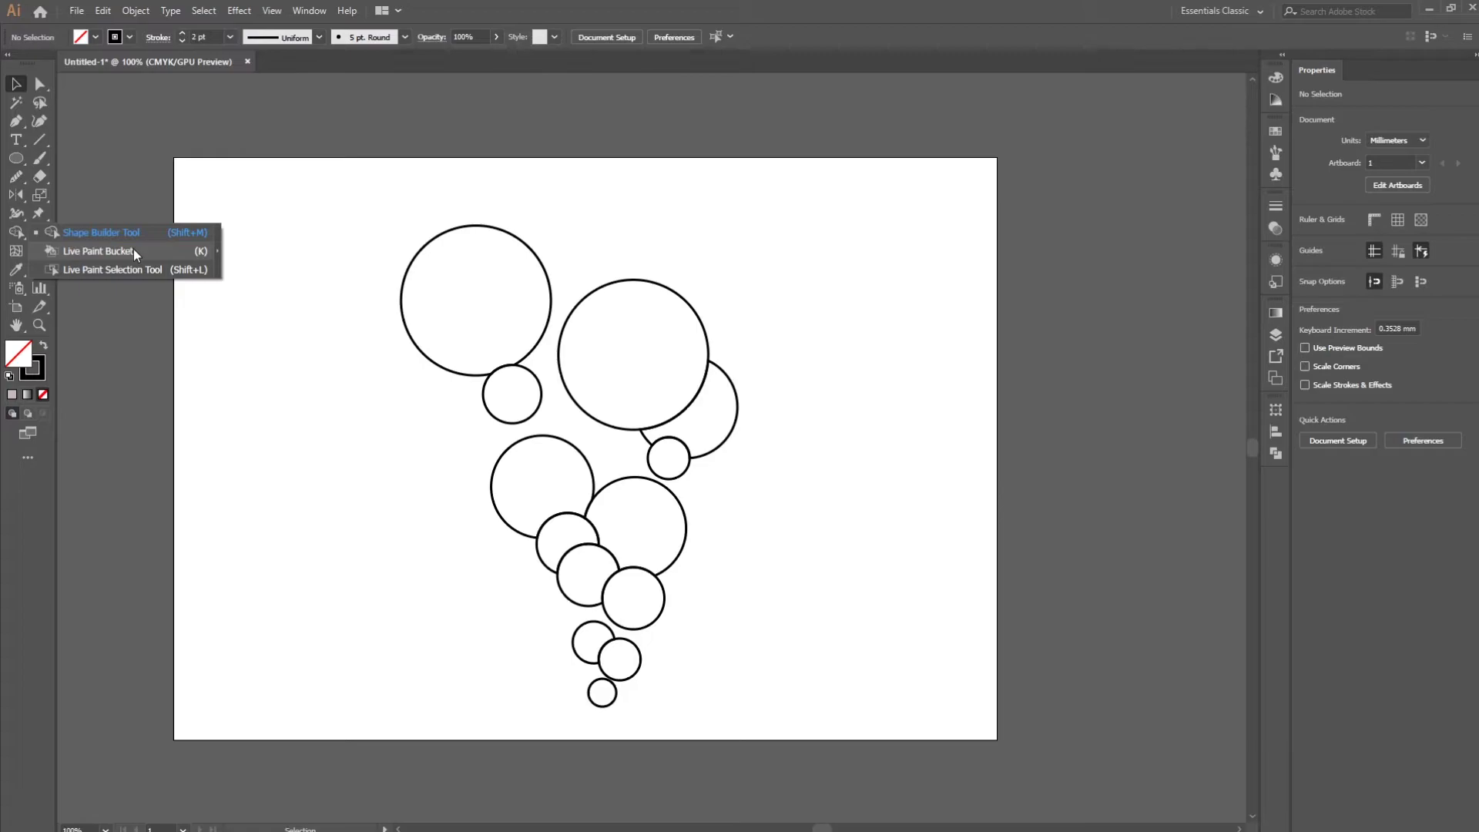
pyautogui.click(132, 248)
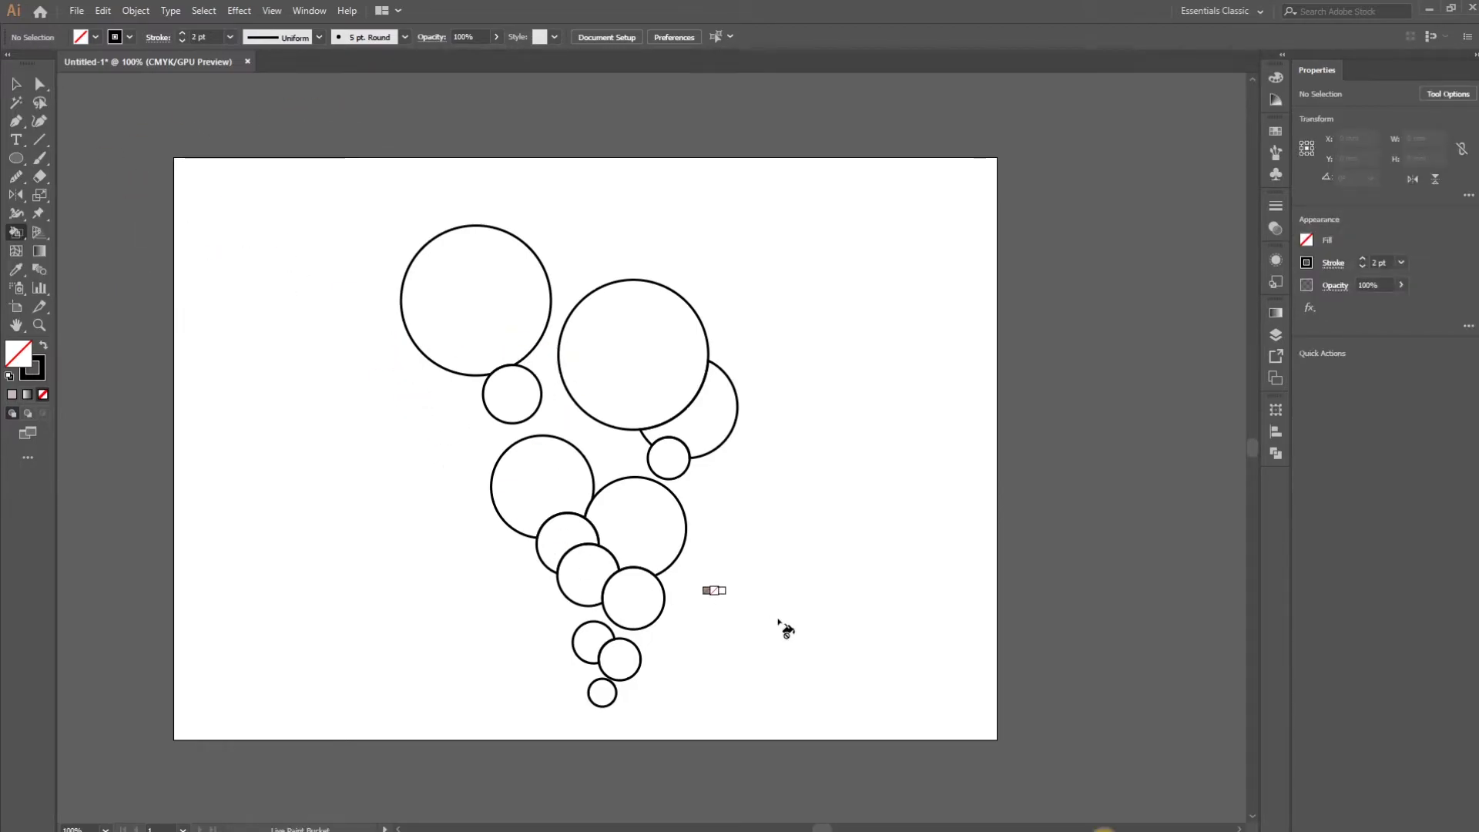
pyautogui.press('v')
pyautogui.moveTo(324, 182); pyautogui.dragTo(789, 725)
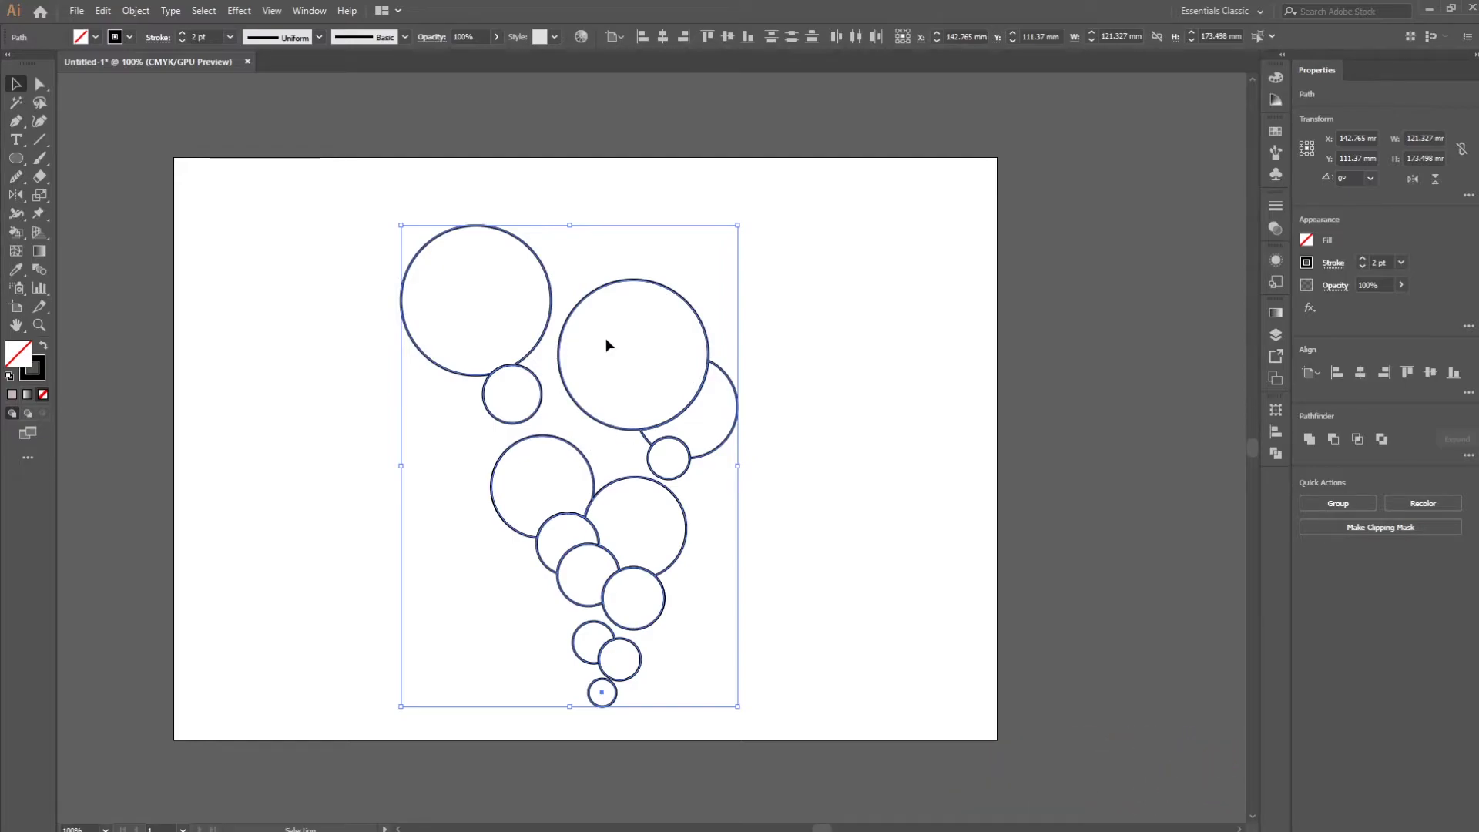
pyautogui.press('k')
pyautogui.click(664, 347)
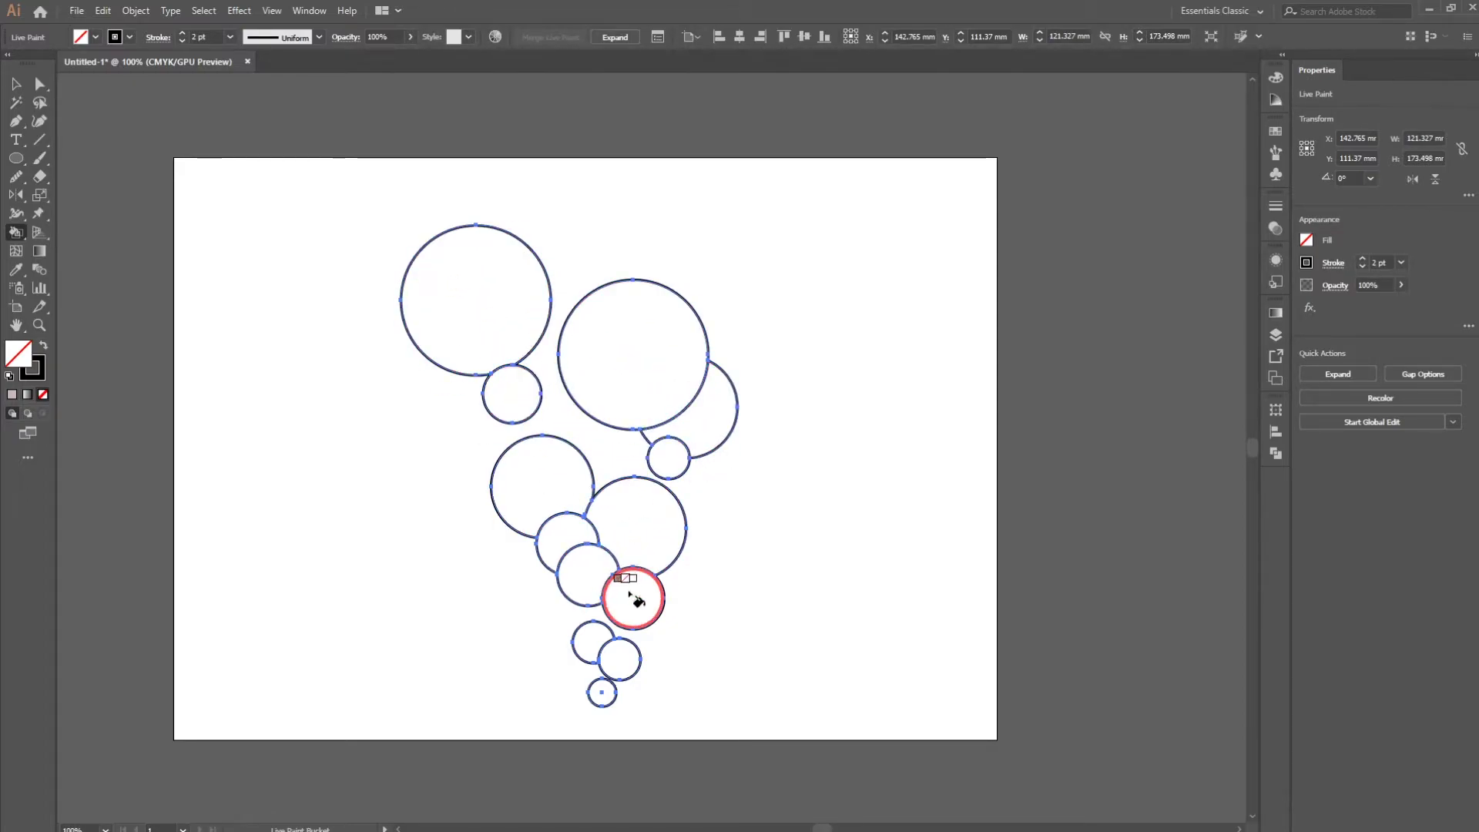
pyautogui.click(43, 348)
# Fill all thirteen circle regions light cyan with the Live Paint Bucket
pyautogui.doubleClick(17, 355)
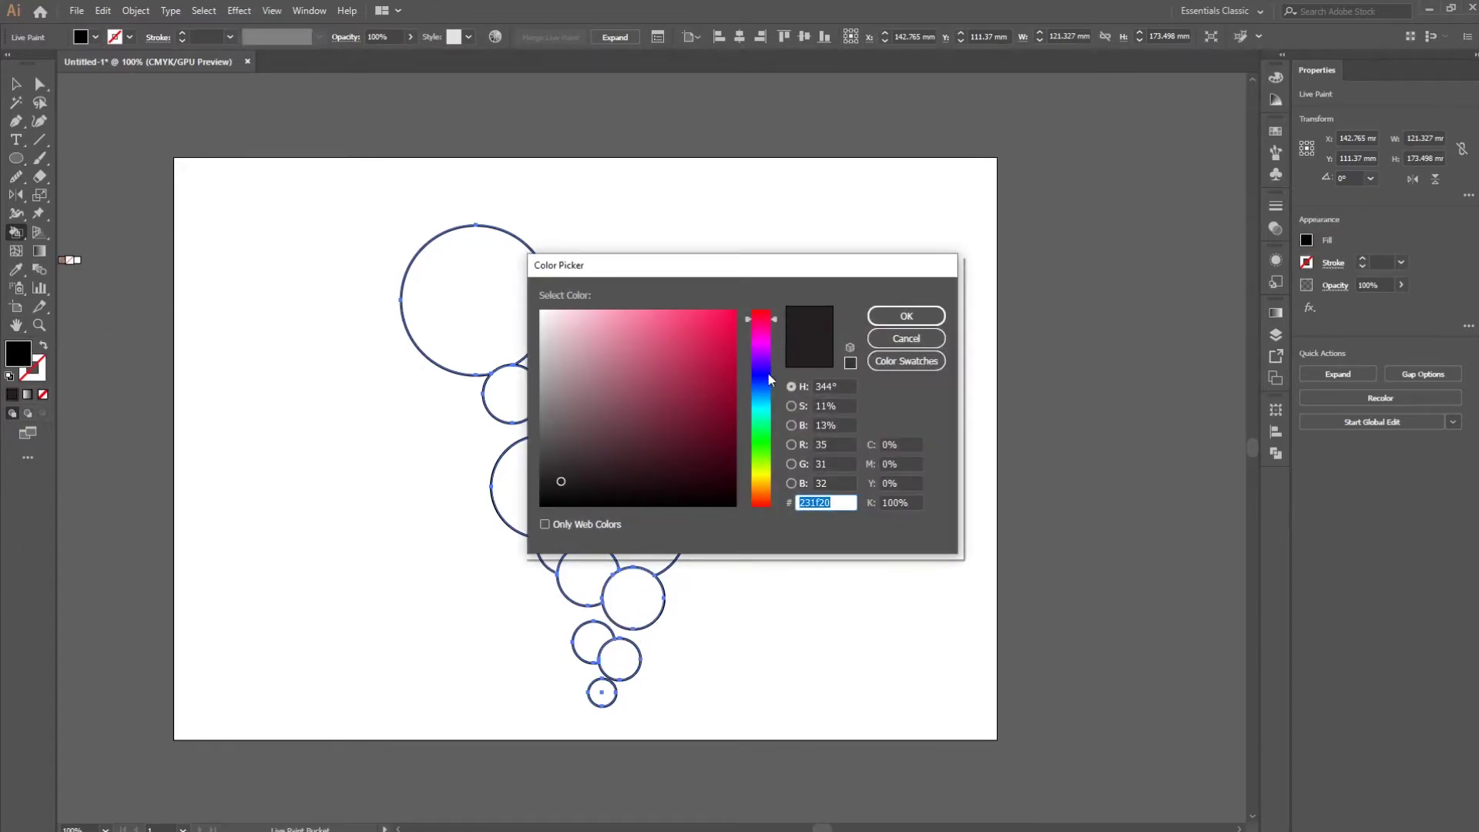
pyautogui.moveTo(768, 379); pyautogui.dragTo(761, 401)
pyautogui.moveTo(655, 325); pyautogui.dragTo(617, 317)
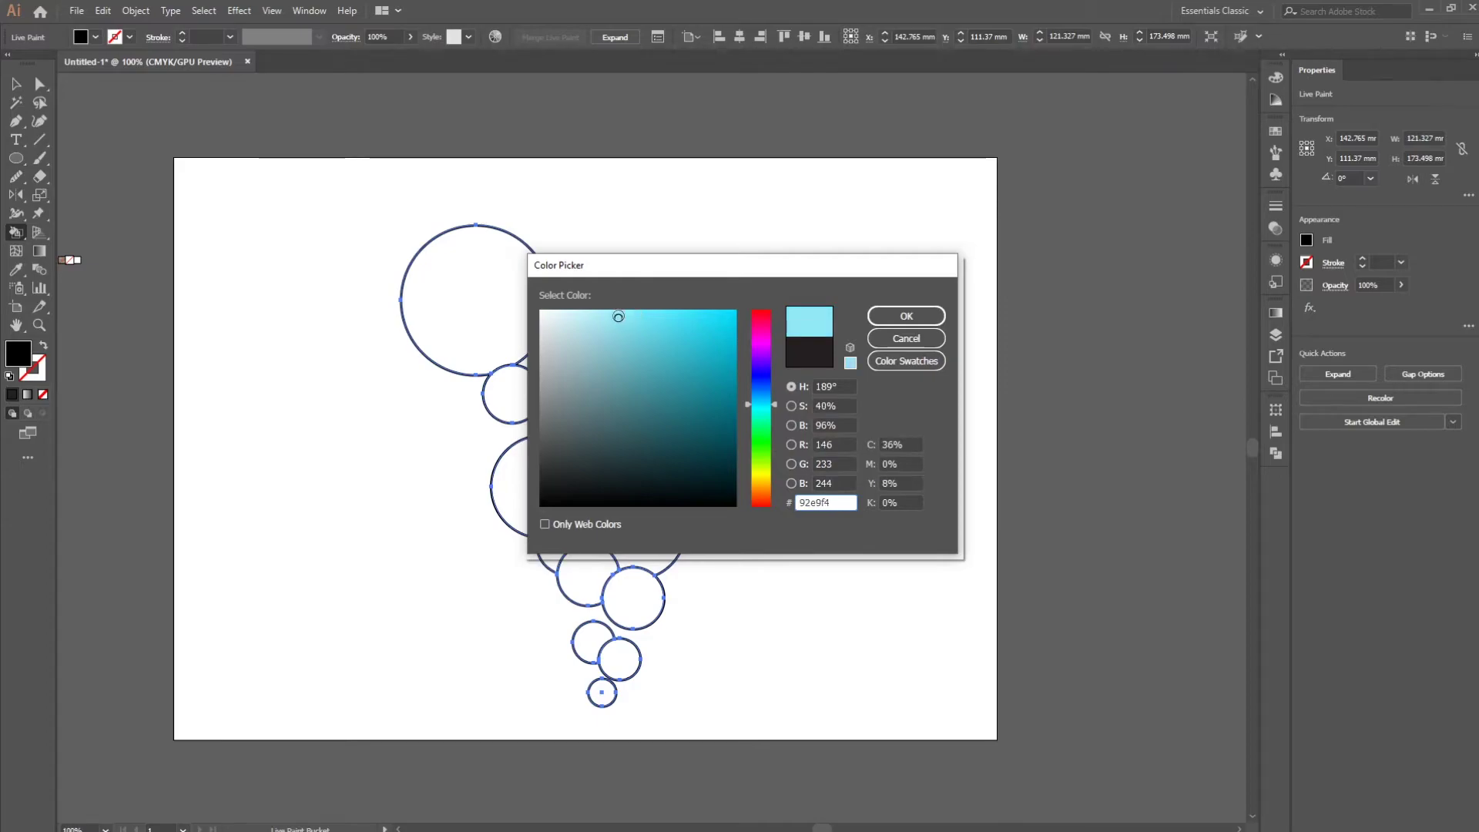
pyautogui.click(905, 316)
pyautogui.click(487, 312)
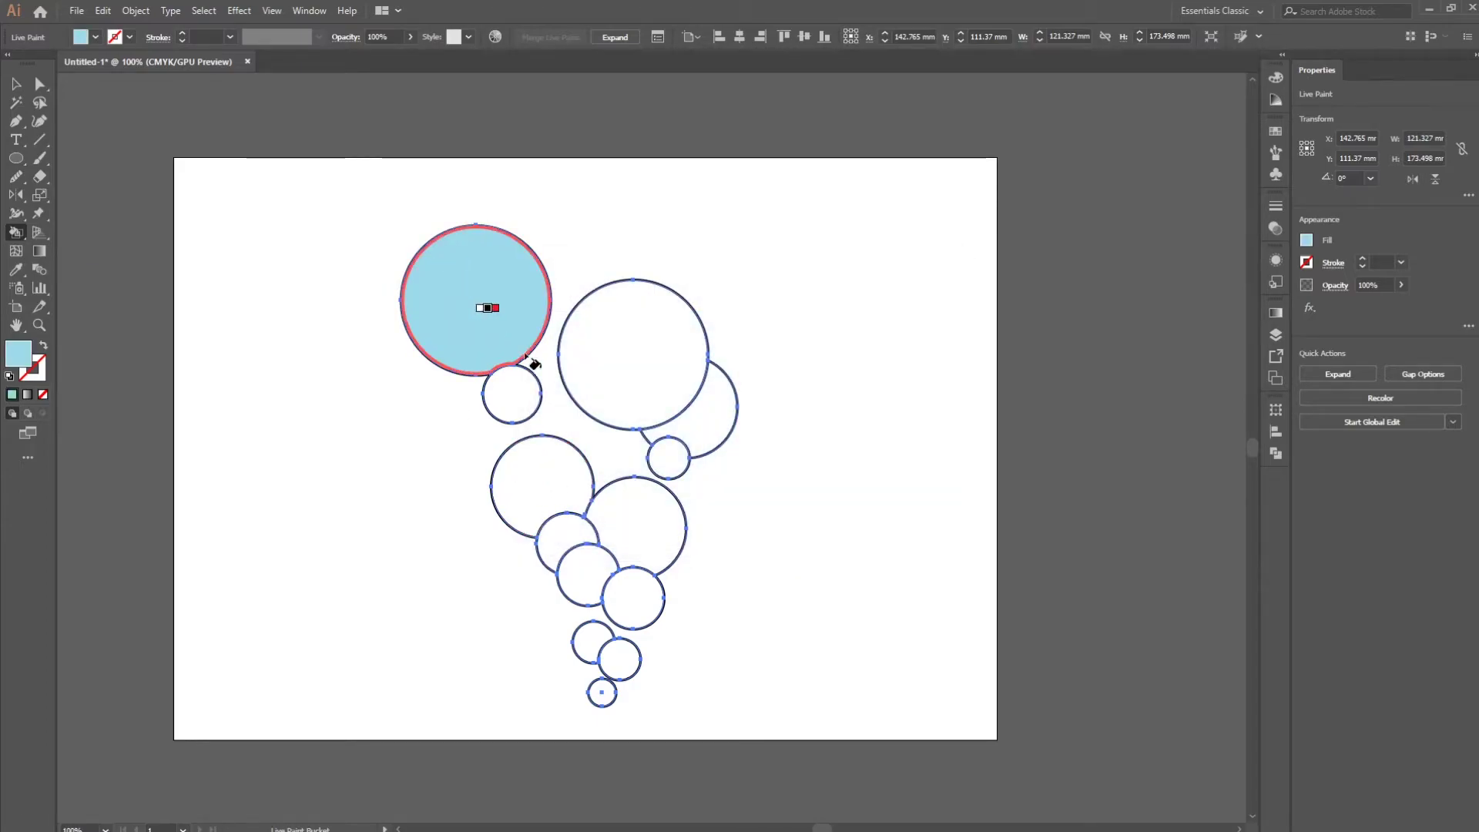
pyautogui.click(513, 393)
pyautogui.click(639, 370)
pyautogui.click(713, 416)
pyautogui.click(668, 458)
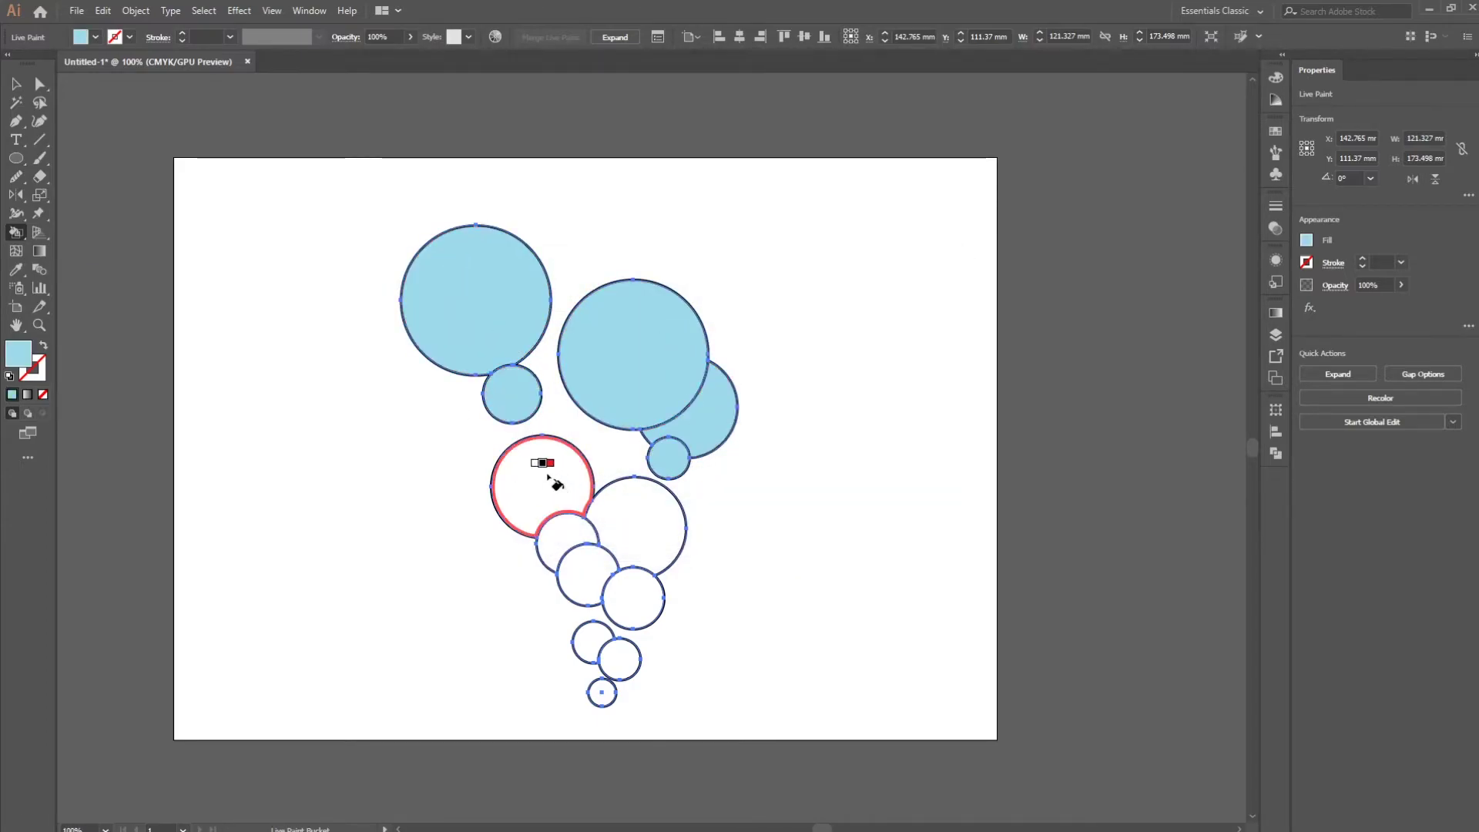
pyautogui.click(550, 482)
pyautogui.click(608, 523)
pyautogui.click(569, 539)
pyautogui.click(587, 571)
pyautogui.click(628, 601)
pyautogui.click(593, 643)
pyautogui.click(619, 659)
pyautogui.click(601, 692)
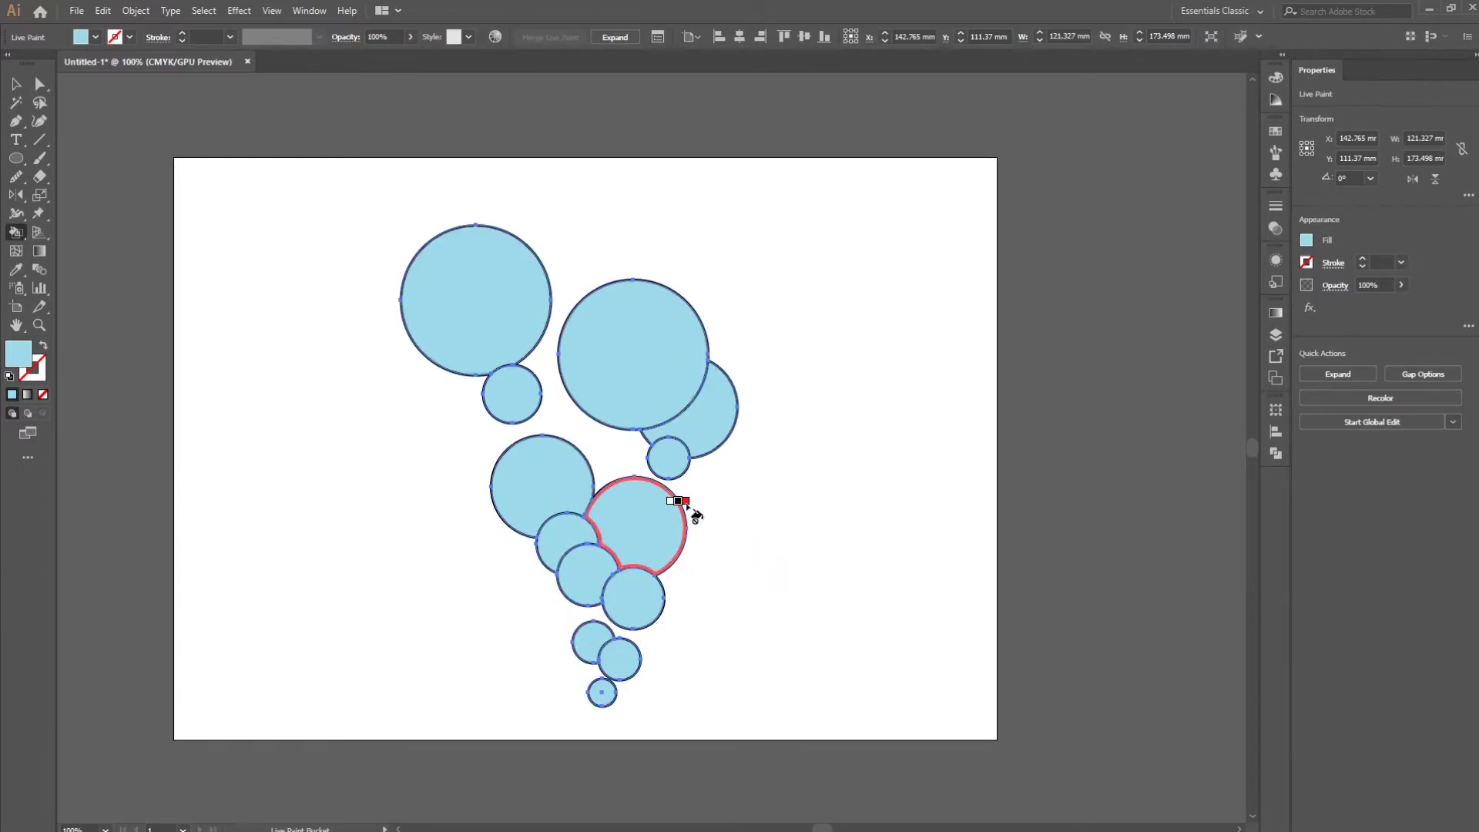
# Fill the six lower circles teal 79aeb2
pyautogui.doubleClick(21, 354)
pyautogui.write('79aeb2')
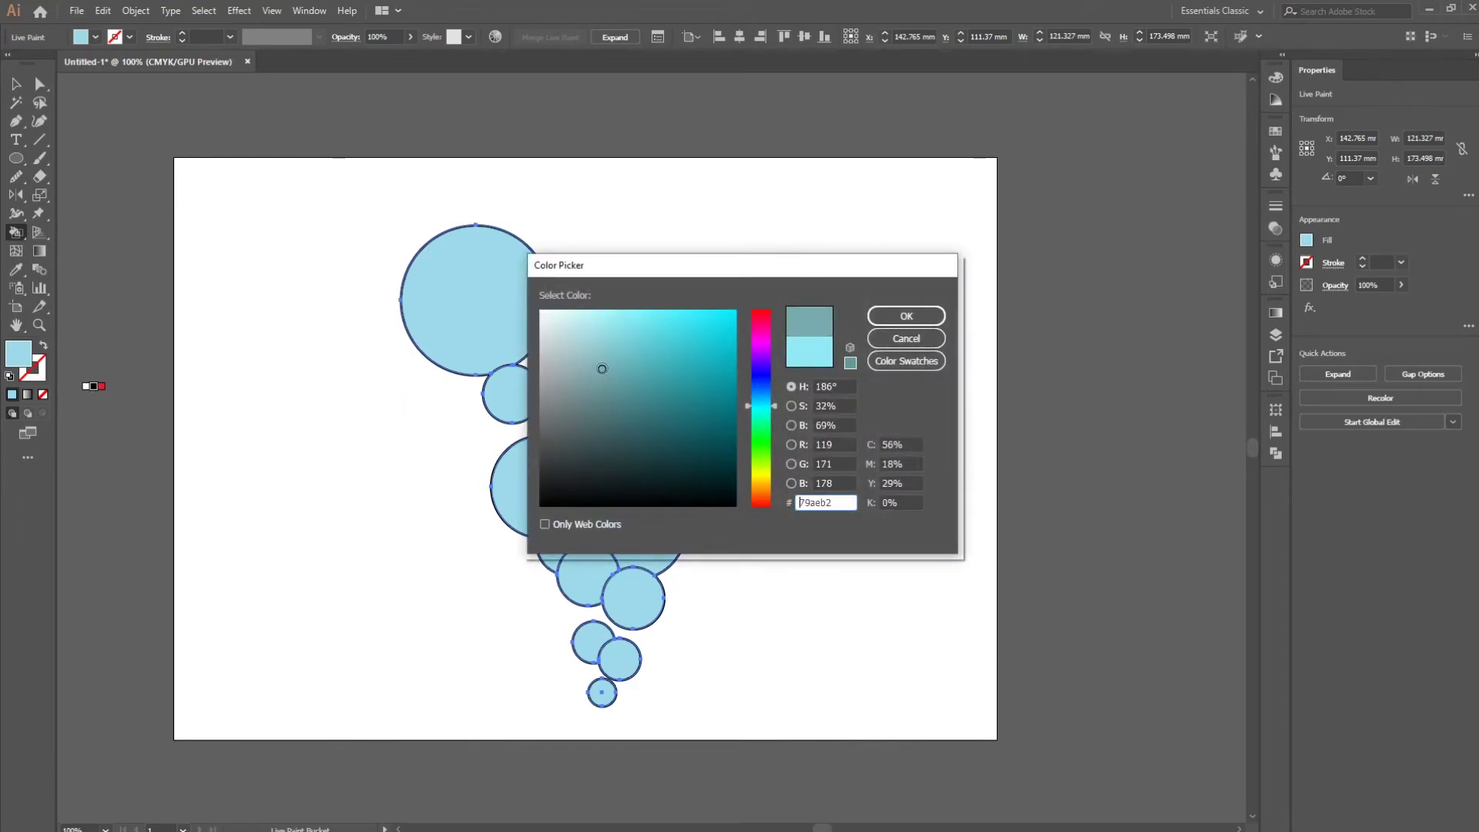
pyautogui.press('Return')
pyautogui.click(601, 692)
pyautogui.click(618, 658)
pyautogui.click(593, 647)
pyautogui.click(643, 604)
pyautogui.click(579, 574)
pyautogui.click(566, 537)
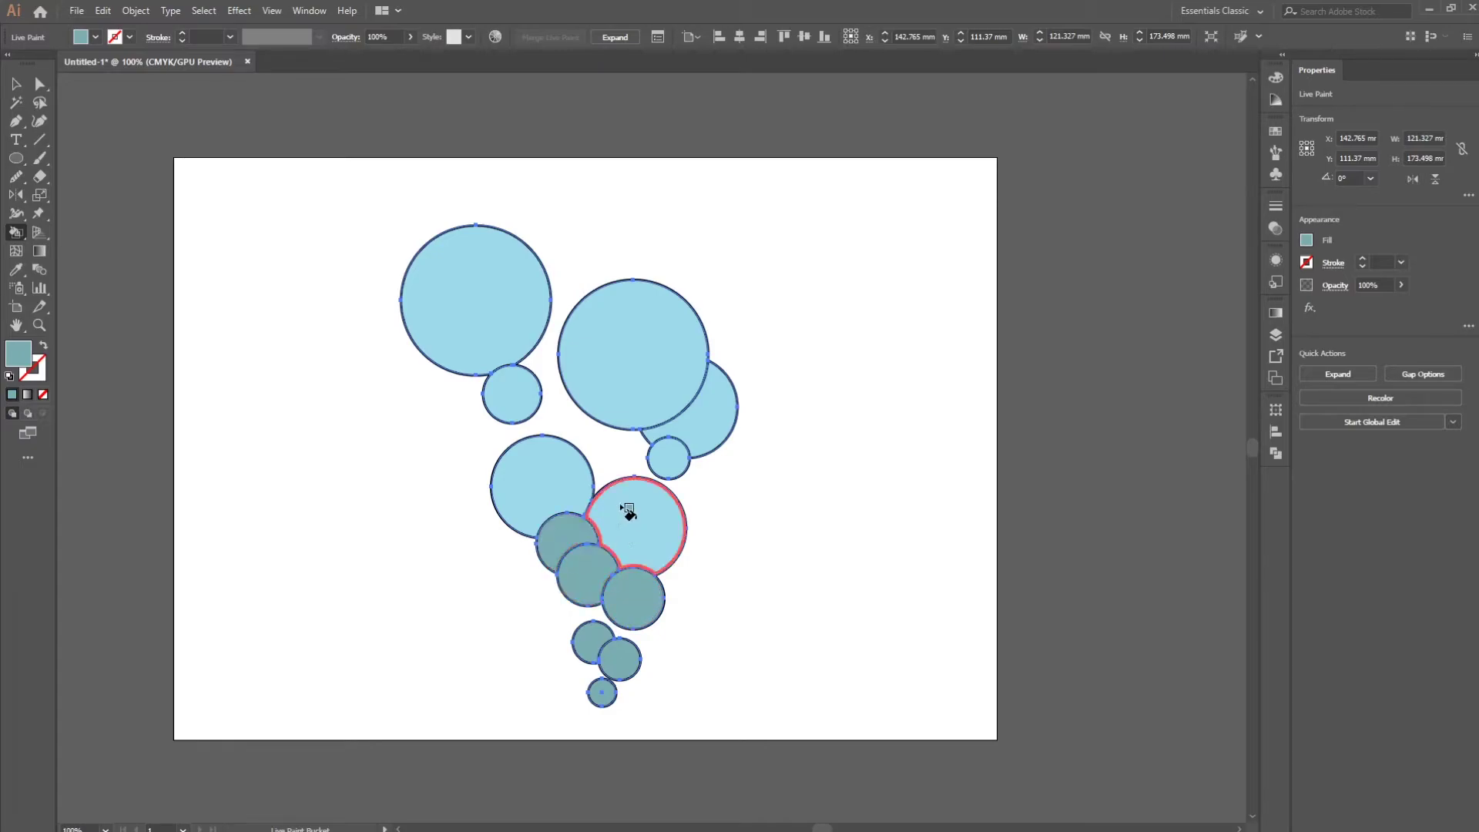
# Fill the three upper circles pale blue d3eeef and deselect the group
pyautogui.doubleClick(16, 359)
pyautogui.click(564, 321)
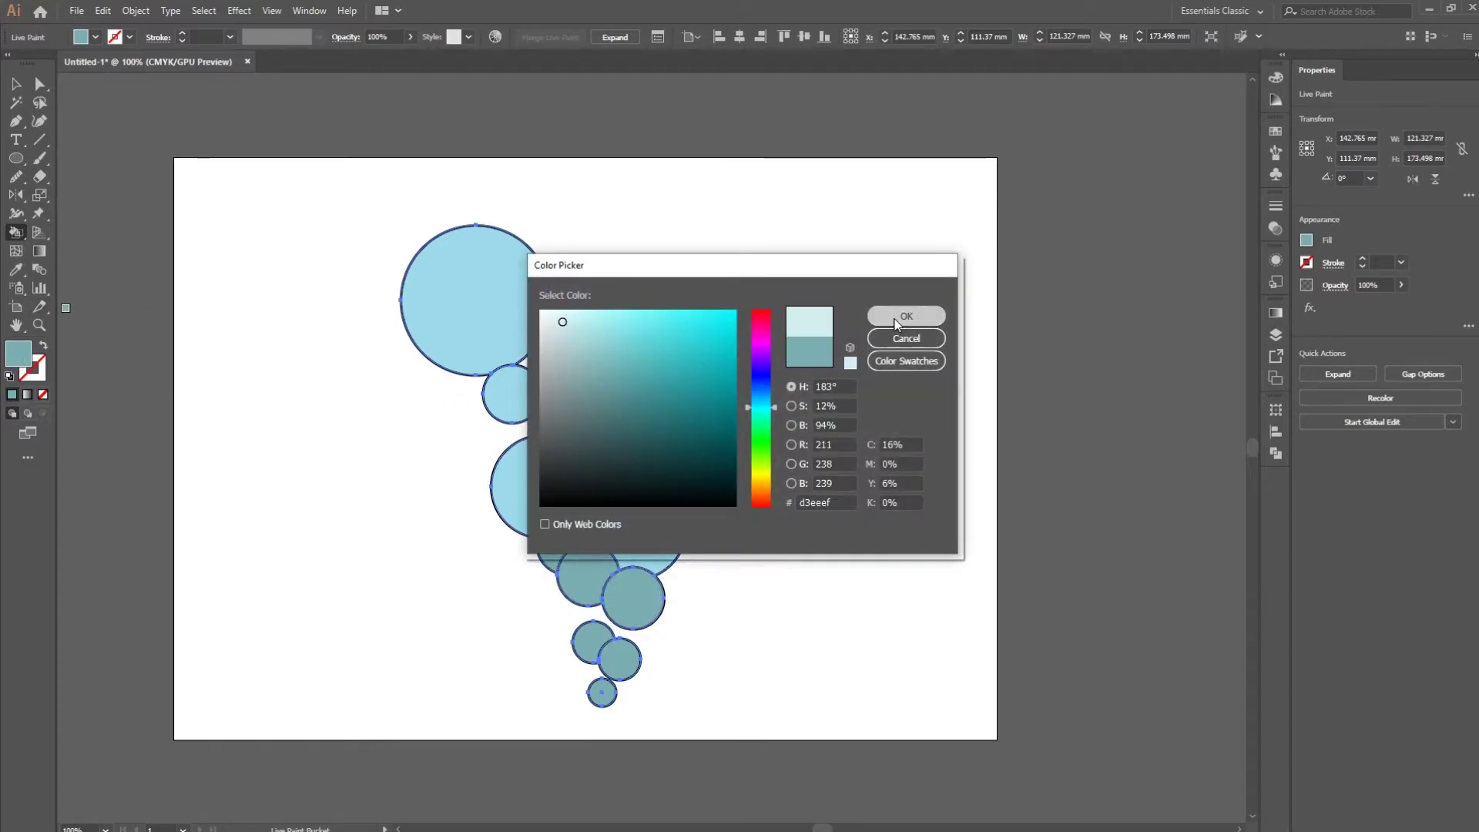
pyautogui.click(905, 316)
pyautogui.click(666, 358)
pyautogui.click(481, 299)
pyautogui.click(724, 422)
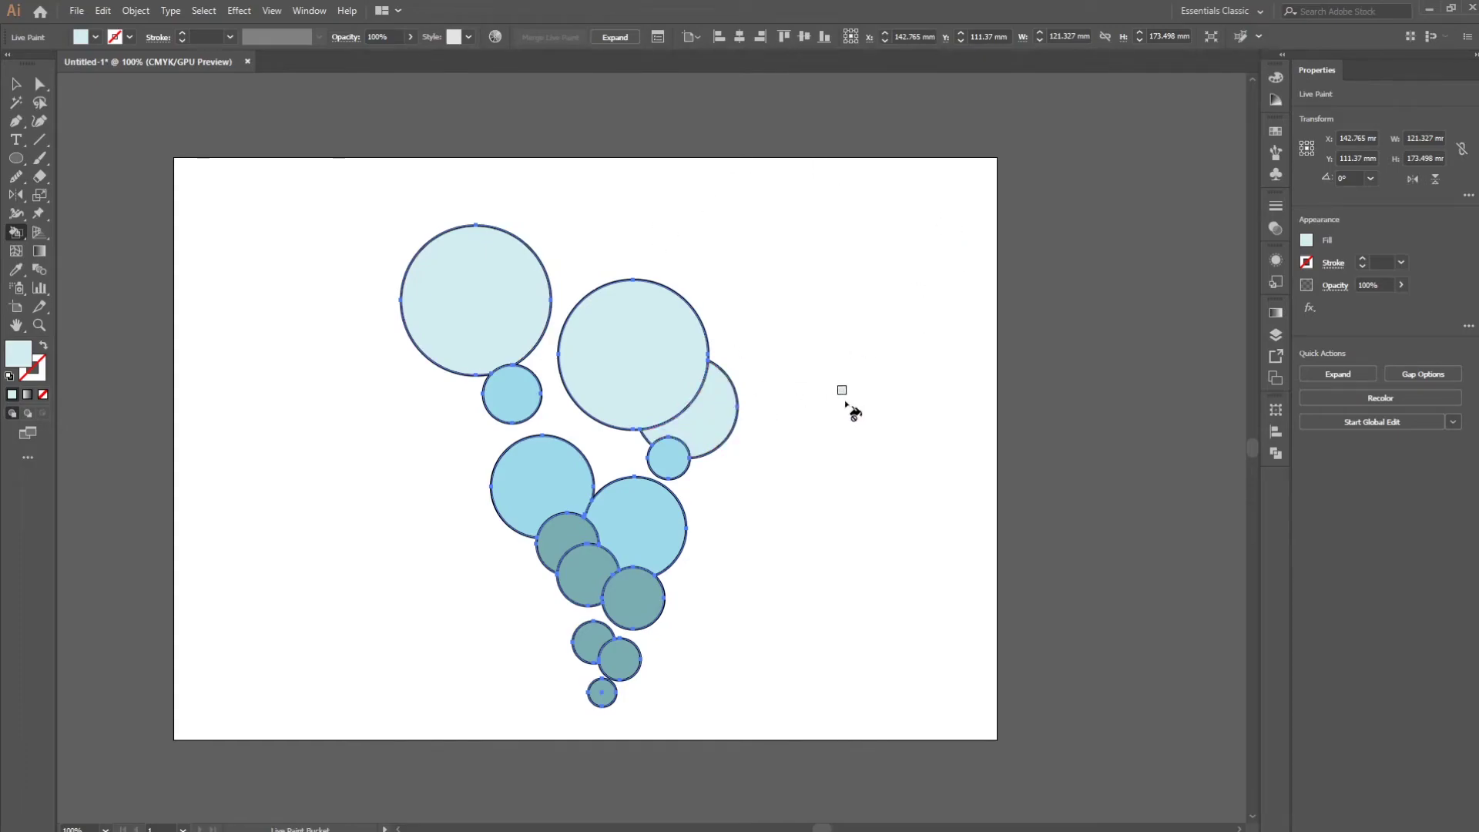
pyautogui.press('v')
pyautogui.click(917, 306)
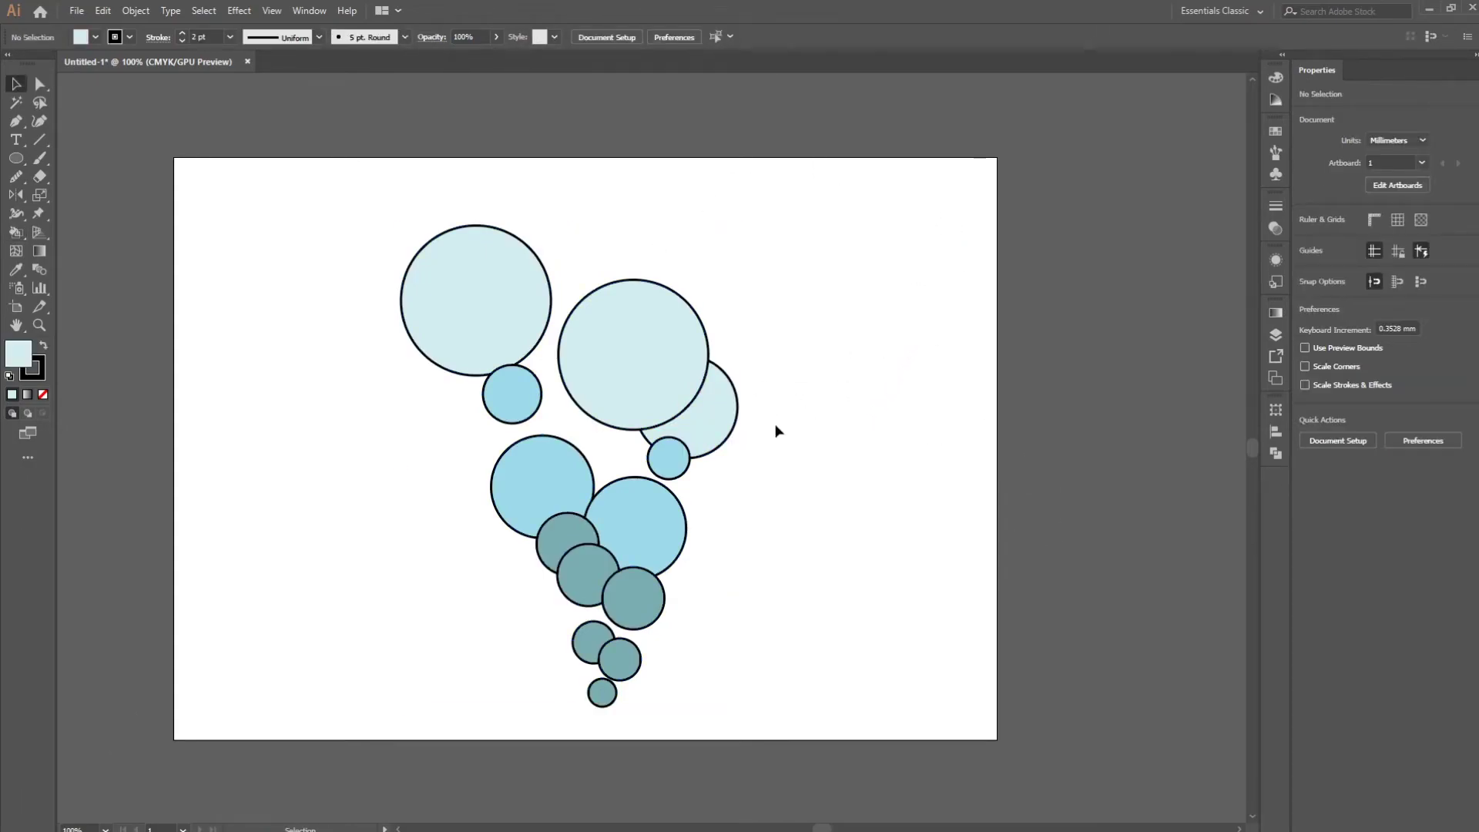
# Expand the Live Paint group and ungroup the resulting circles
pyautogui.moveTo(770, 718); pyautogui.dragTo(390, 251)
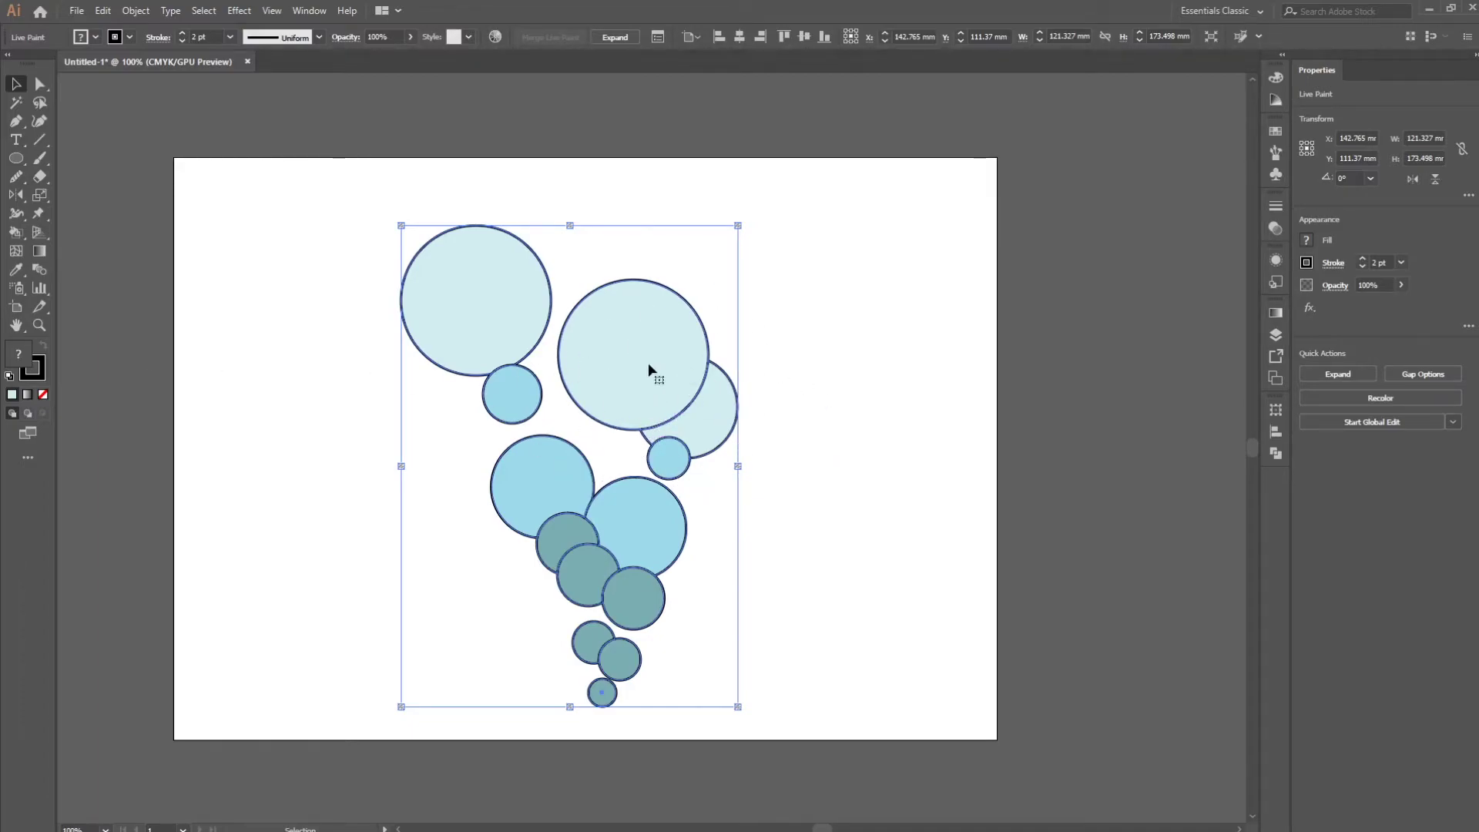
pyautogui.click(614, 38)
pyautogui.rightClick(648, 402)
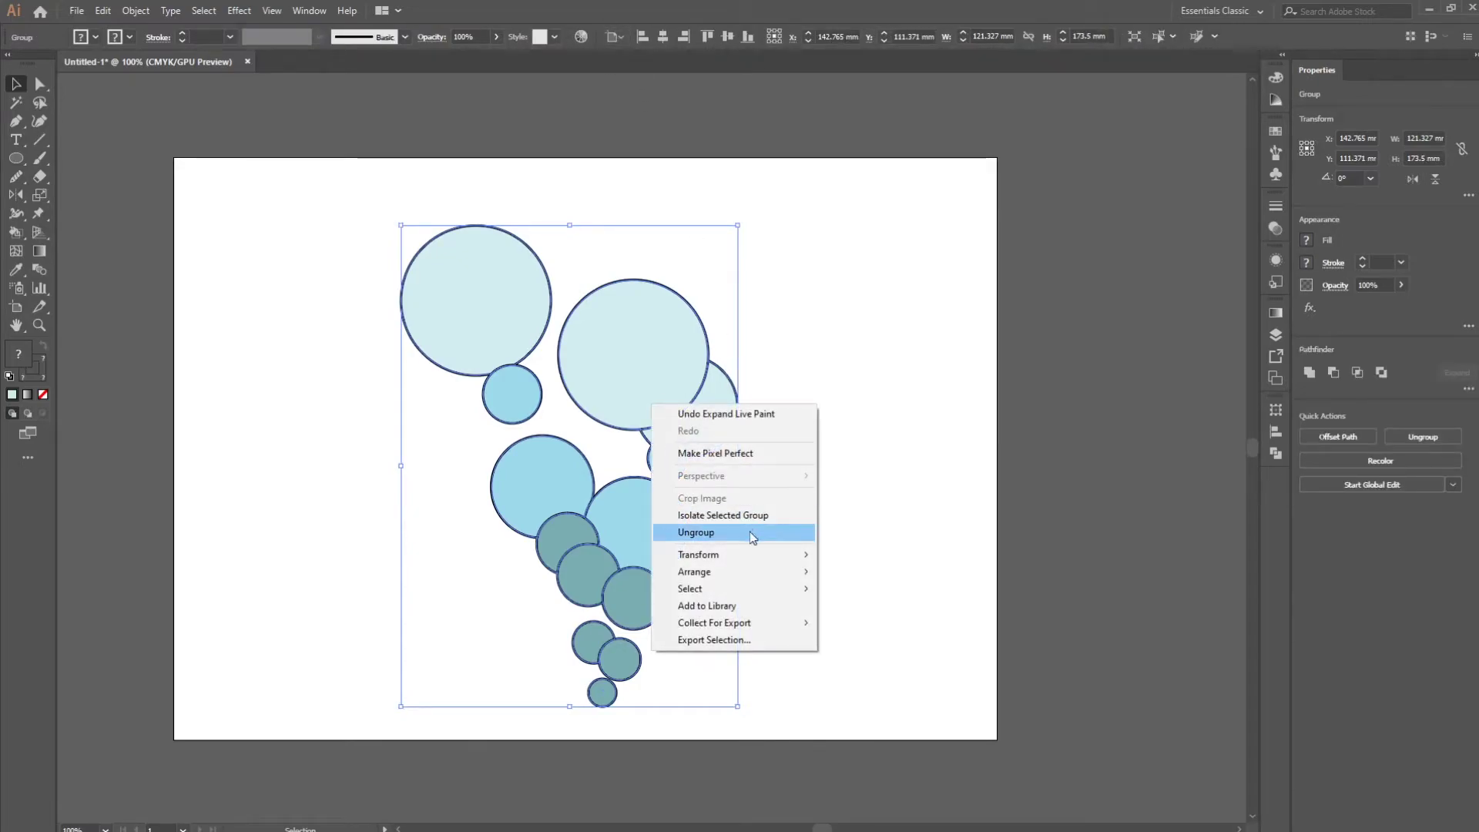
pyautogui.click(758, 531)
# Check the ungrouped circles by selecting them and opening their context menus
pyautogui.click(881, 467)
pyautogui.click(663, 380)
pyautogui.rightClick(662, 381)
pyautogui.click(720, 485)
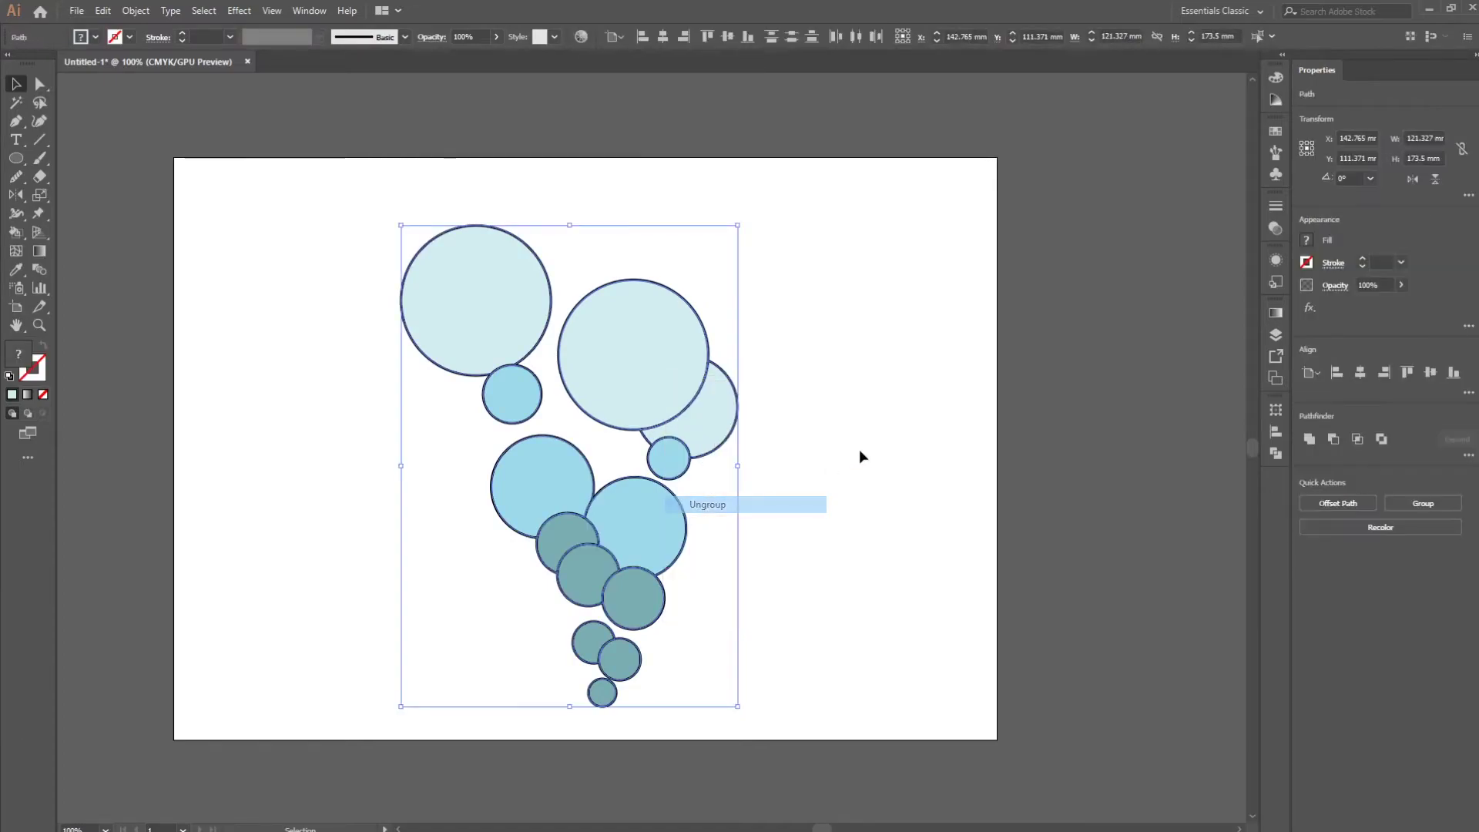
pyautogui.click(665, 361)
pyautogui.rightClick(666, 361)
pyautogui.click(899, 431)
# Select individual circles, drag a teal circle out of the cluster, then undo the move
pyautogui.click(636, 346)
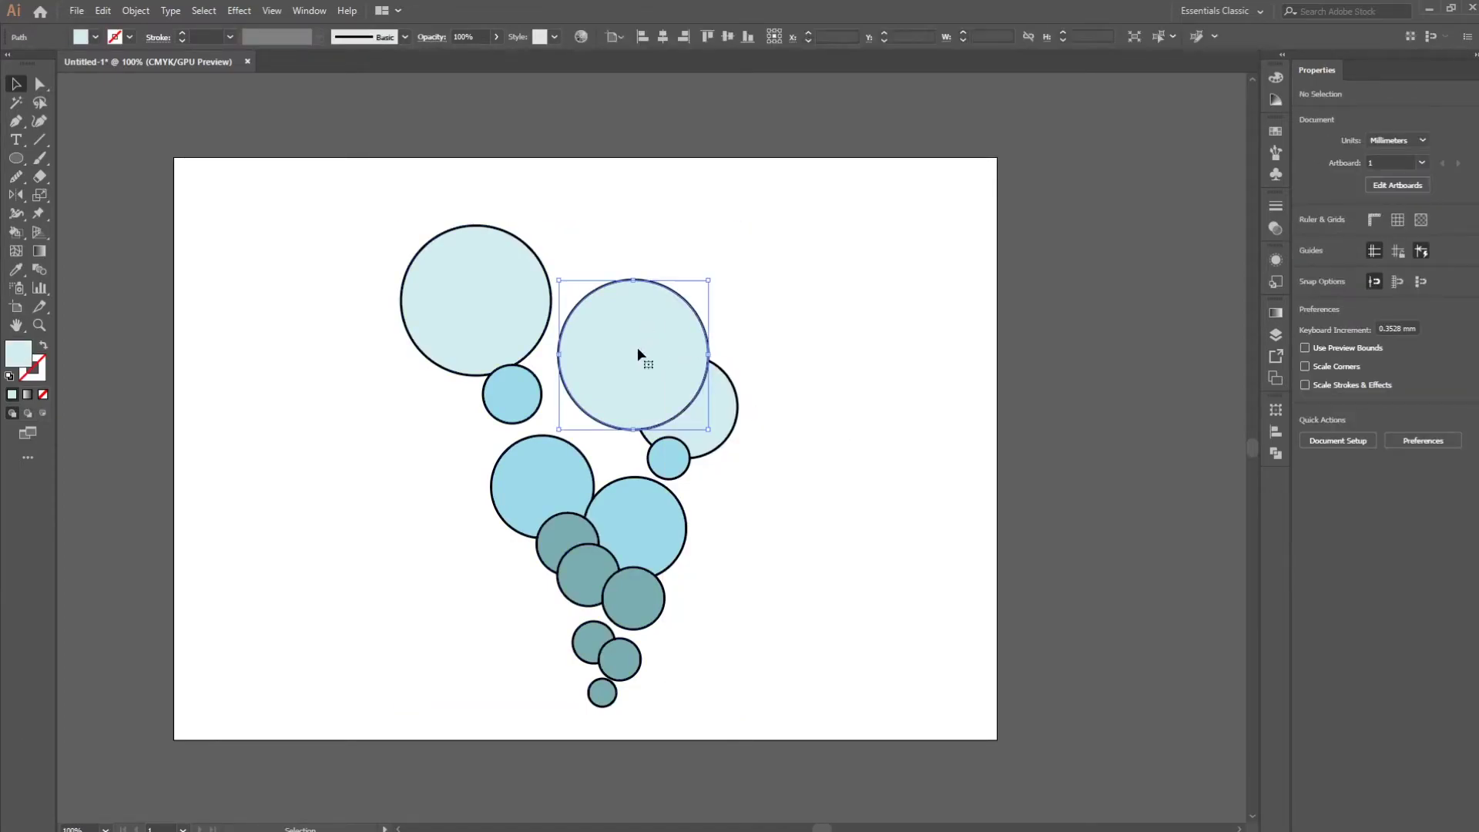
pyautogui.click(460, 274)
pyautogui.click(527, 410)
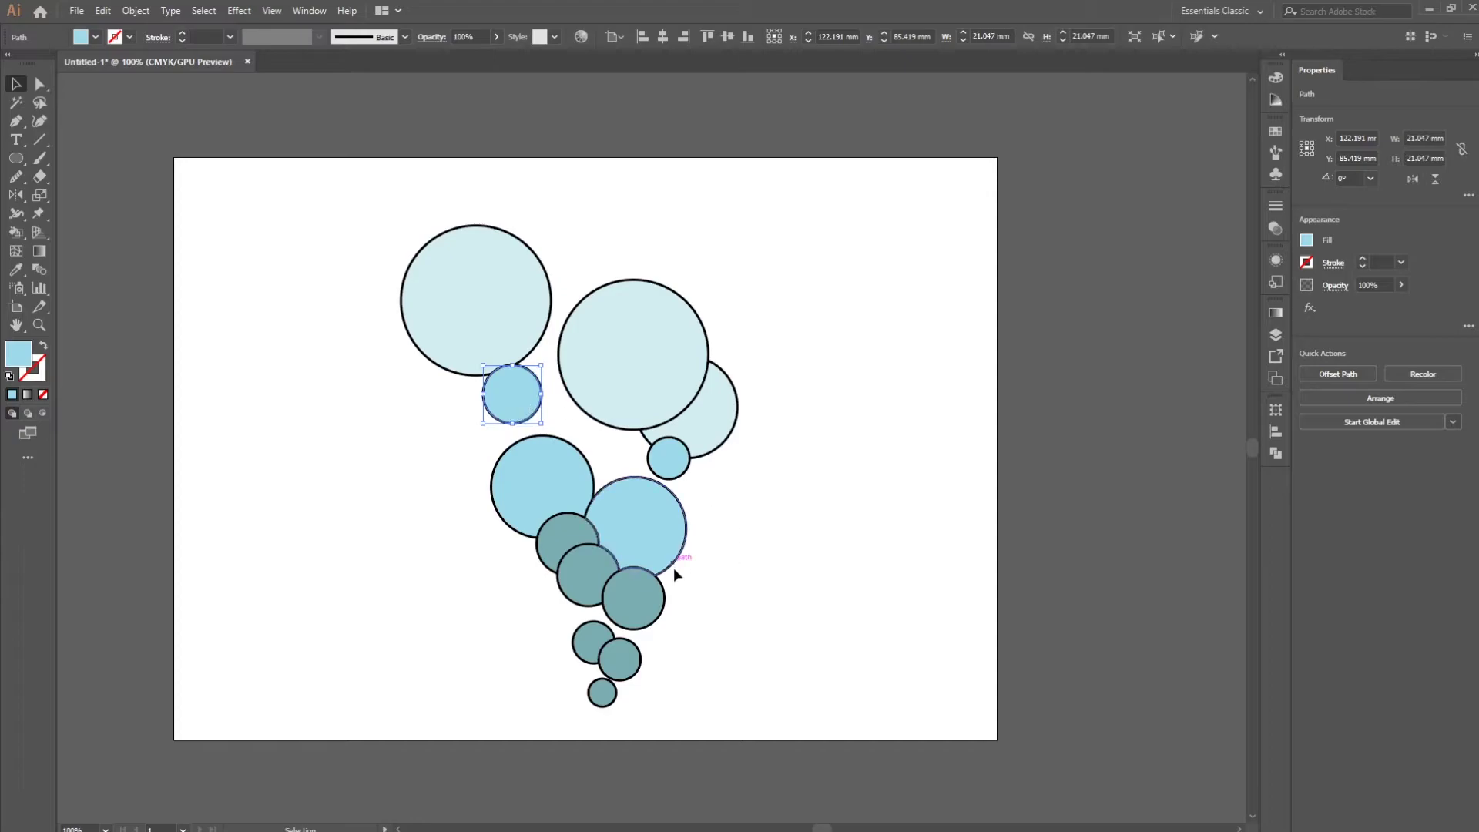
pyautogui.moveTo(588, 574); pyautogui.dragTo(323, 633)
pyautogui.click(436, 645)
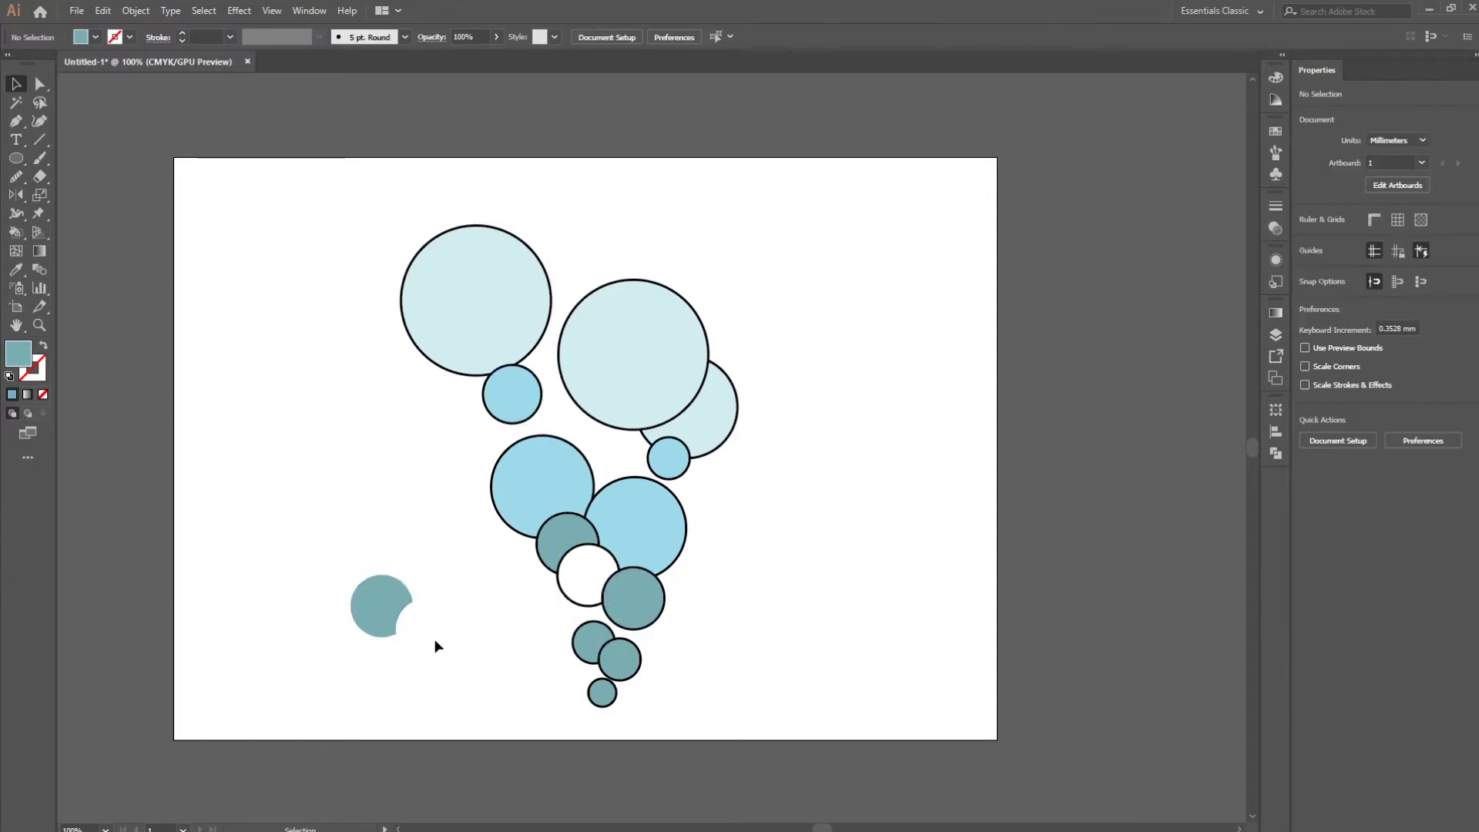
pyautogui.click(389, 614)
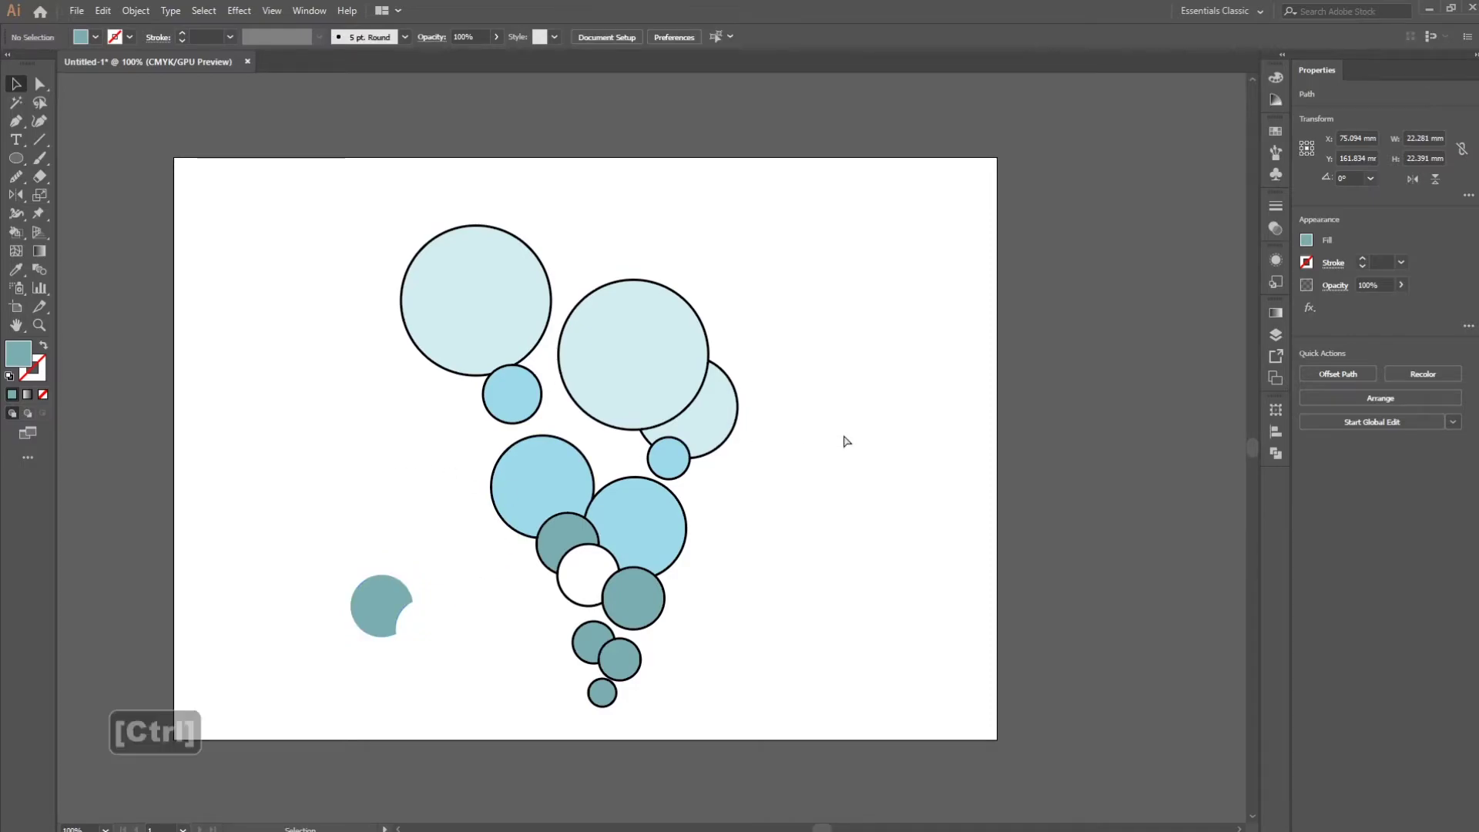
pyautogui.hotkey('ctrl', 'z')
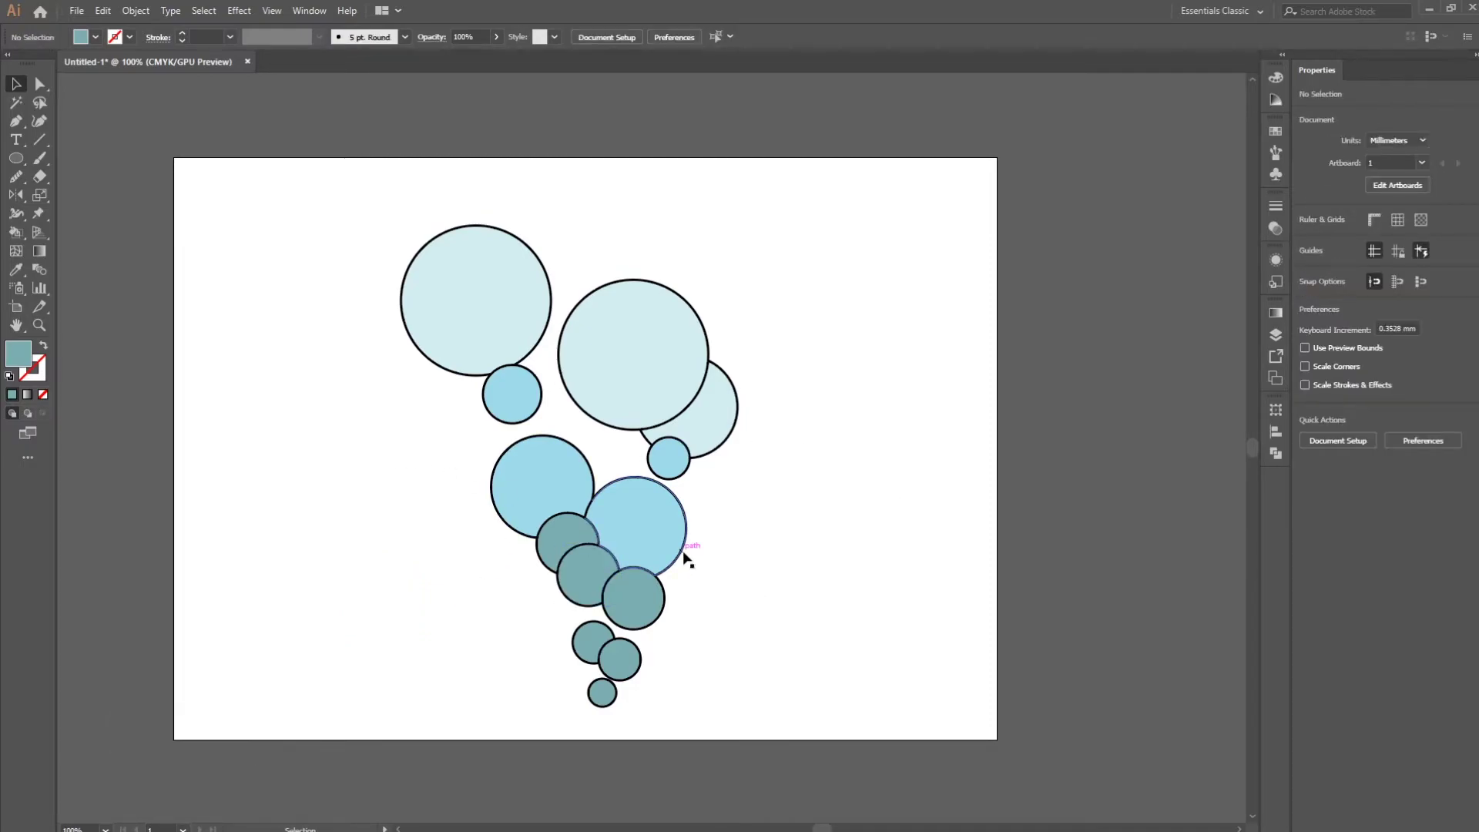
# Set the stroke of all the circles to None
pyautogui.click(682, 549)
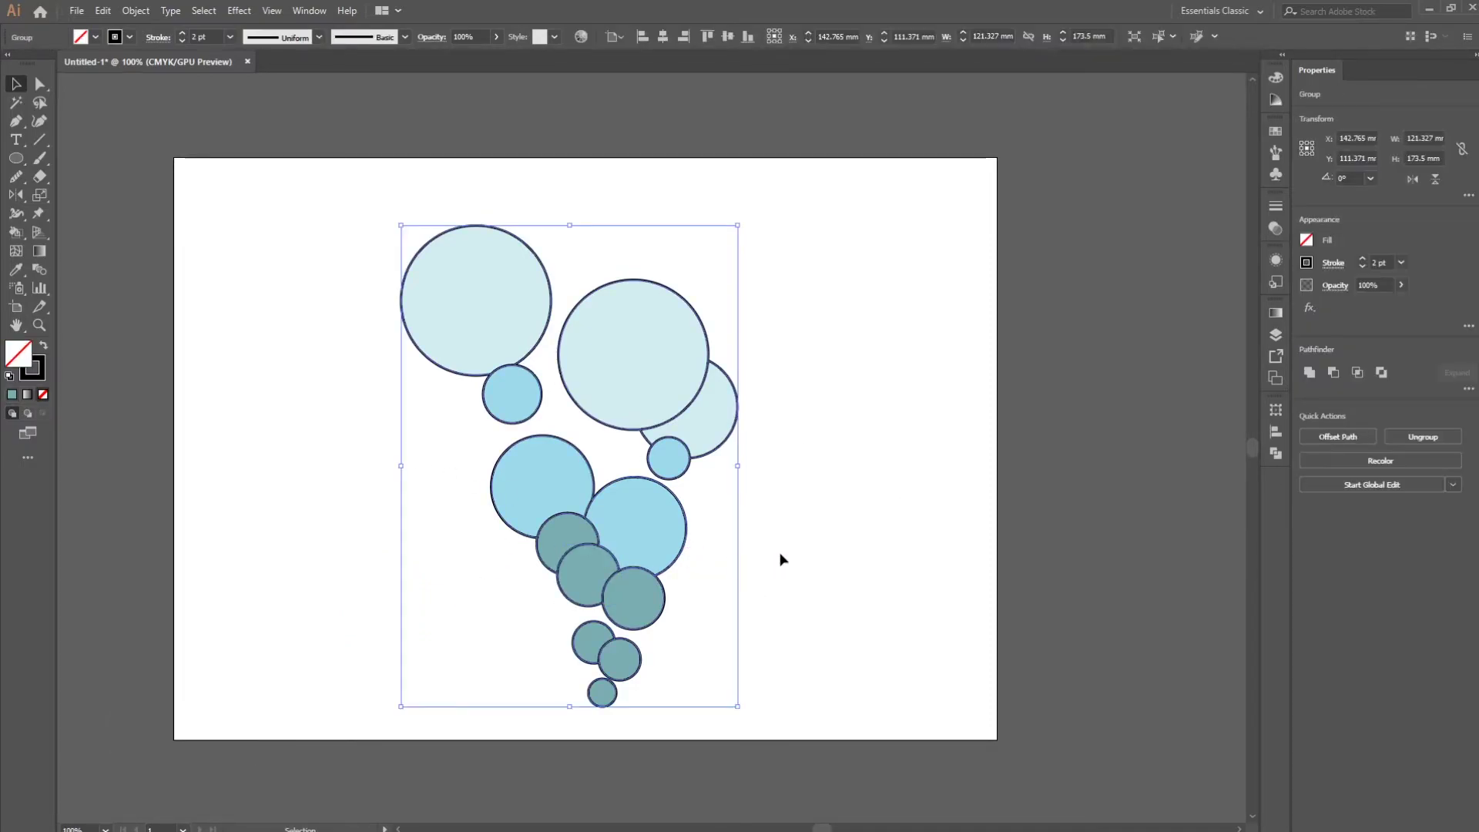
pyautogui.click(42, 396)
pyautogui.click(896, 321)
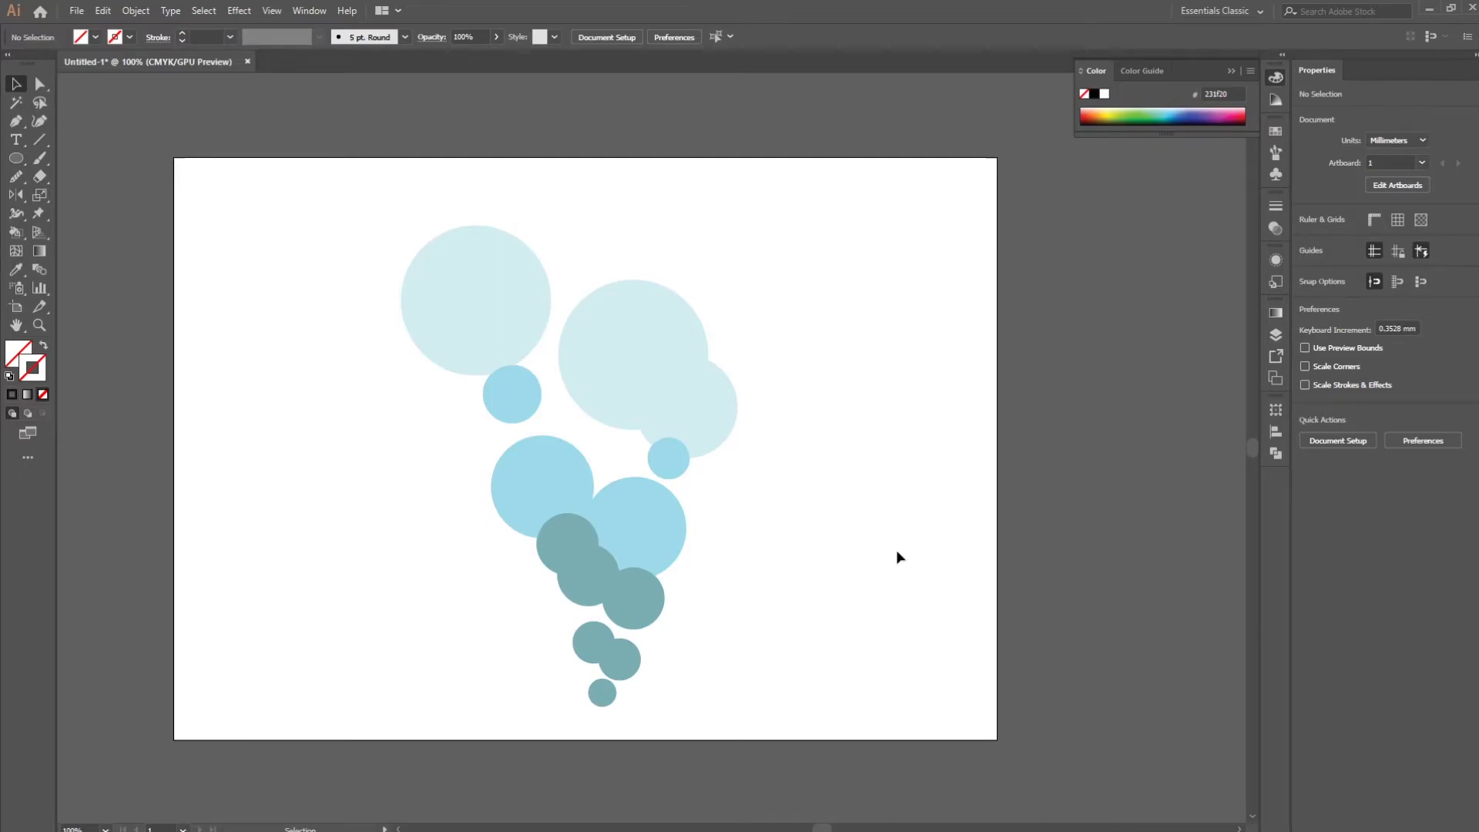
# Restore the circle outlines and reduce their stroke weight to 0.75 pt
pyautogui.hotkey('ctrl', 'z')
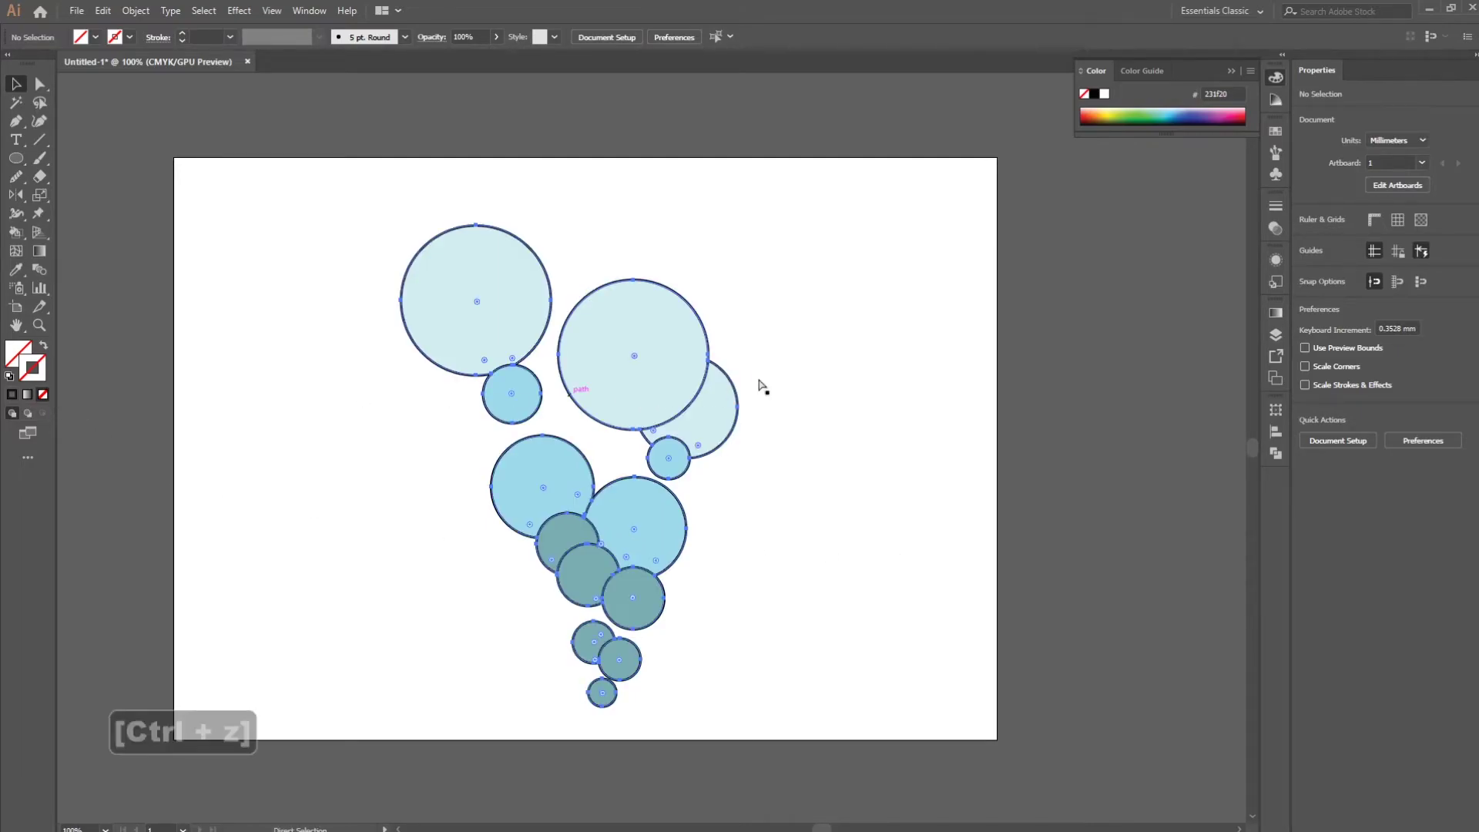
pyautogui.click(229, 37)
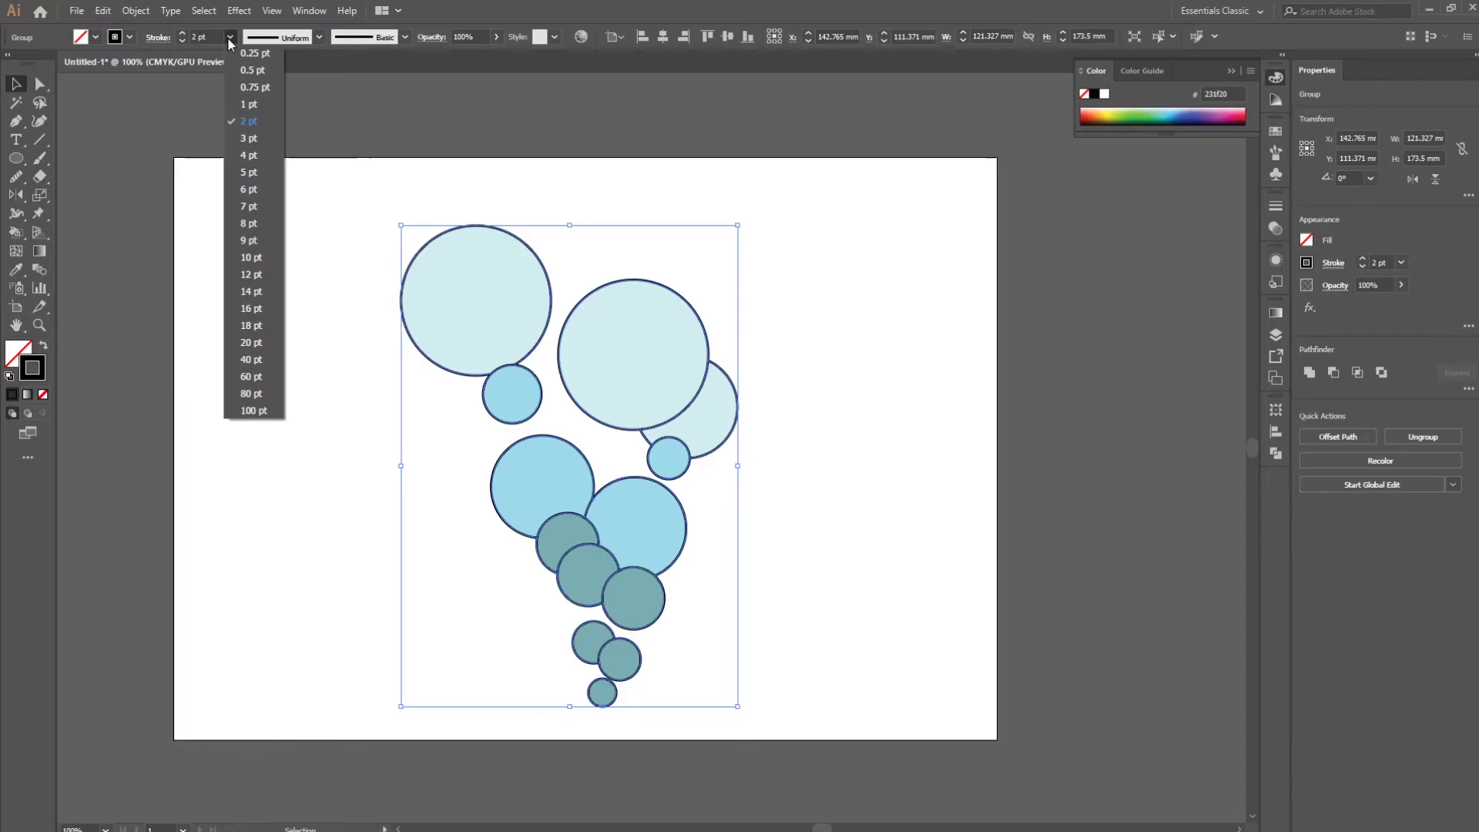
pyautogui.click(254, 105)
# Draw a small circle inside the top-left circle with the Ellipse tool
pyautogui.click(955, 348)
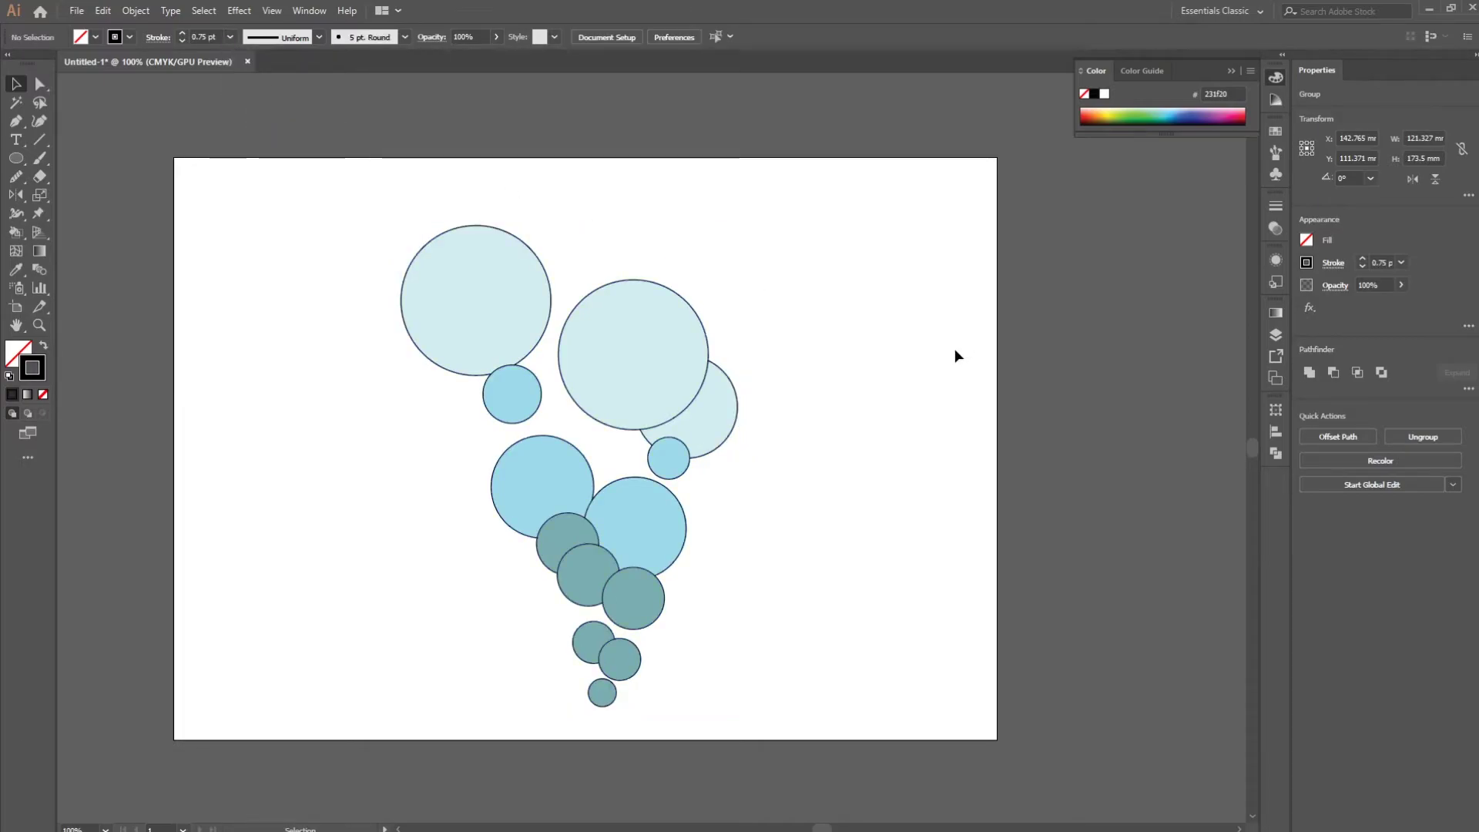
pyautogui.moveTo(16, 158); pyautogui.dragTo(77, 196)
pyautogui.moveTo(435, 253); pyautogui.dragTo(460, 278)
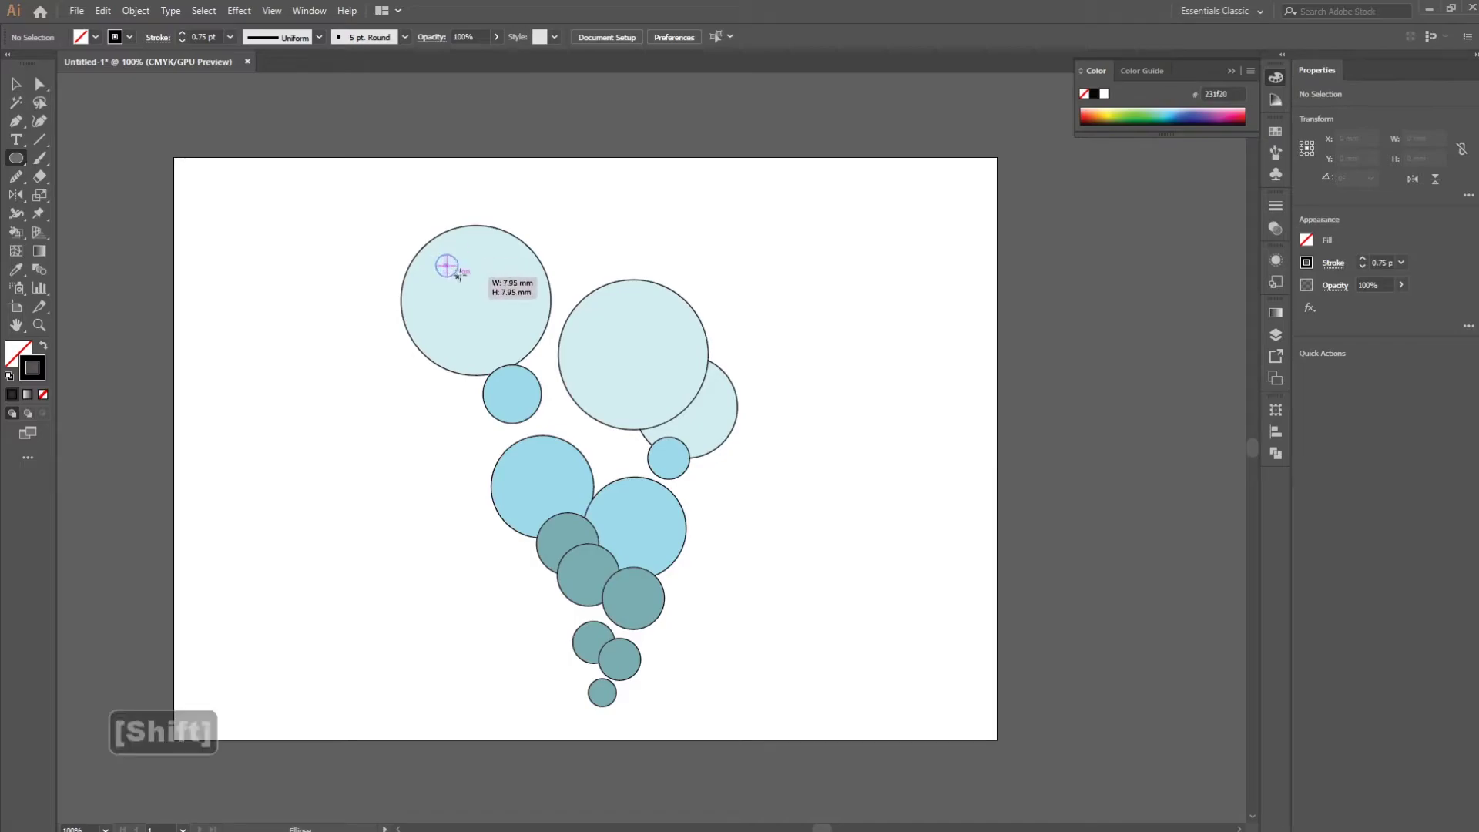
# Make the small circle a white #ffffff highlight and copy it onto another bubble
pyautogui.press('v')
pyautogui.click(44, 345)
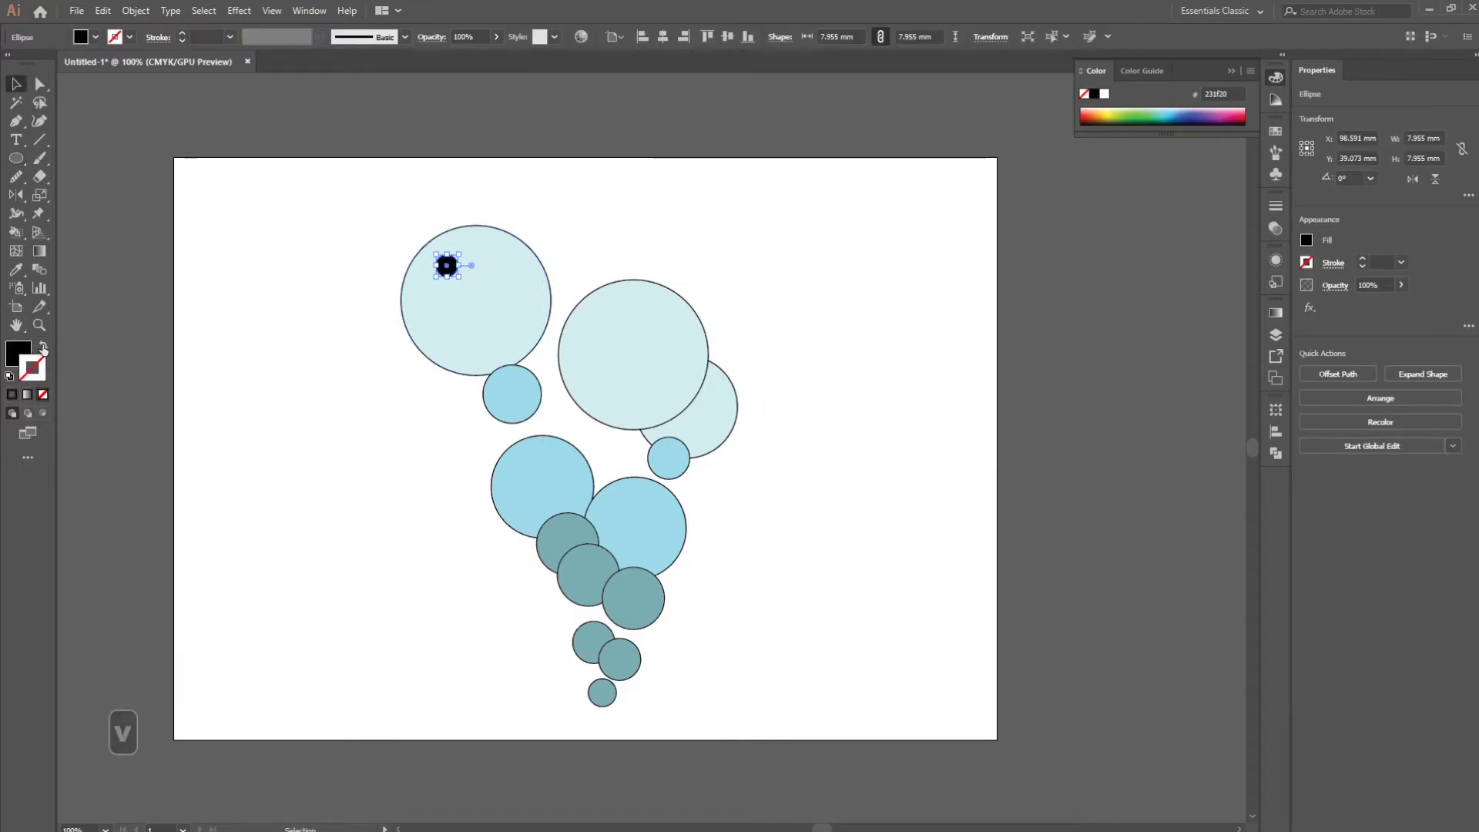
pyautogui.doubleClick(18, 354)
pyautogui.write('ffffff')
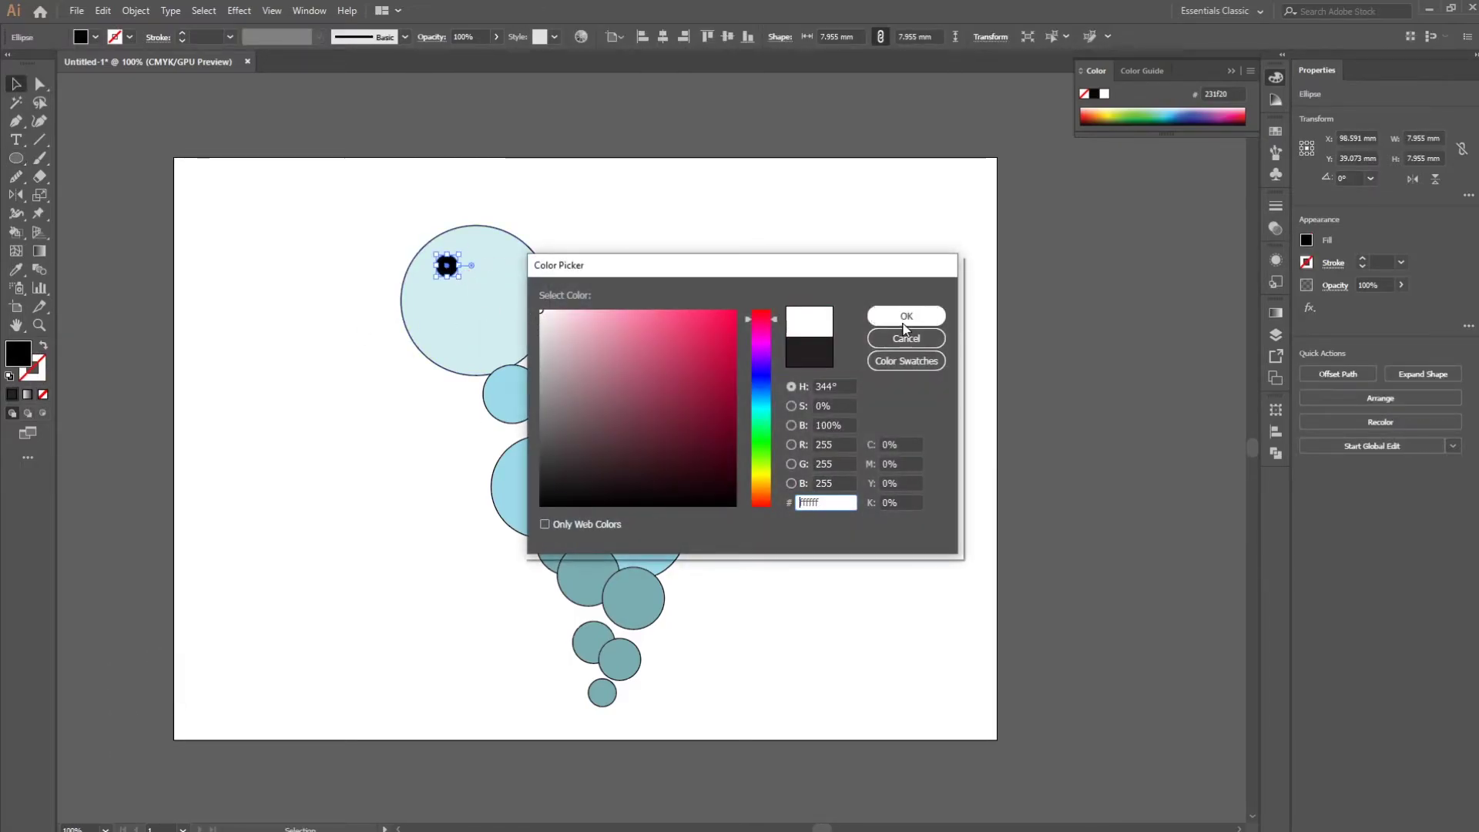
pyautogui.click(906, 316)
pyautogui.click(983, 218)
pyautogui.moveTo(460, 266); pyautogui.dragTo(505, 383)
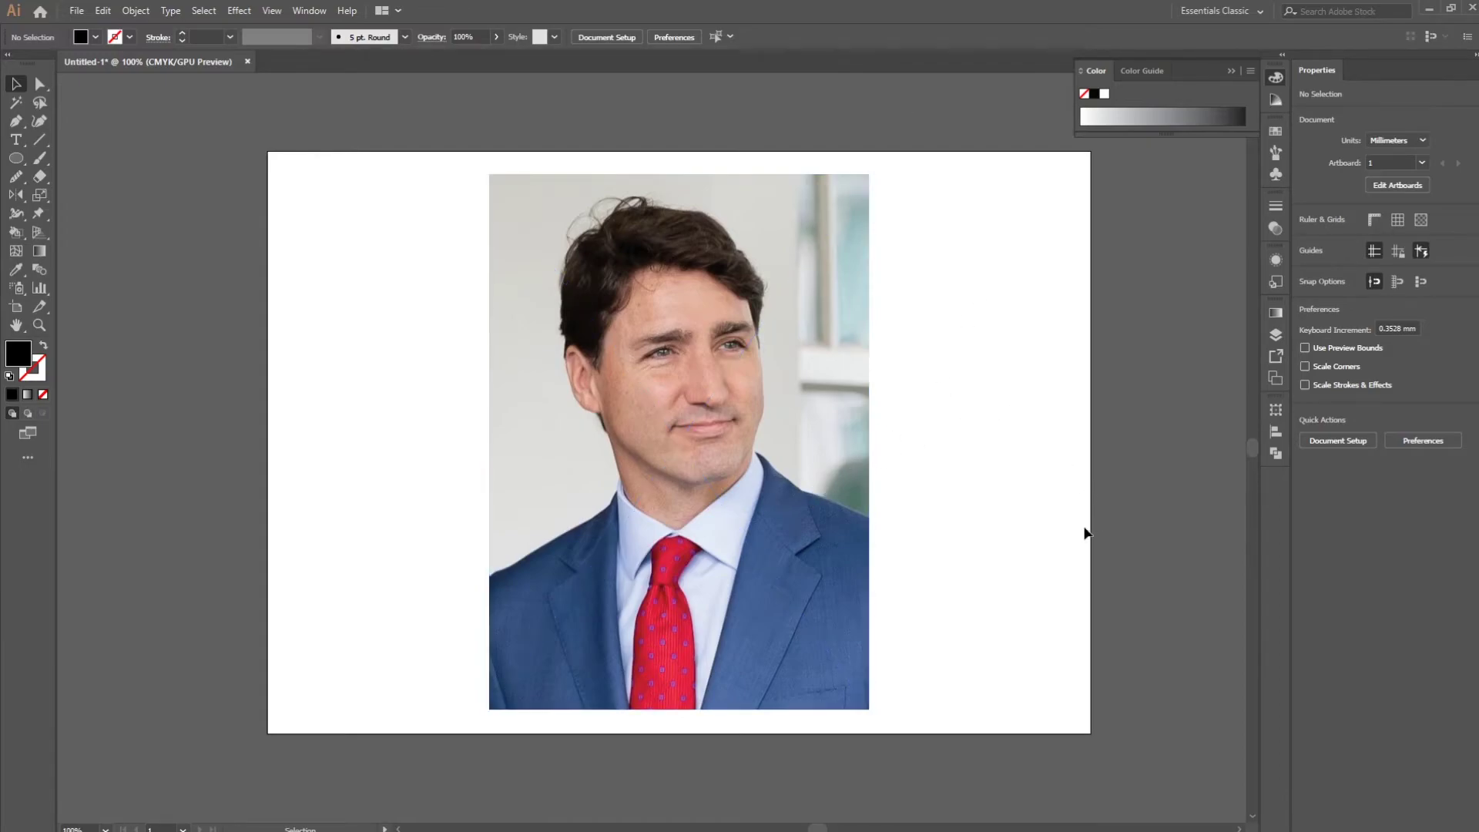
pyautogui.click(593, 183)
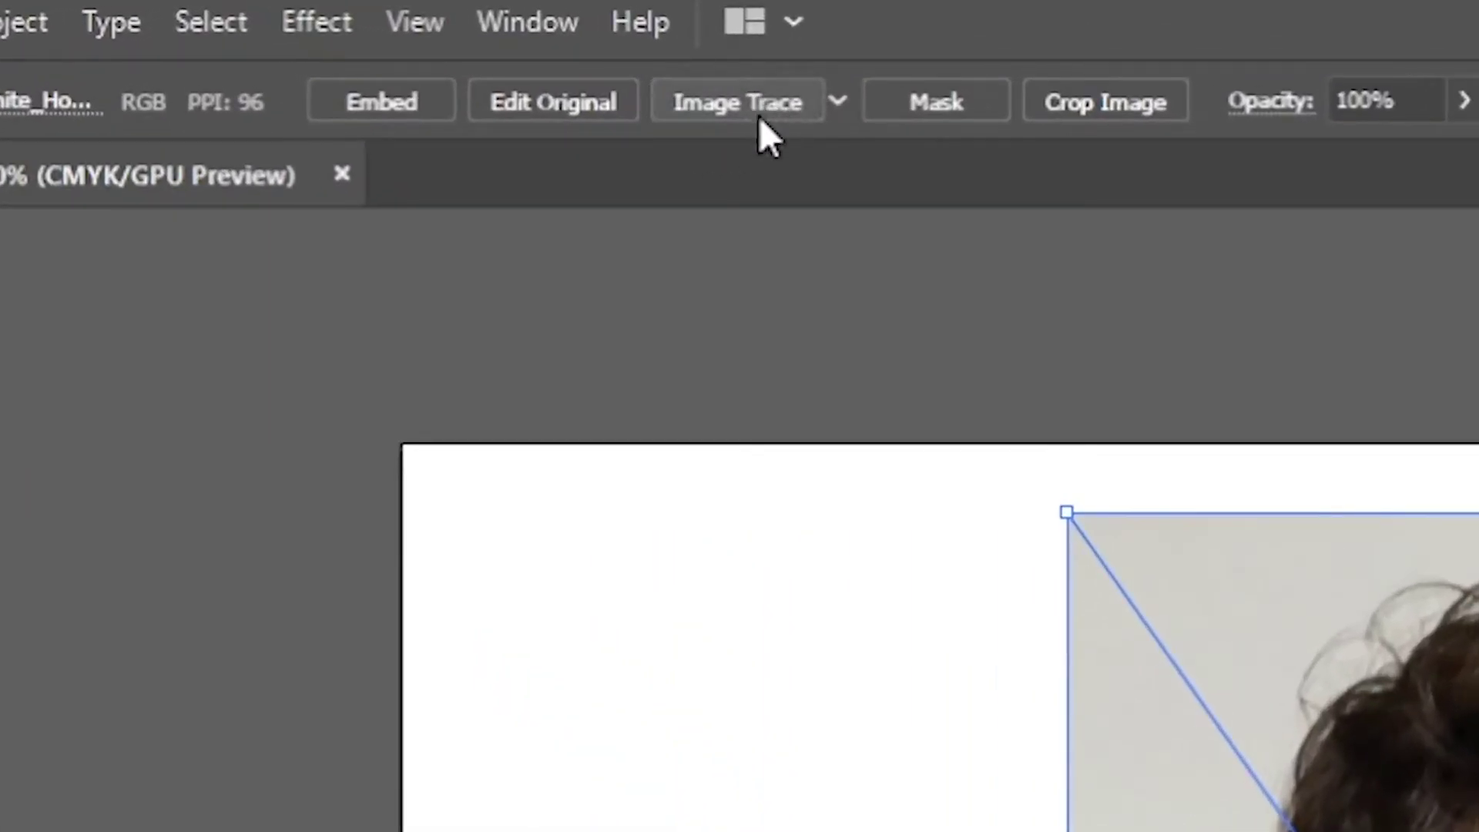
pyautogui.click(838, 103)
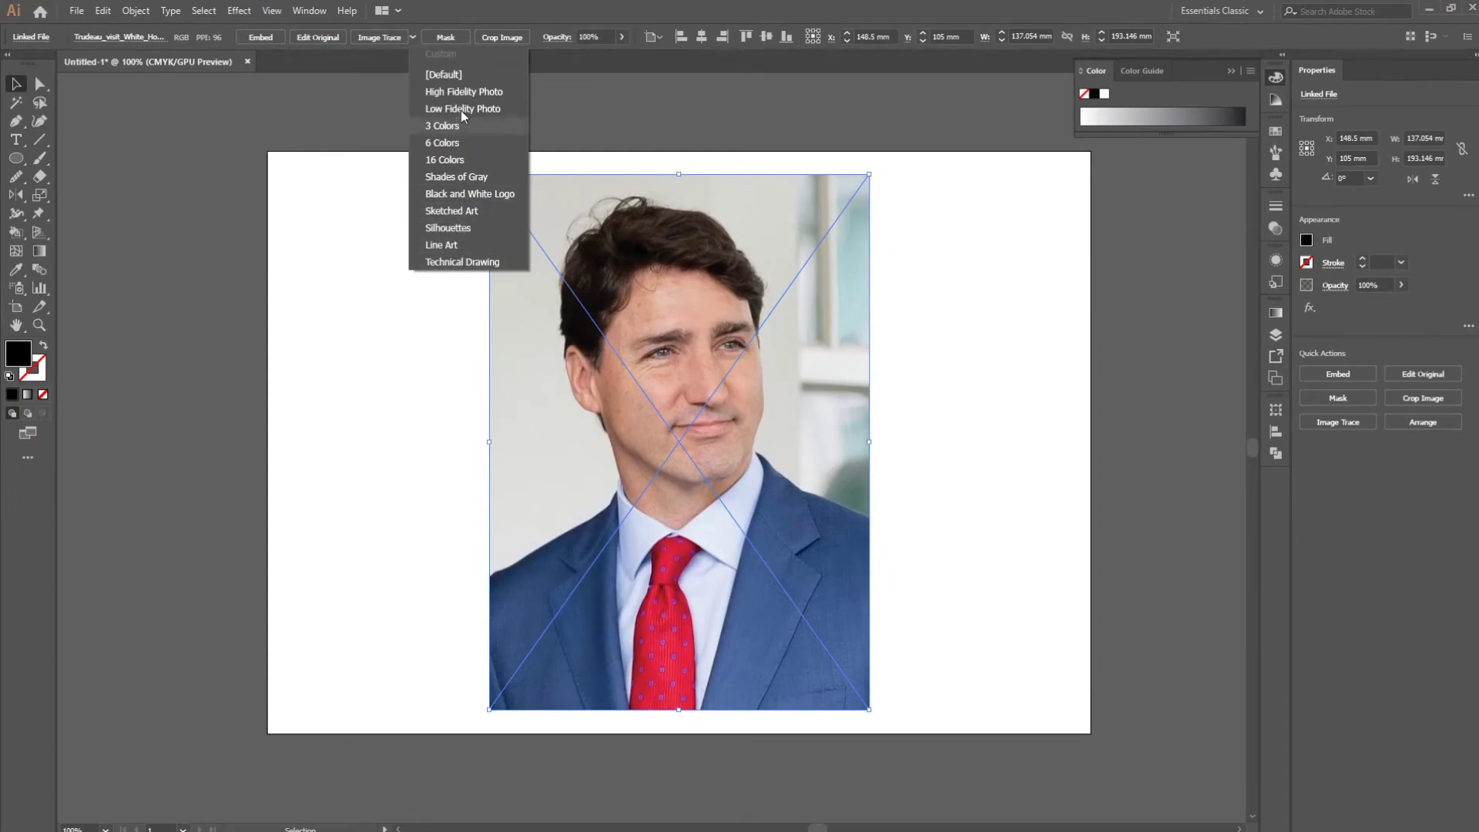
pyautogui.click(468, 91)
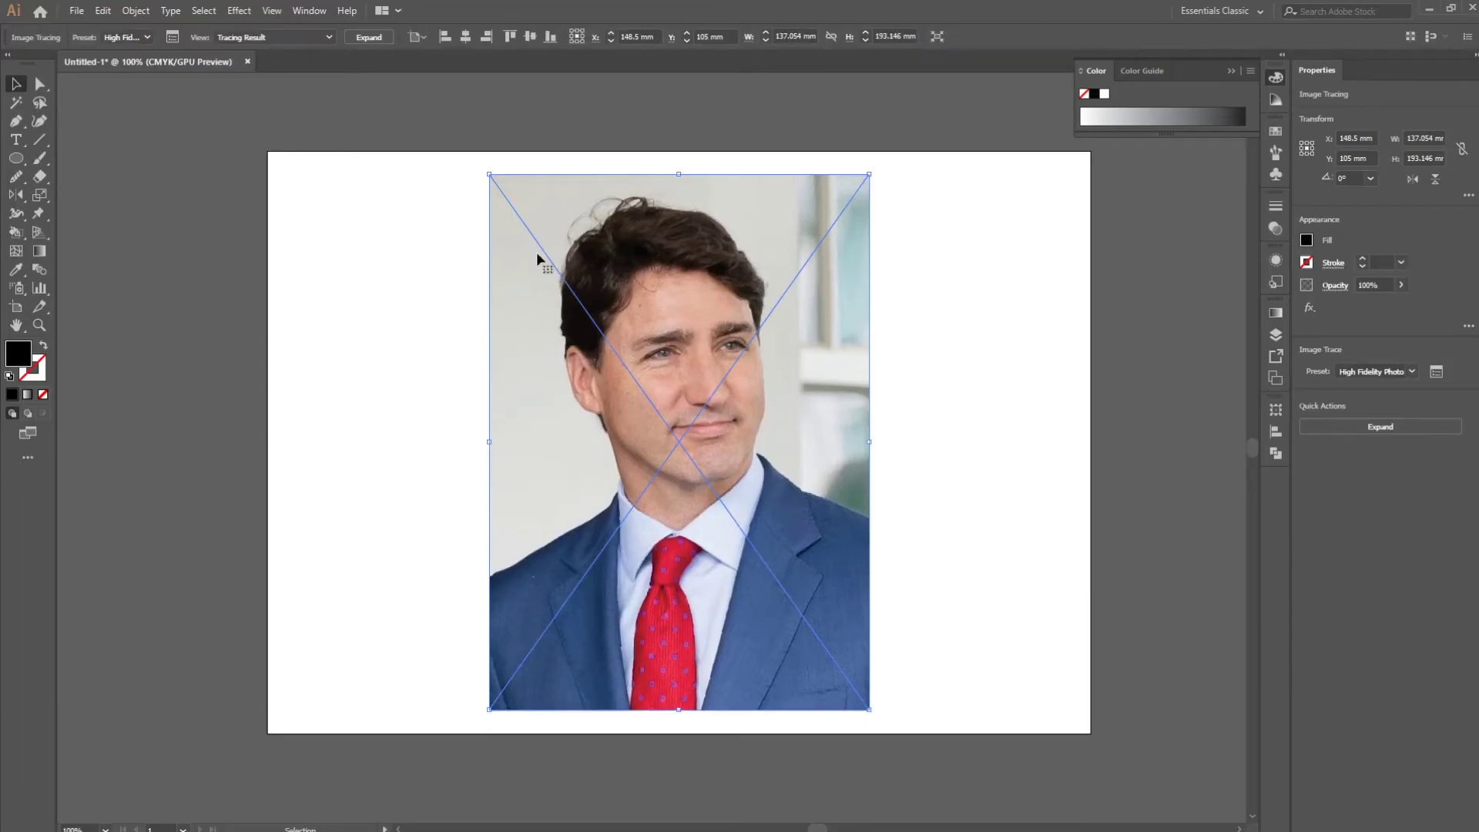
pyautogui.click(938, 255)
pyautogui.scroll(4, 745, 355)
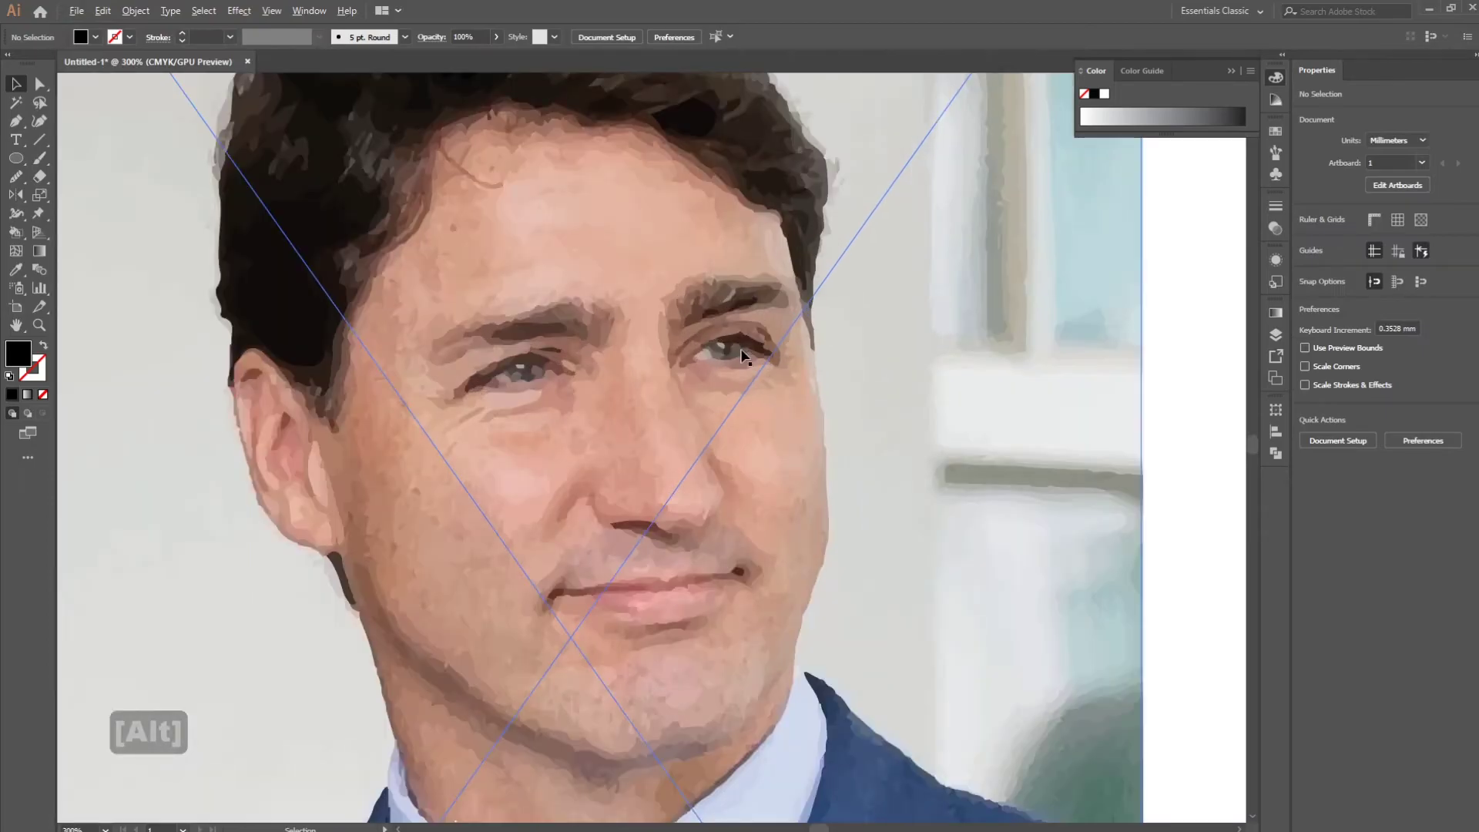
pyautogui.scroll(5, 554, 343)
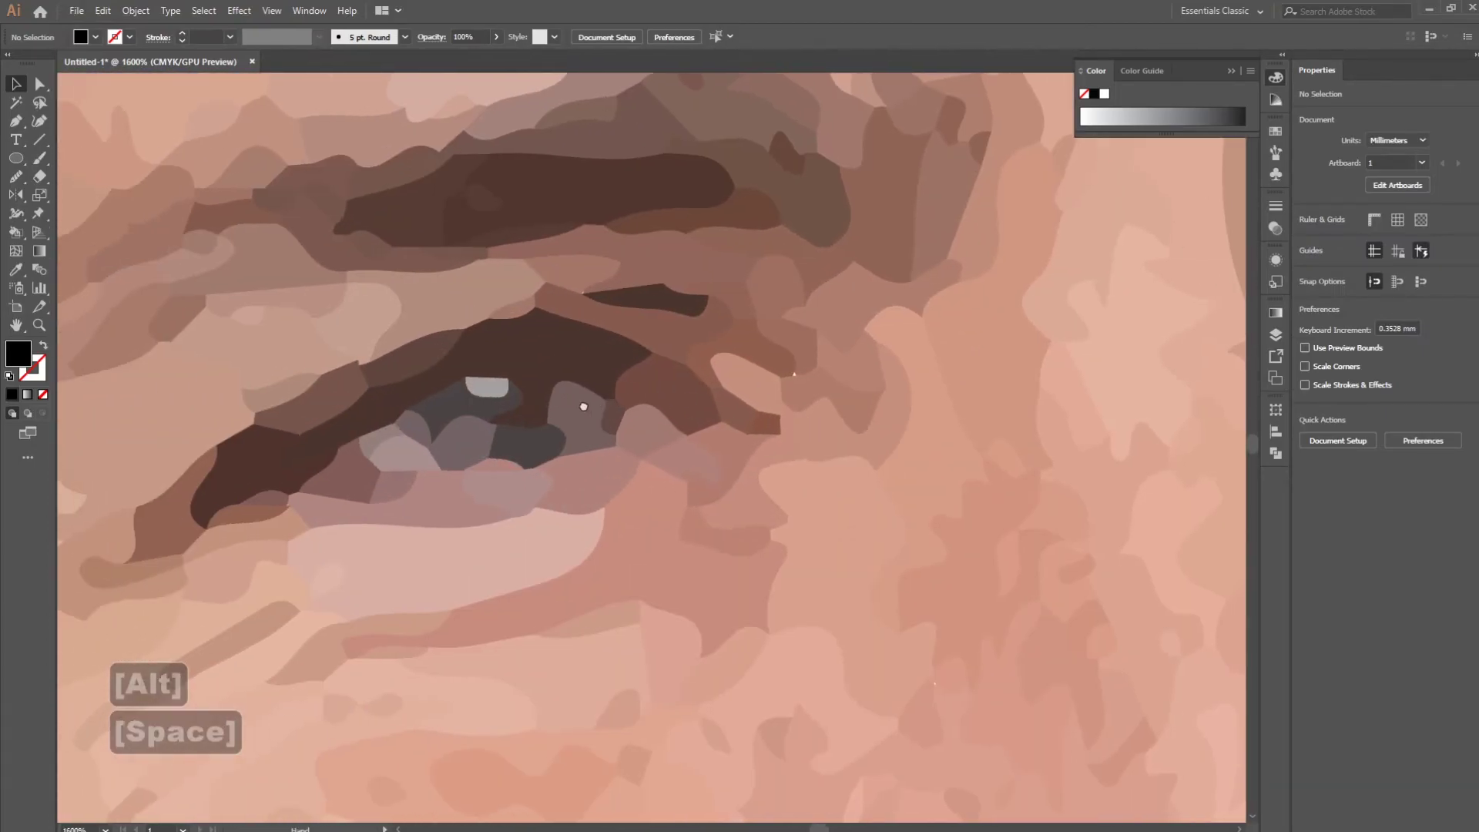
pyautogui.moveTo(693, 539); pyautogui.dragTo(647, 453)
pyautogui.scroll(-8, 601, 462)
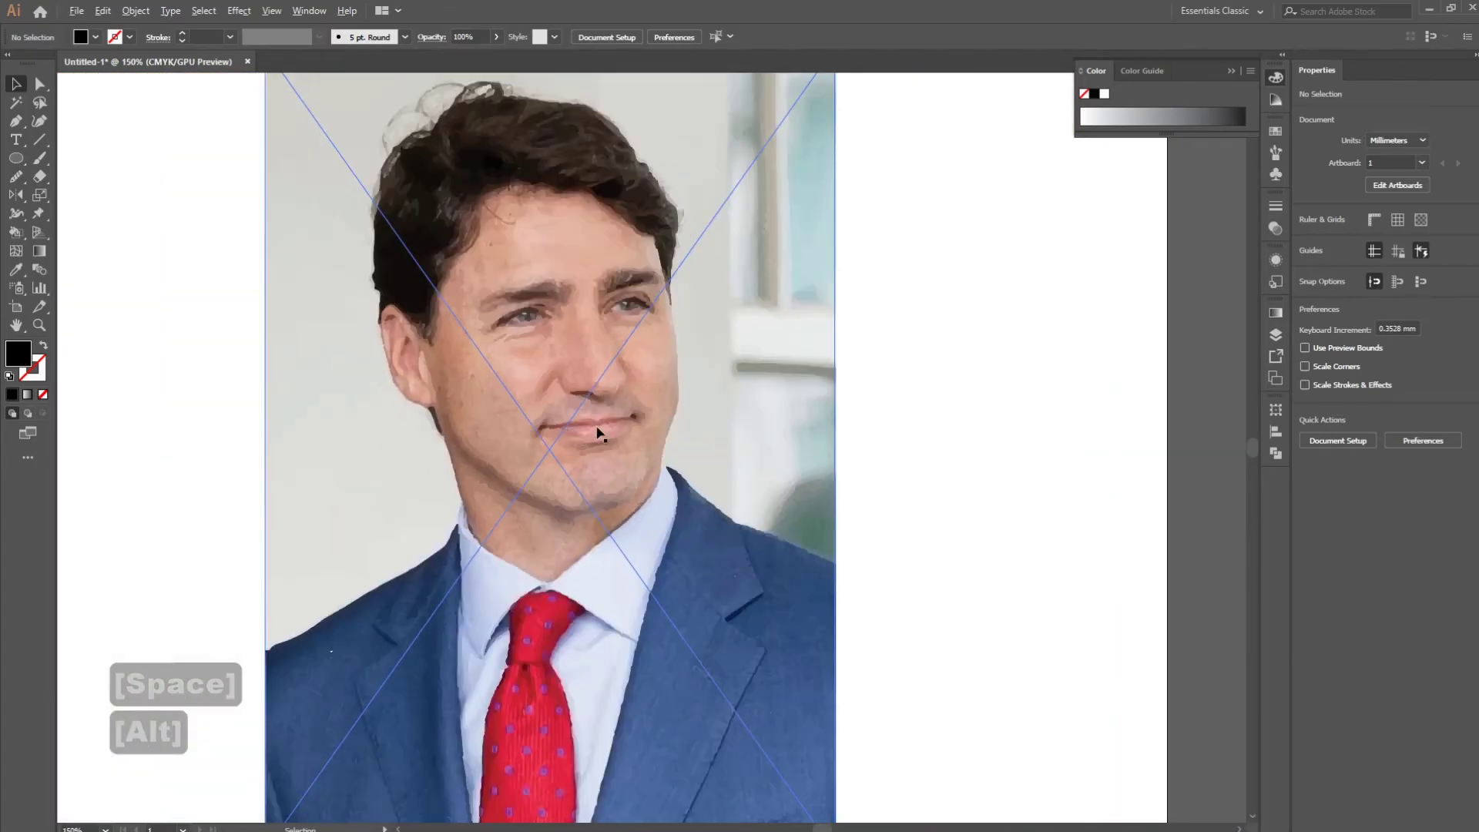
pyautogui.moveTo(567, 271); pyautogui.dragTo(632, 295)
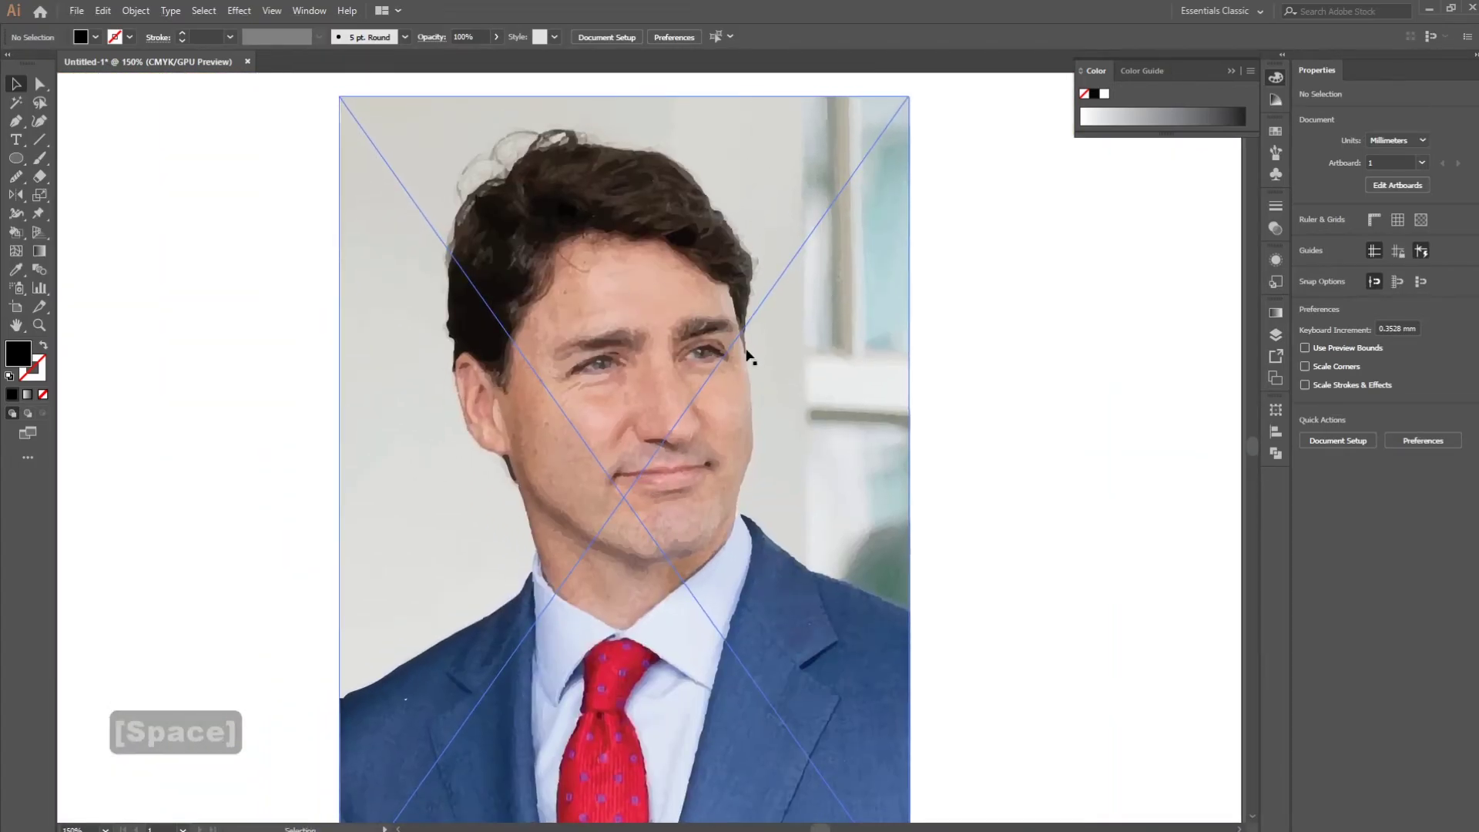
pyautogui.scroll(-1, 664, 358)
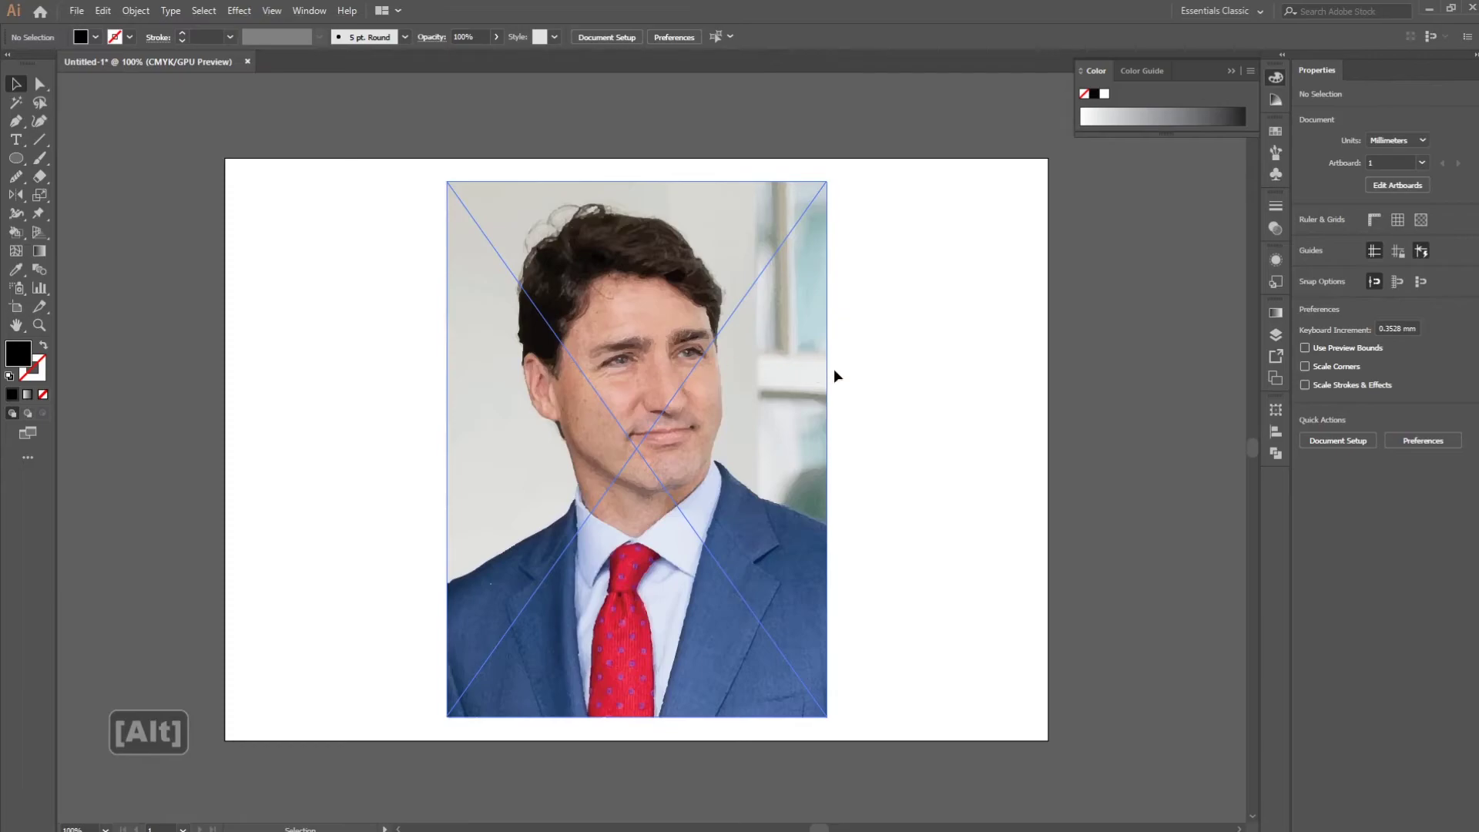
pyautogui.moveTo(832, 370); pyautogui.dragTo(825, 332)
pyautogui.hotkey('ctrl', 'z')
pyautogui.click(1004, 325)
# Try the 6 Colors Image Trace preset on the photo and undo the results
pyautogui.click(700, 396)
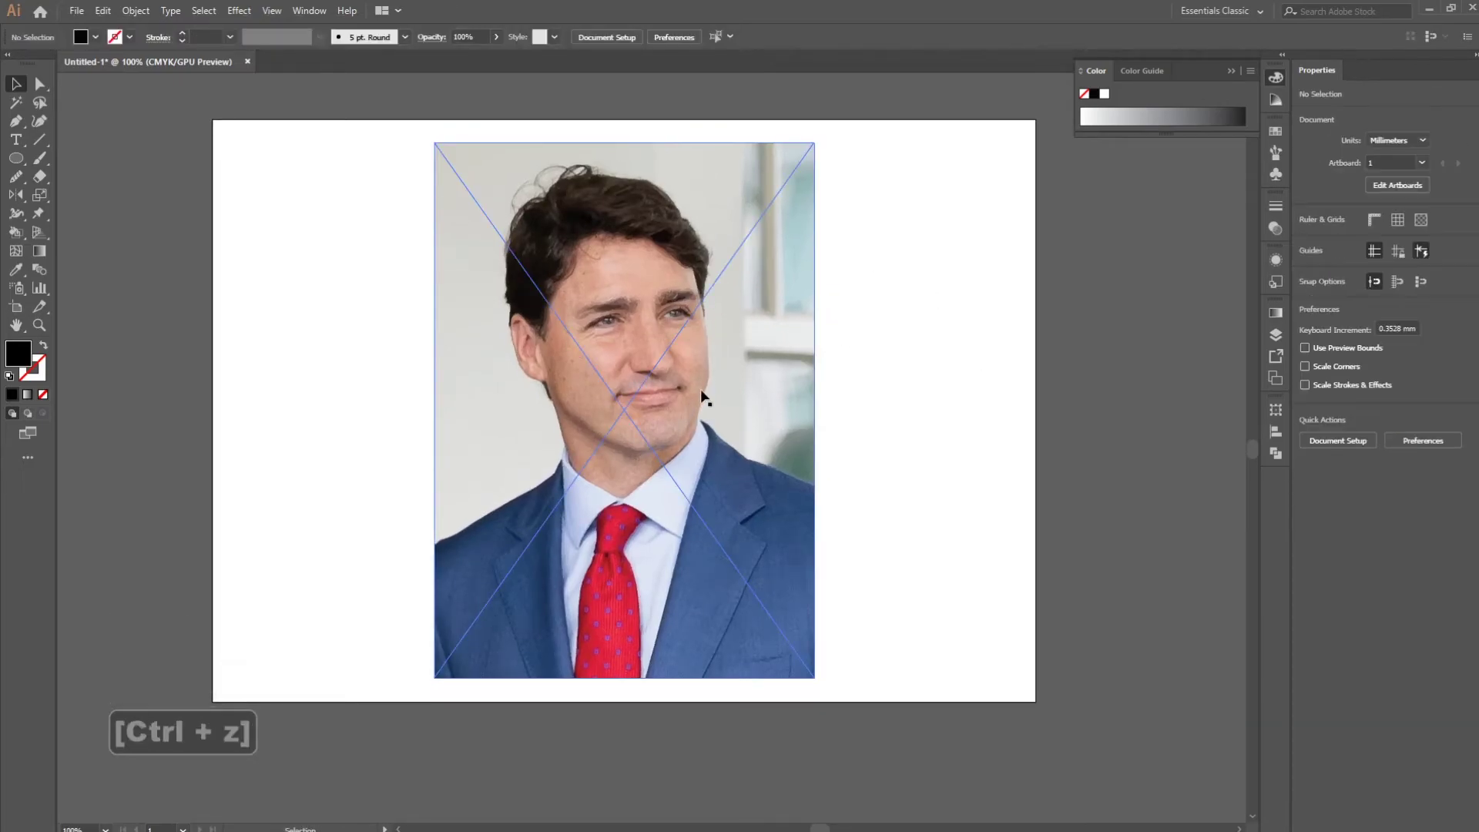
pyautogui.click(412, 41)
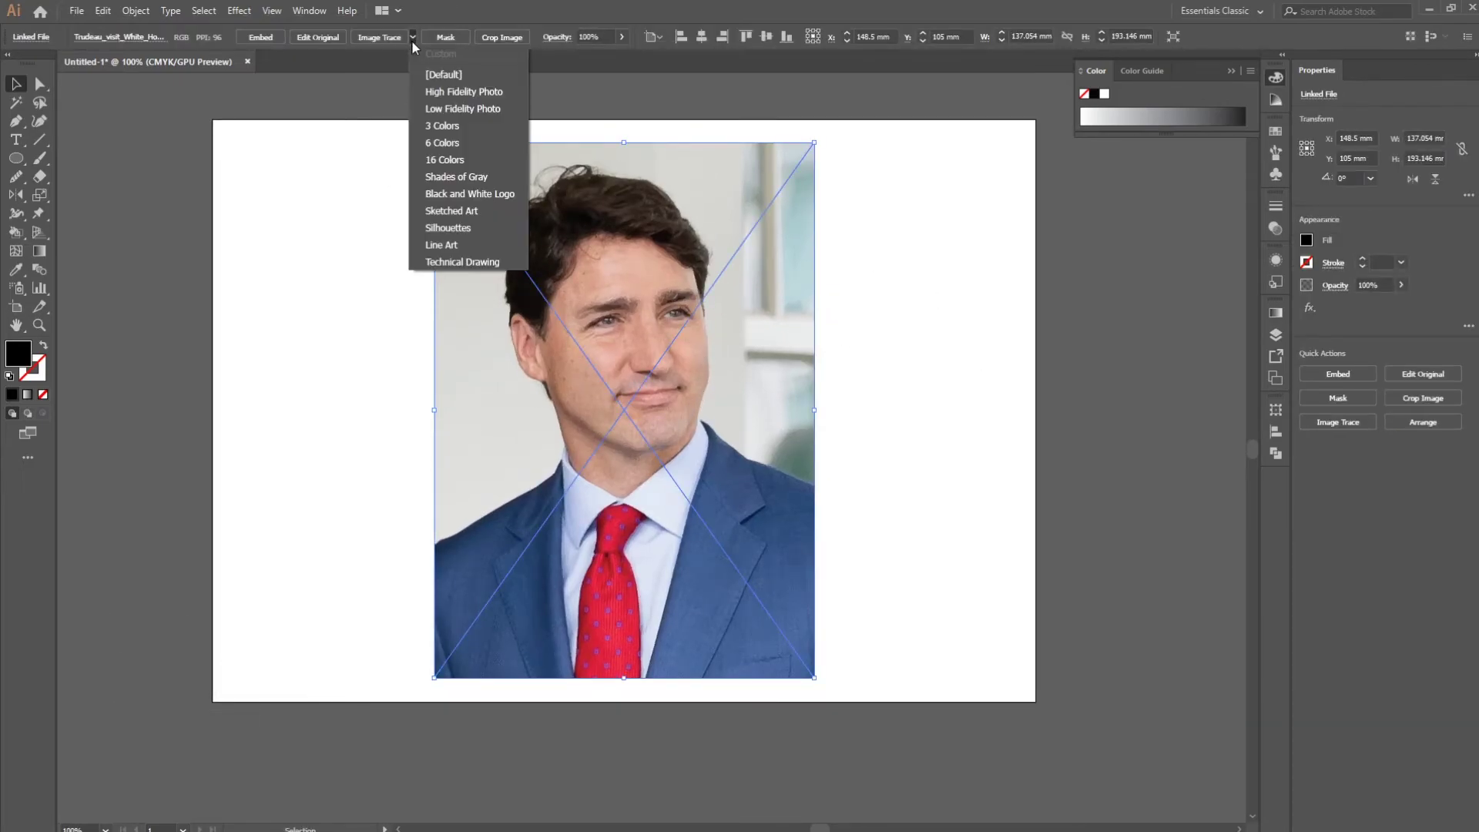
pyautogui.click(484, 144)
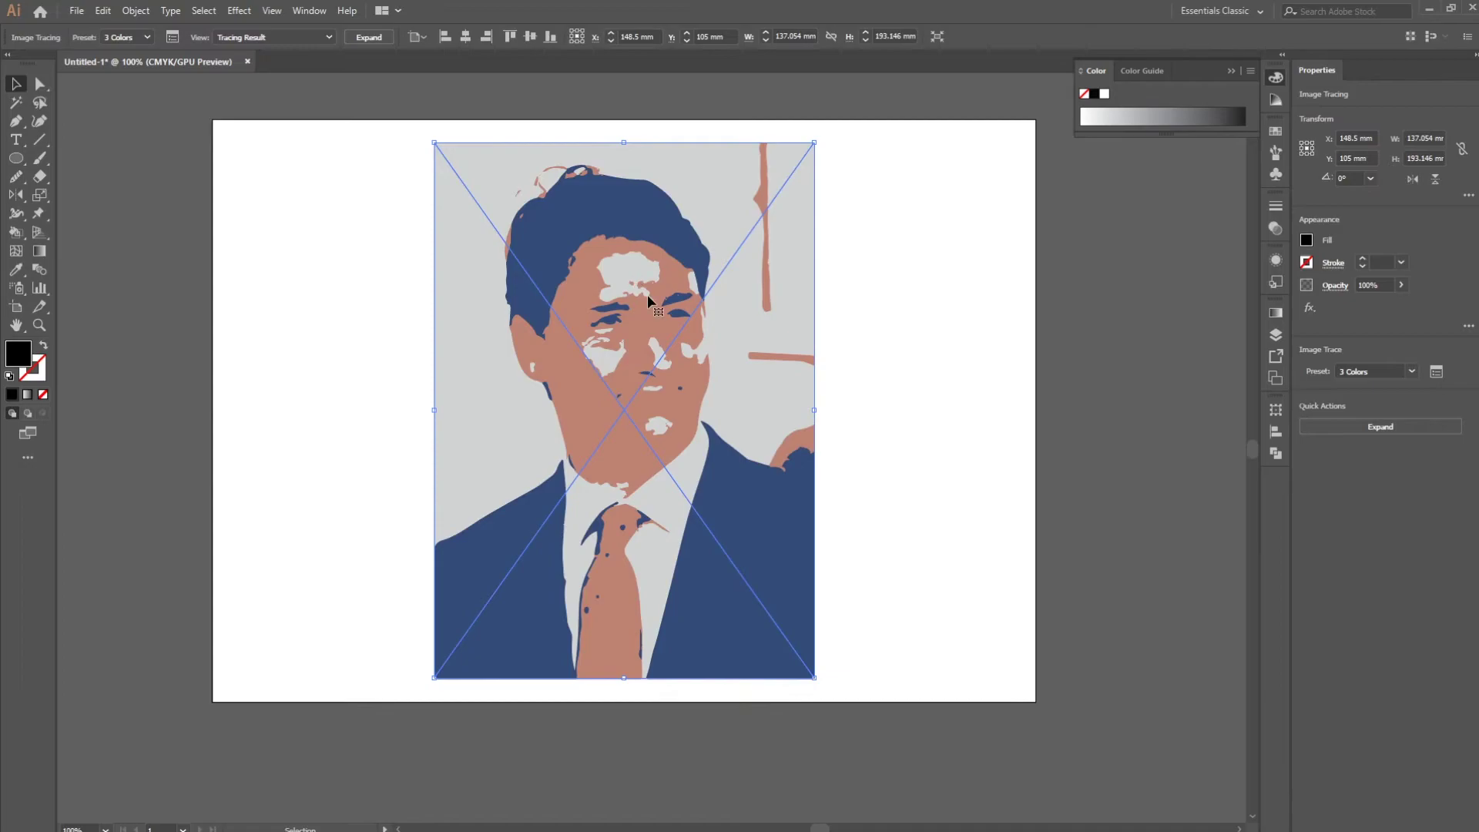
pyautogui.hotkey('ctrl', 'z')
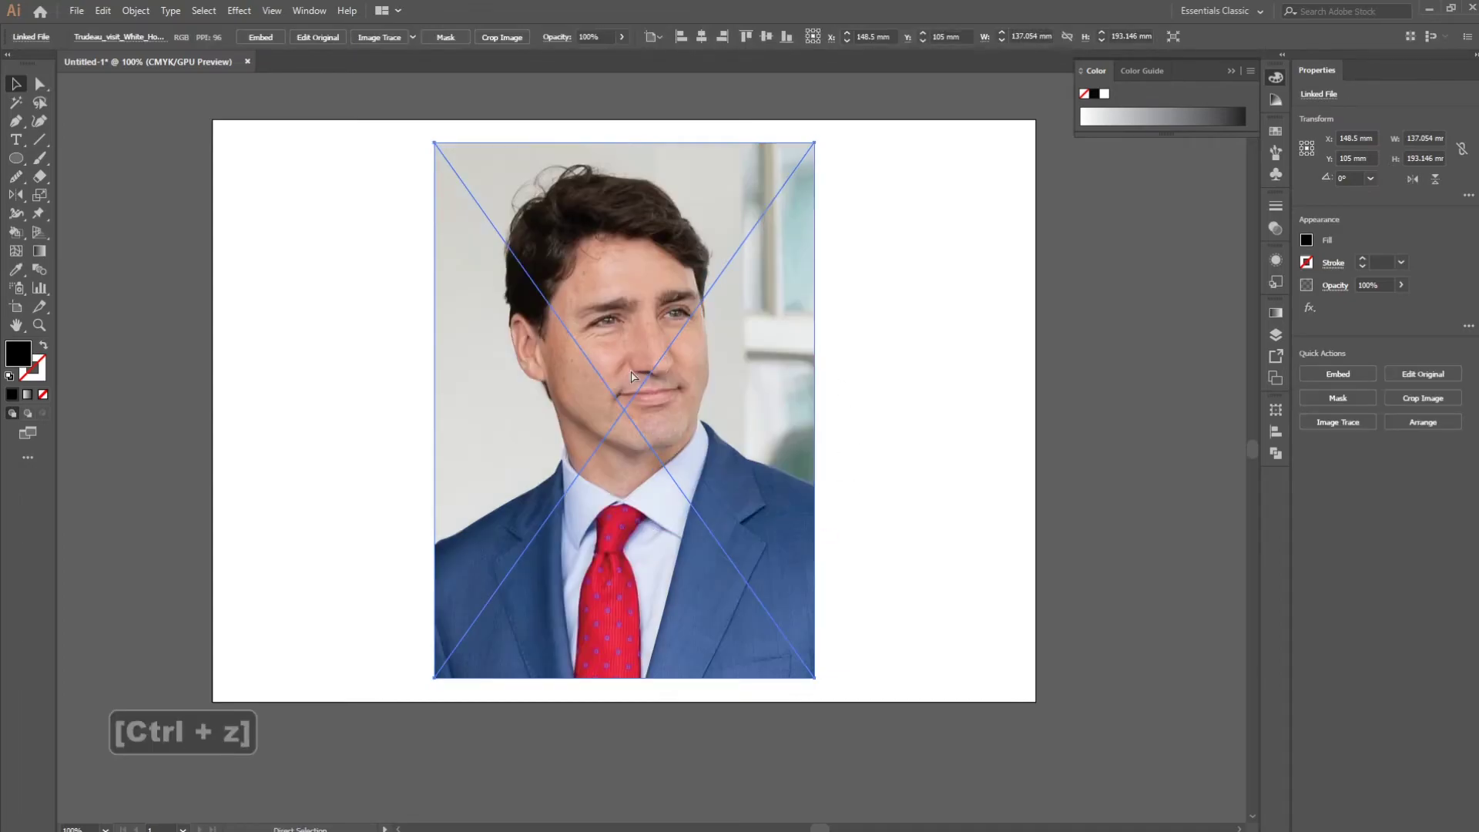
pyautogui.click(412, 38)
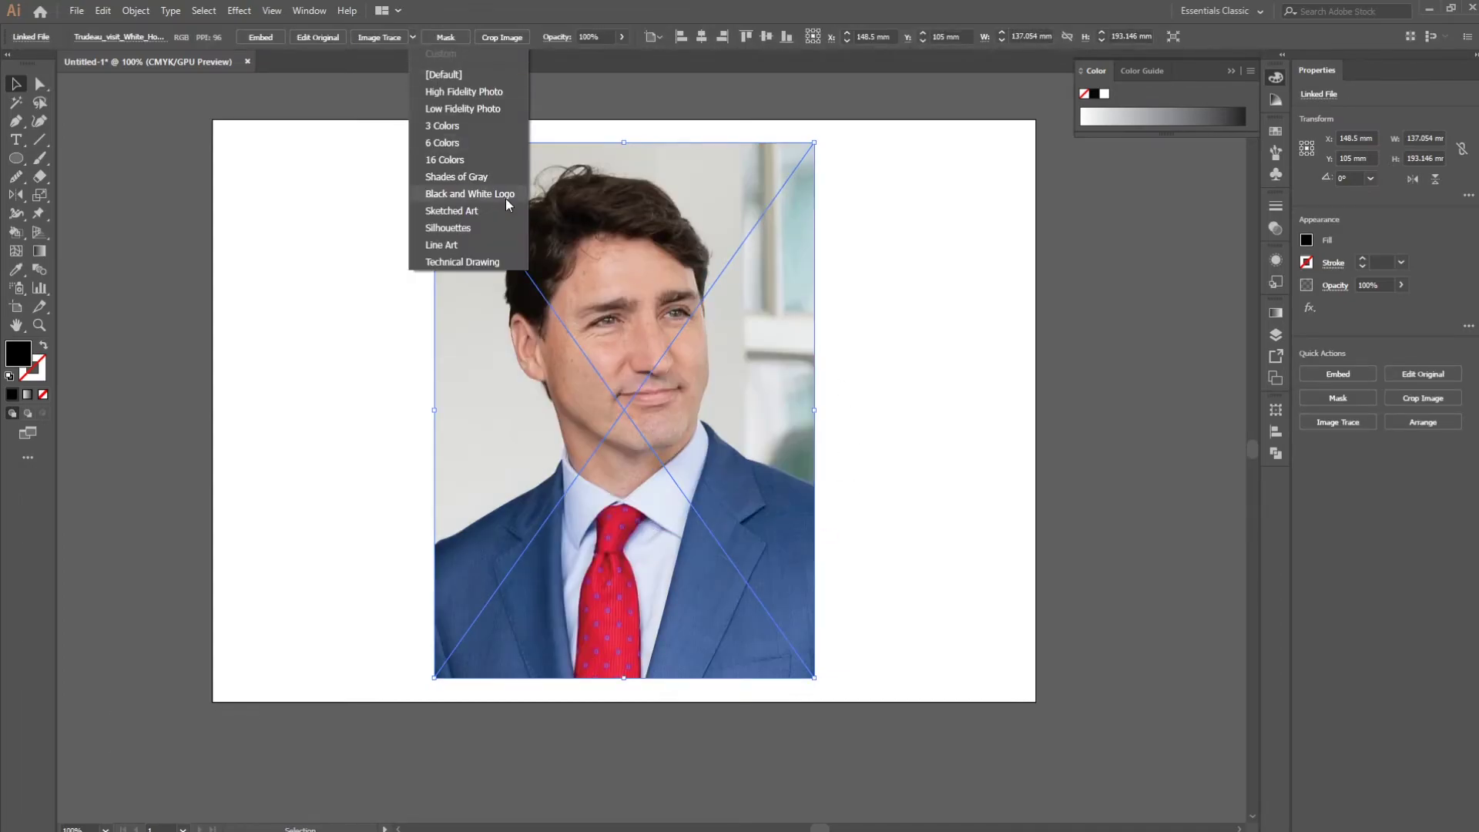
pyautogui.click(478, 143)
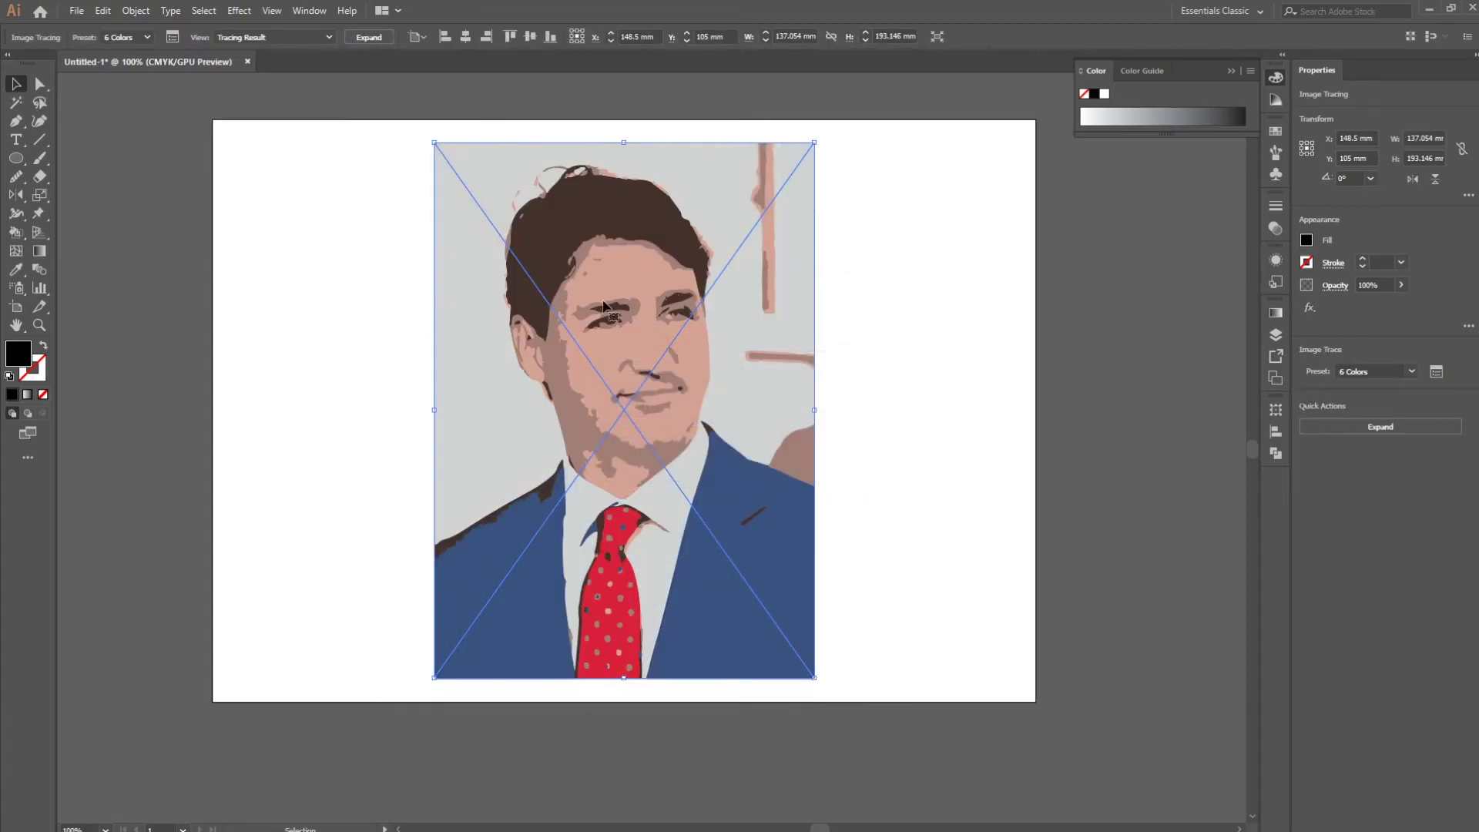
pyautogui.hotkey('ctrl', 'z')
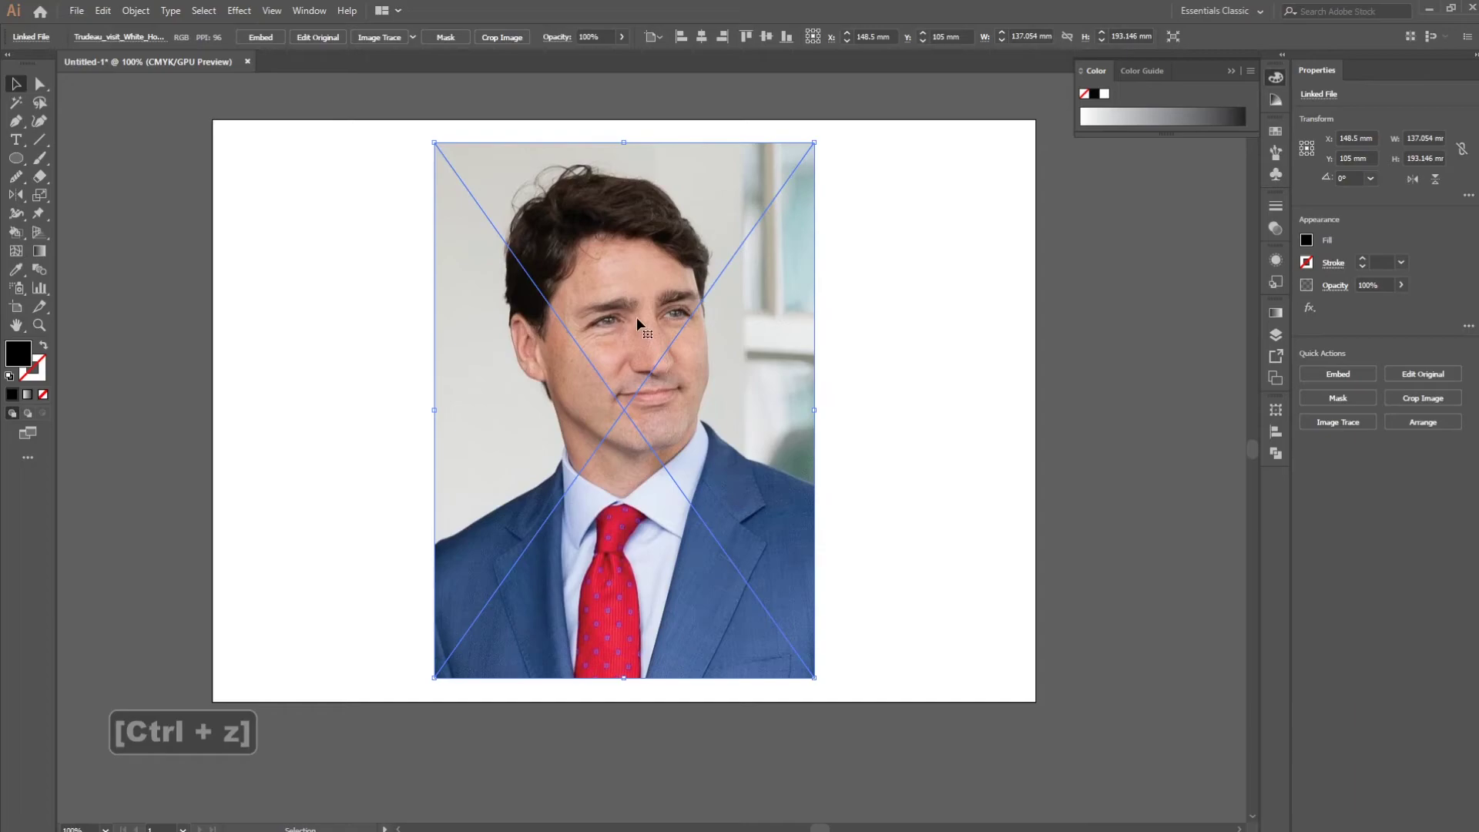
# Trace the photo with the Black and White Logo preset and expand it
pyautogui.click(413, 37)
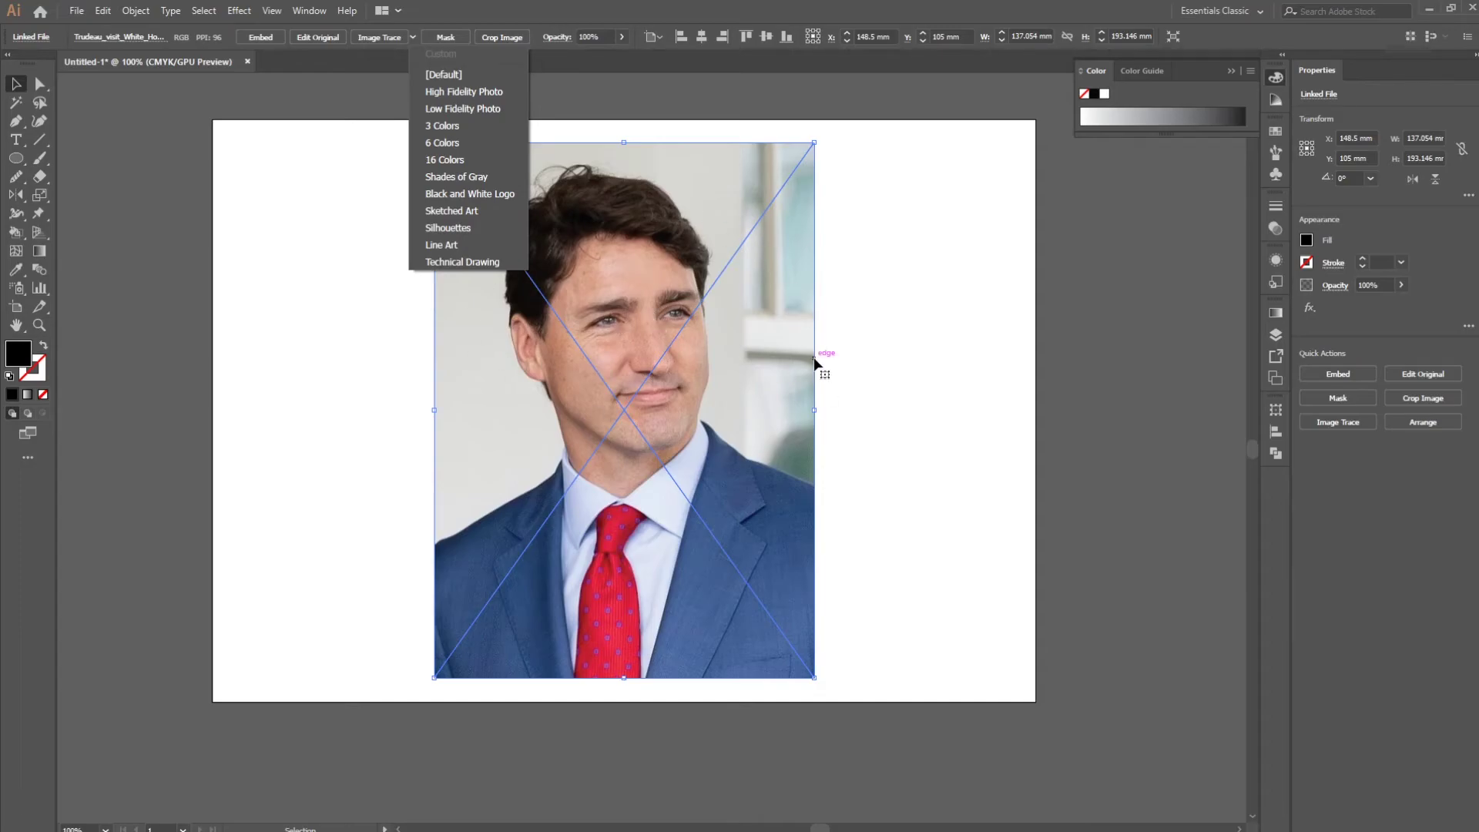
pyautogui.click(493, 195)
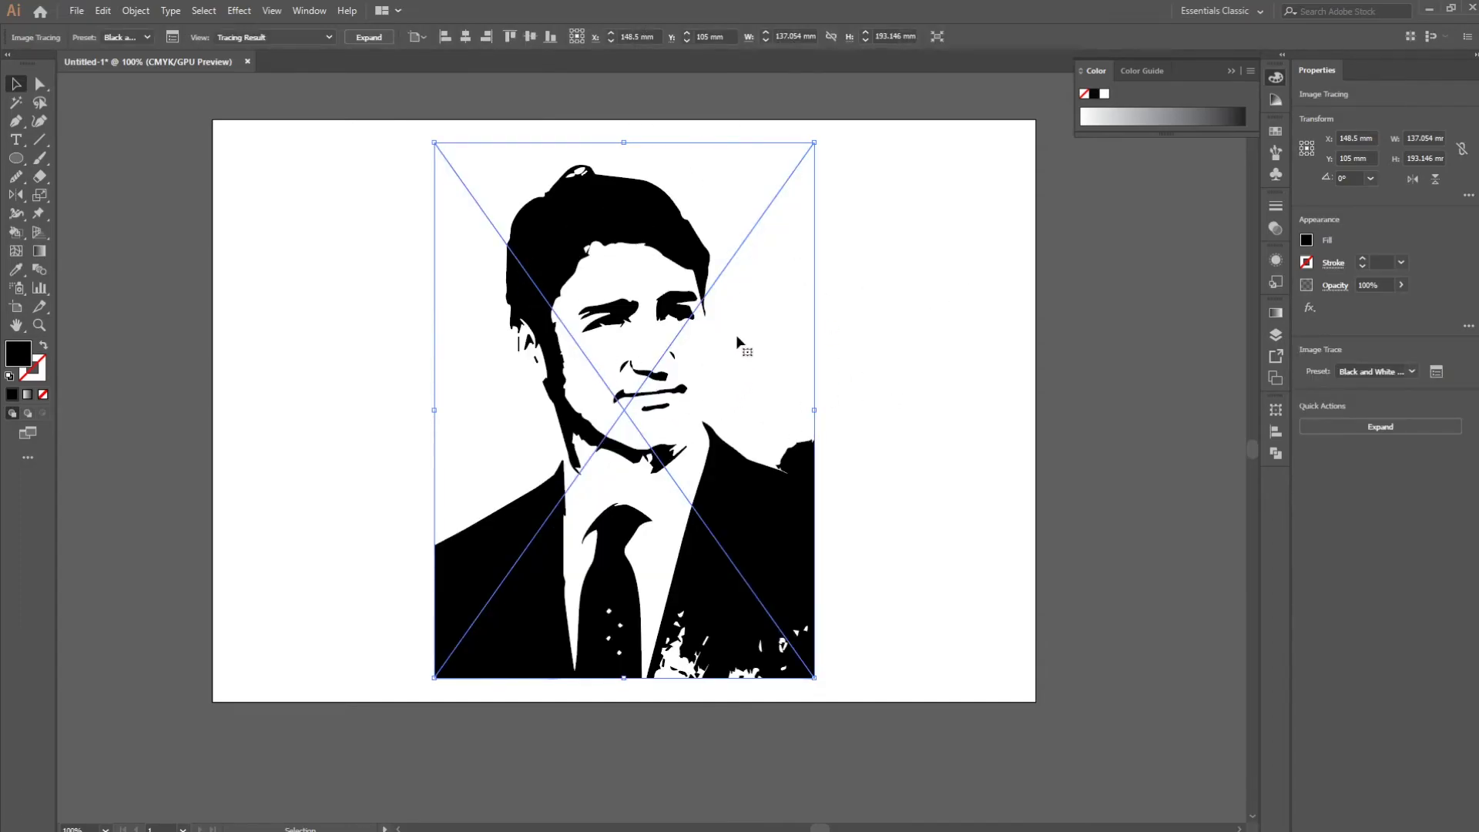
pyautogui.hotkey('ctrl', 'z')
pyautogui.hotkey('ctrl', 'shift', 'z')
pyautogui.click(368, 36)
pyautogui.rightClick(685, 407)
# Ungroup the trace, select all similar black shapes and fill them dark slate grey
pyautogui.click(769, 531)
pyautogui.click(946, 340)
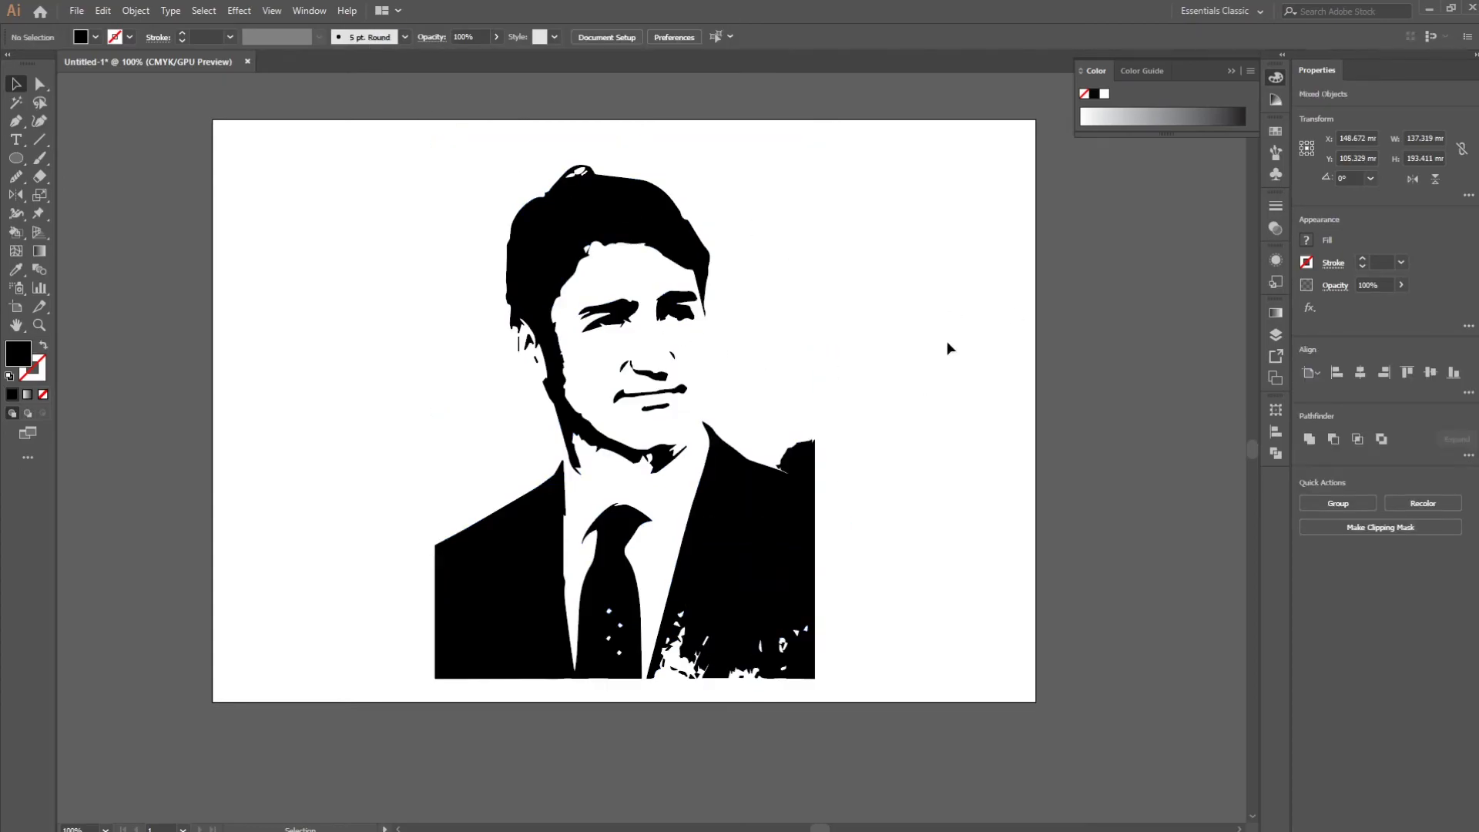
pyautogui.click(732, 534)
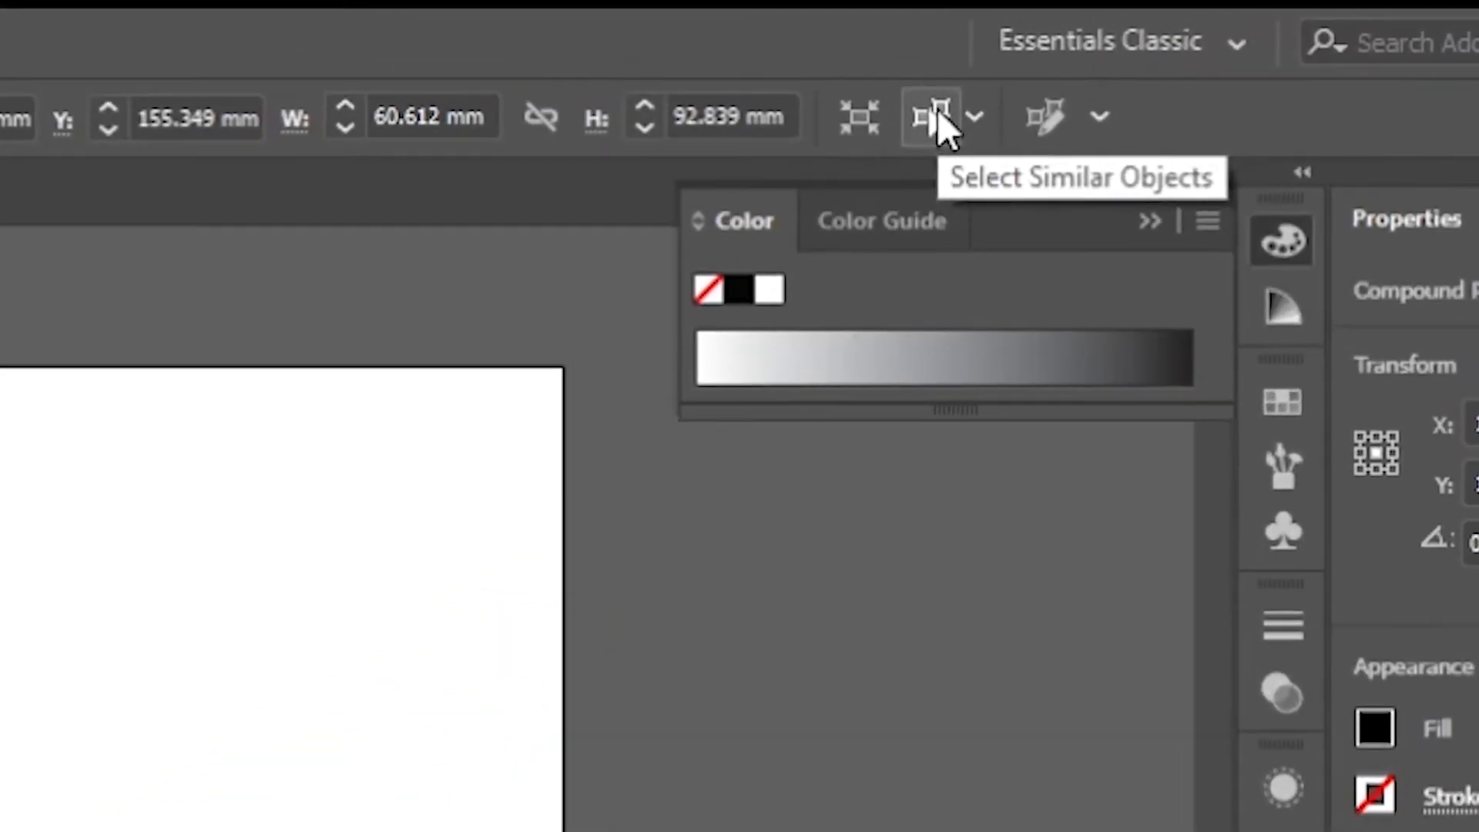
pyautogui.click(1001, 92)
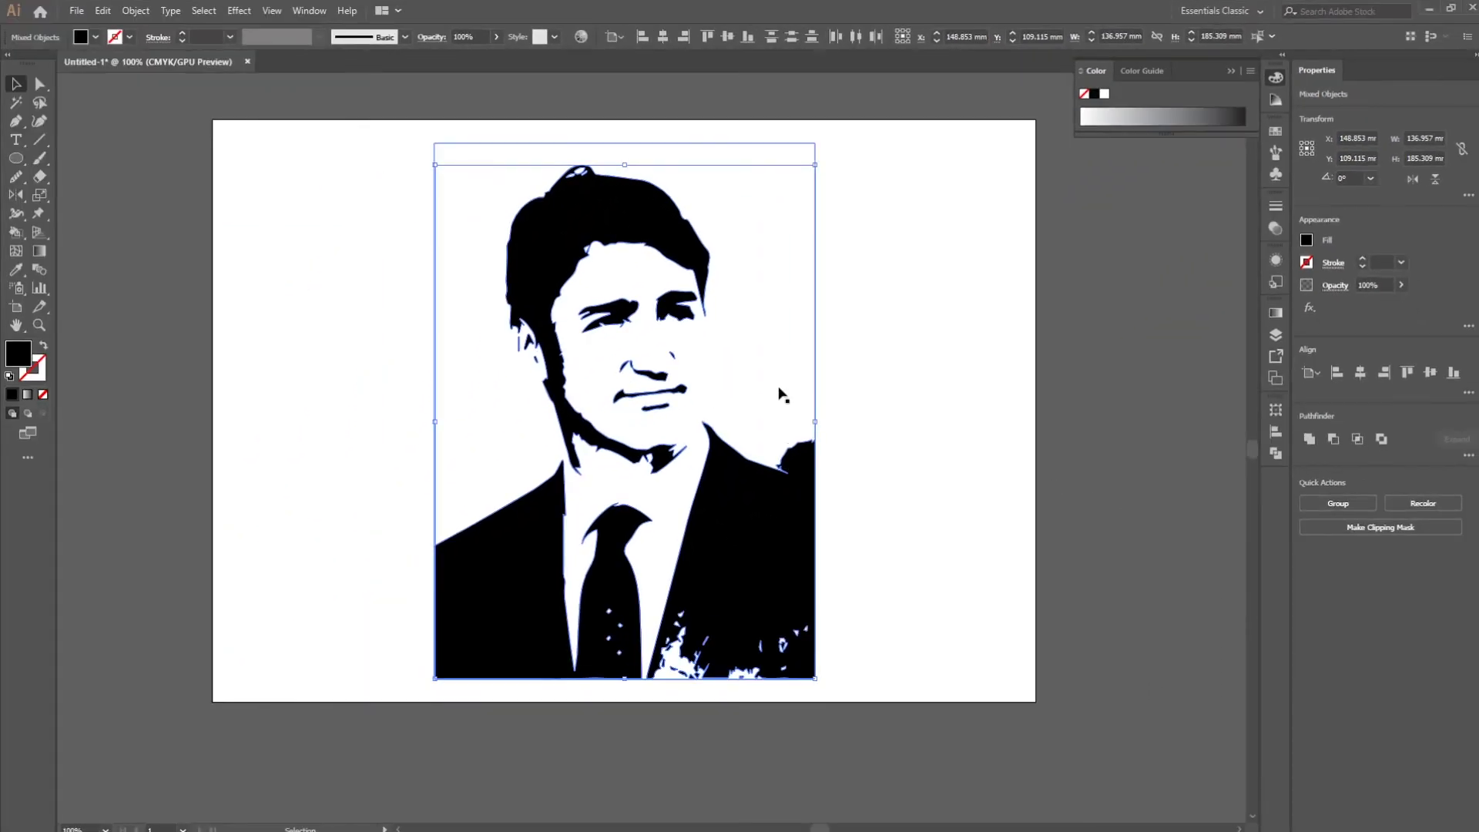
pyautogui.doubleClick(17, 353)
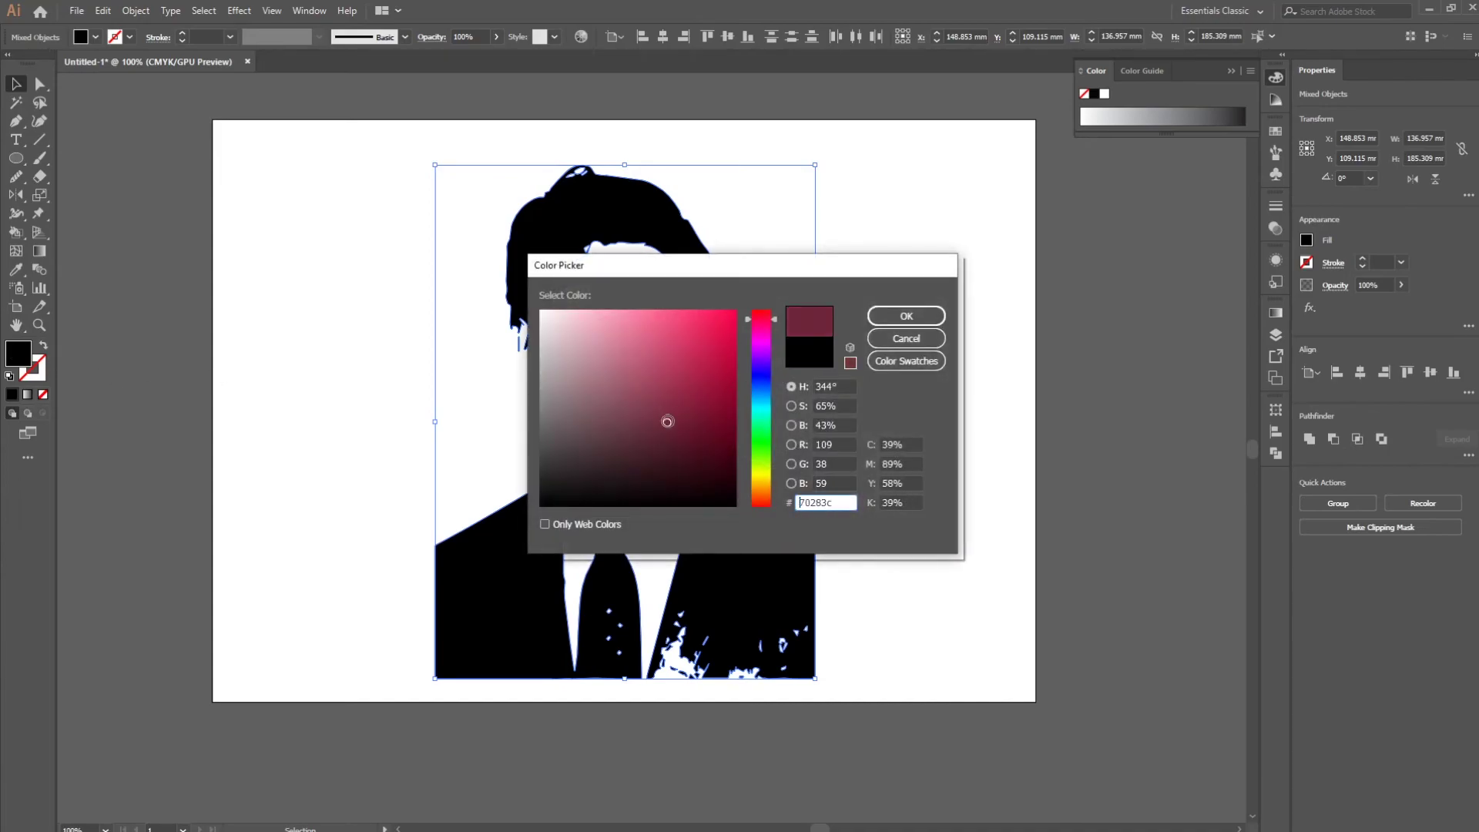
pyautogui.click(891, 313)
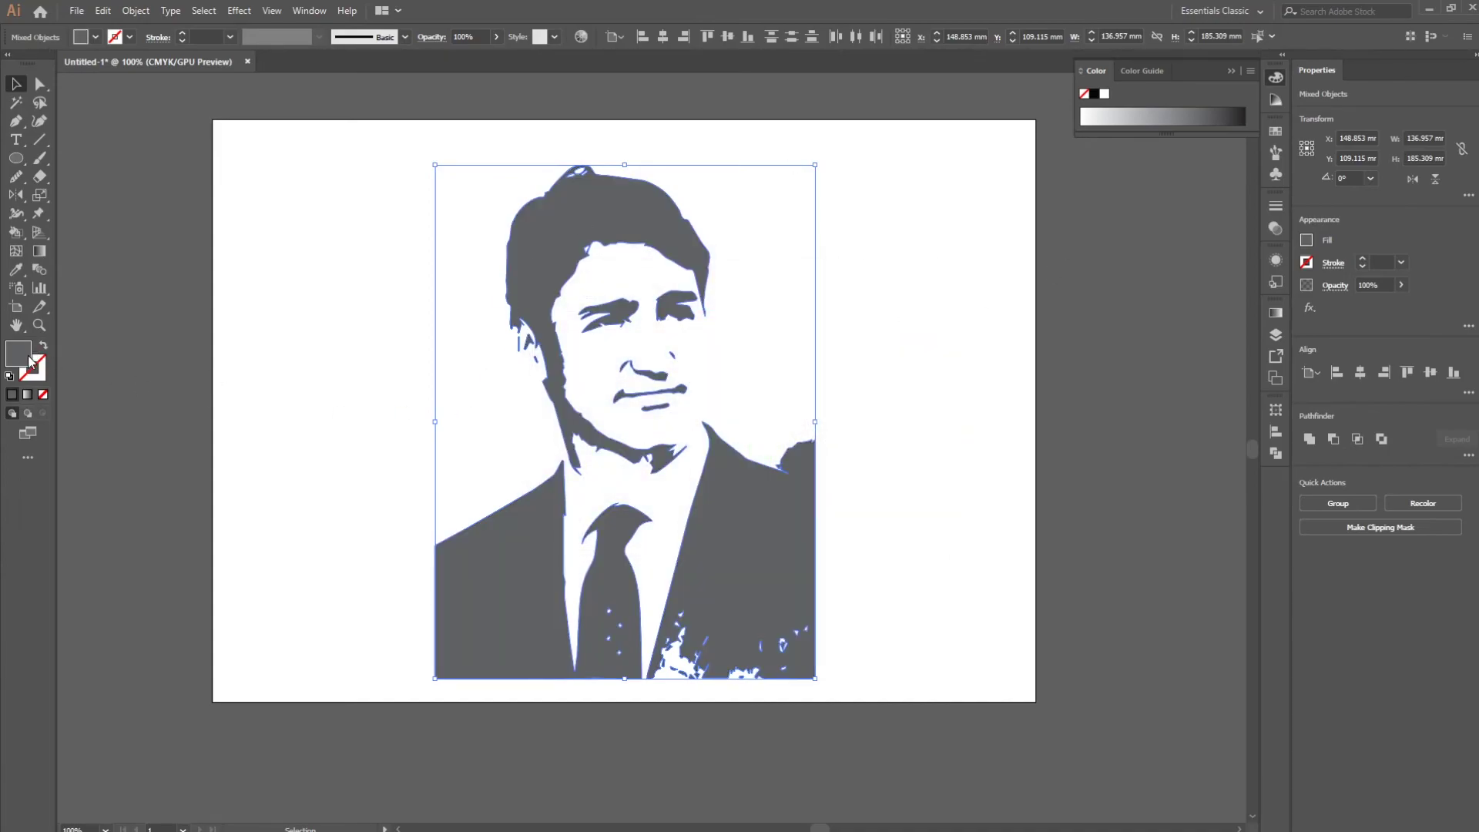
pyautogui.click(977, 367)
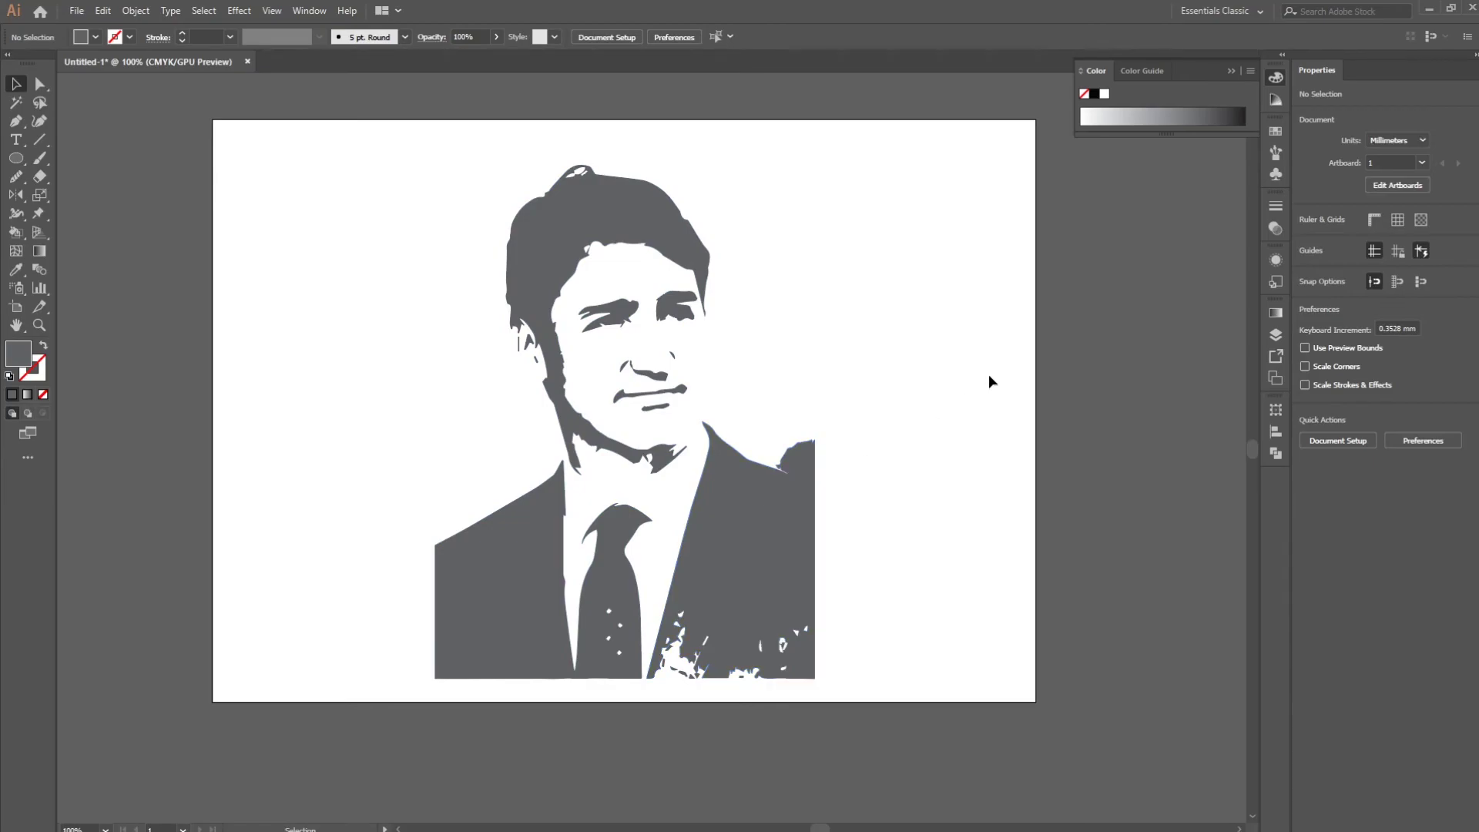
pyautogui.moveTo(877, 648); pyautogui.dragTo(360, 122)
# Group the grey portrait, scale it down proportionally, and move it to the artboard's upper left
pyautogui.press('shift')
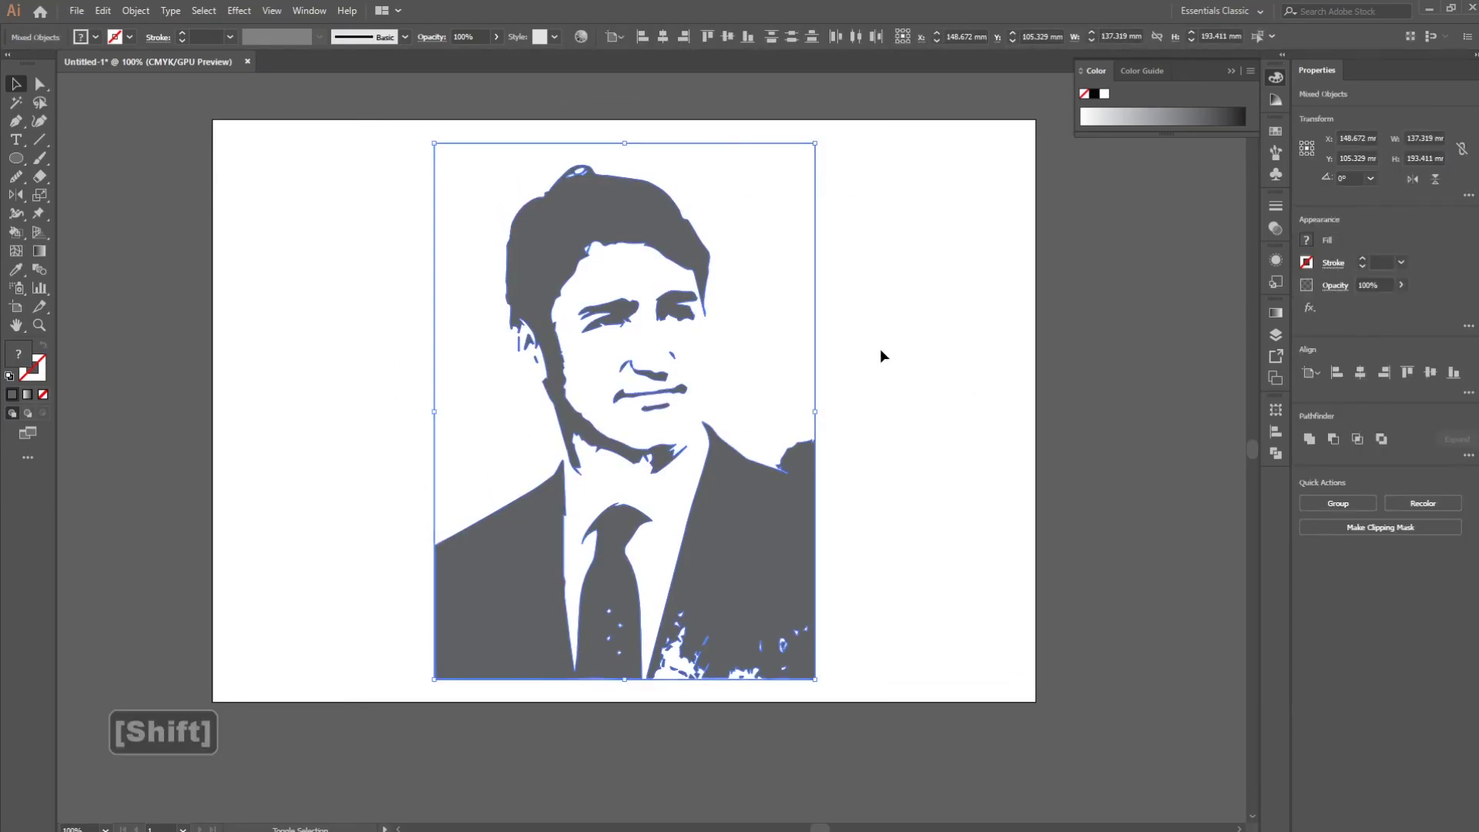
pyautogui.hotkey('ctrl', 'g')
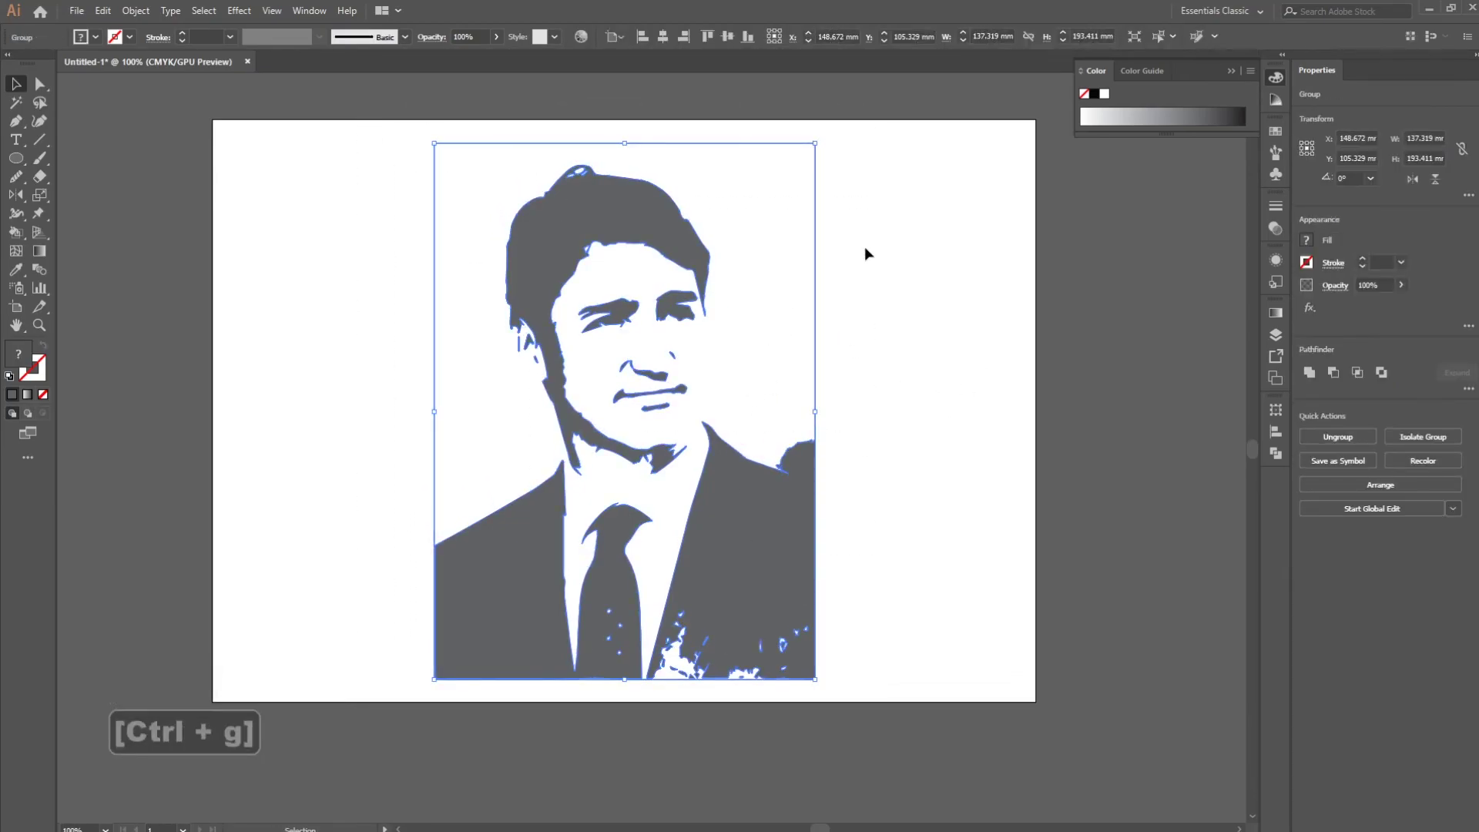
pyautogui.moveTo(819, 140); pyautogui.dragTo(658, 365)
pyautogui.moveTo(548, 531); pyautogui.dragTo(388, 378)
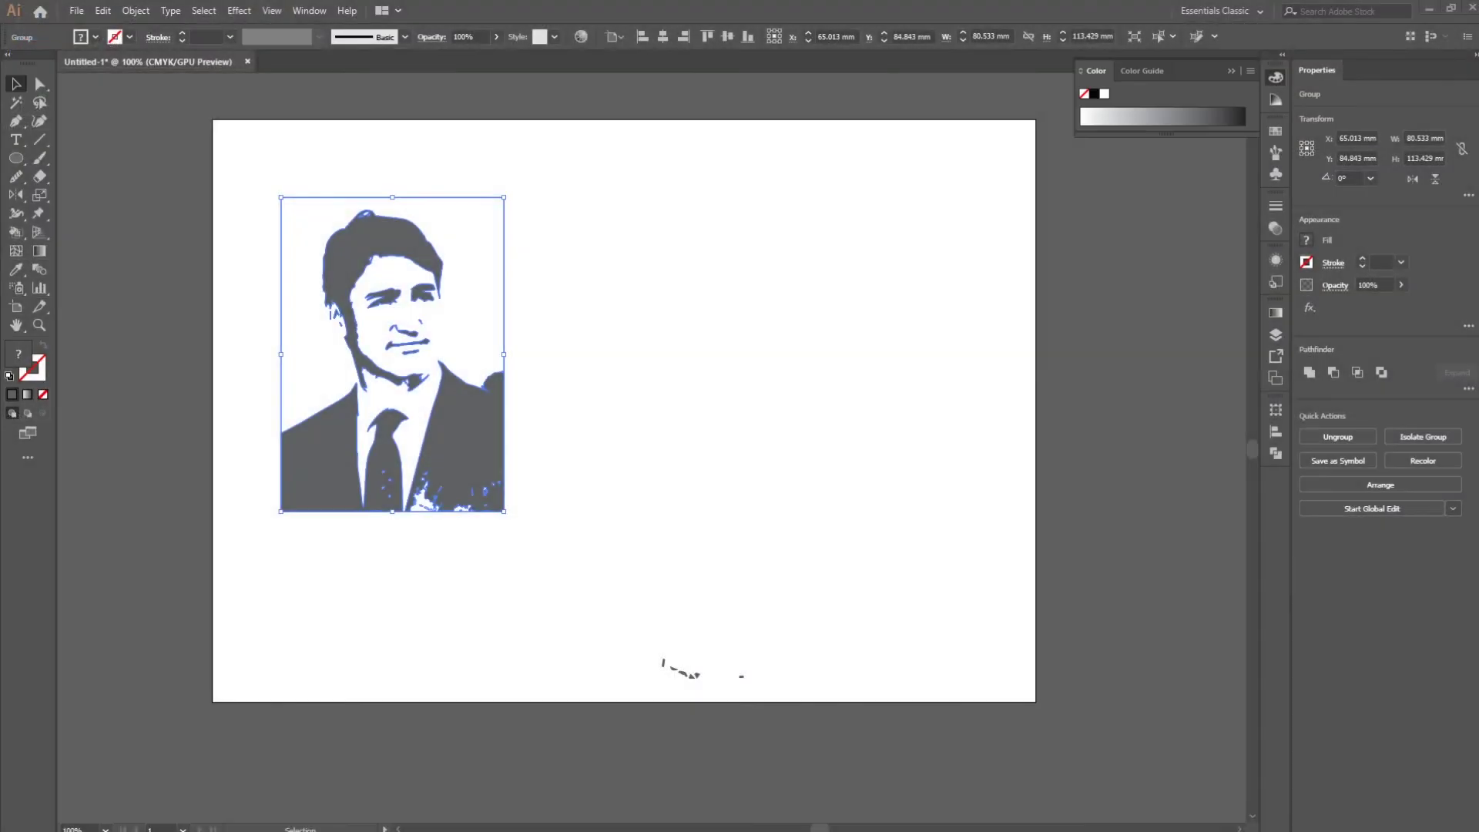
# Place the human silhouettes image on the artboard to the right of the portrait
pyautogui.moveTo(586, 223); pyautogui.dragTo(544, 251)
pyautogui.moveTo(758, 389); pyautogui.dragTo(1125, 512)
pyautogui.scroll(-2, 1125, 512)
pyautogui.moveTo(924, 462); pyautogui.dragTo(673, 486)
pyautogui.scroll(1, 703, 455)
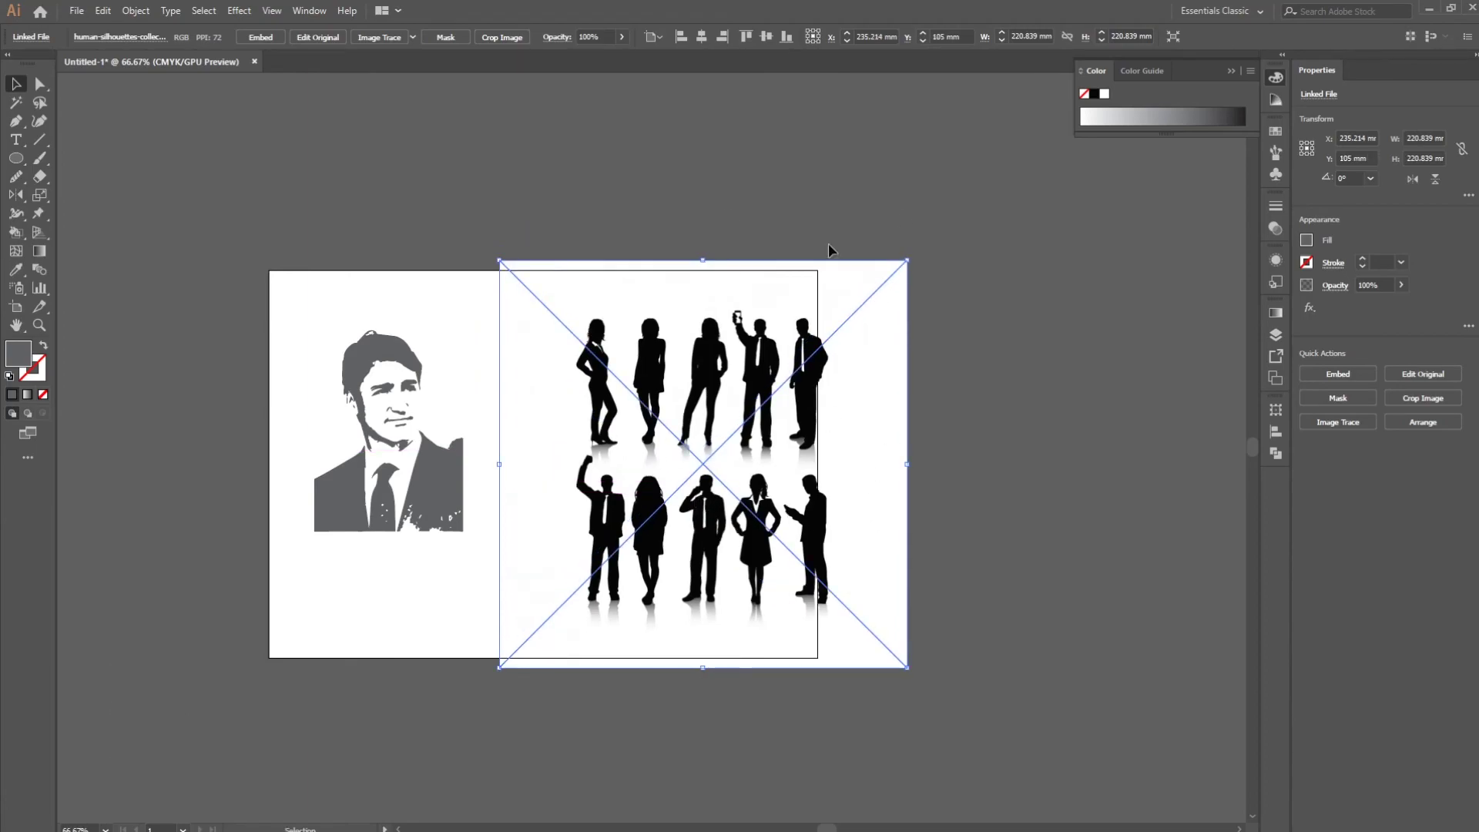
# Image Trace the silhouettes photo with the Default preset and expand it into paths
pyautogui.click(378, 37)
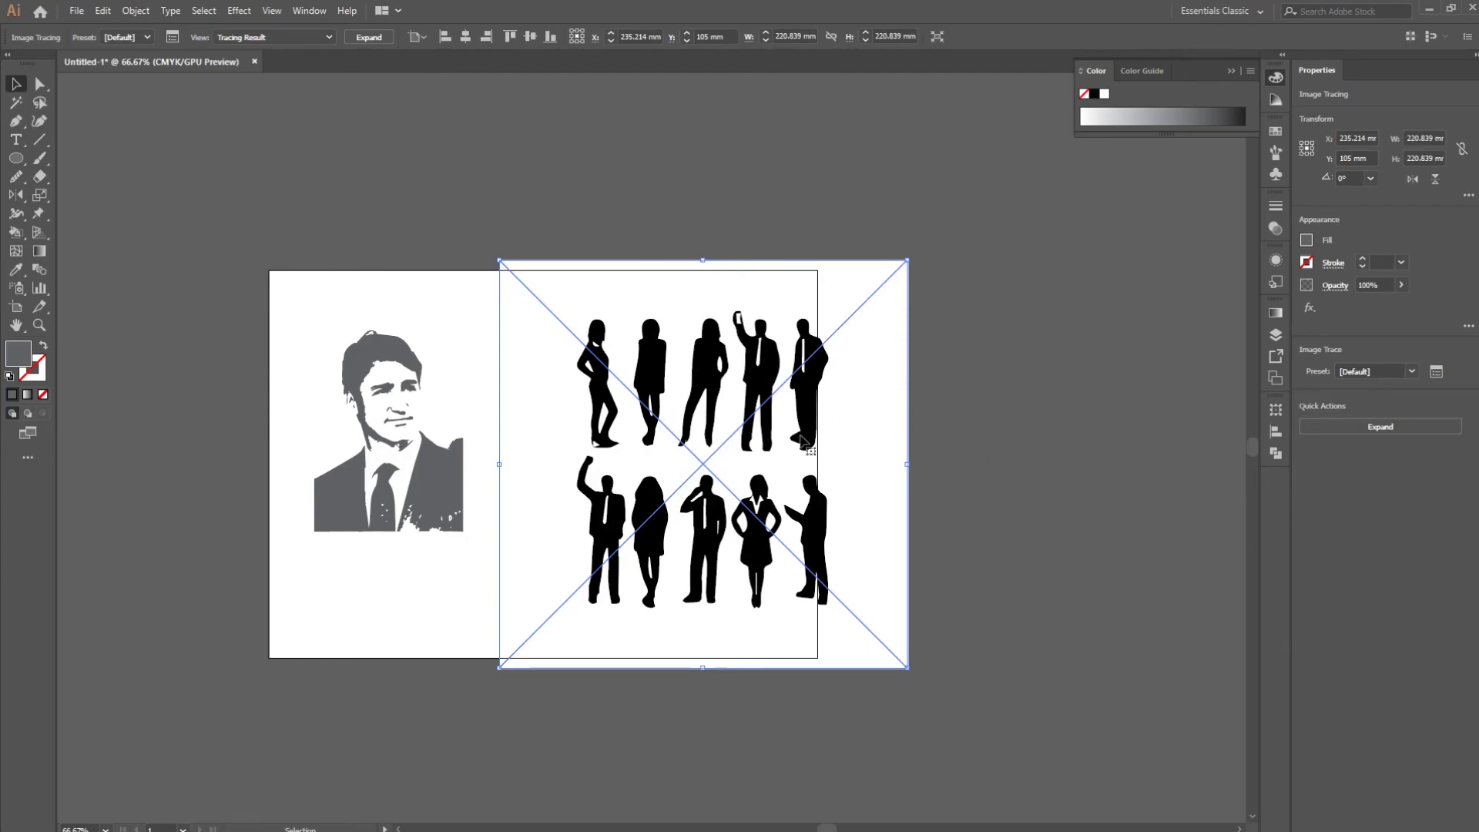
pyautogui.rightClick(727, 443)
pyautogui.click(369, 37)
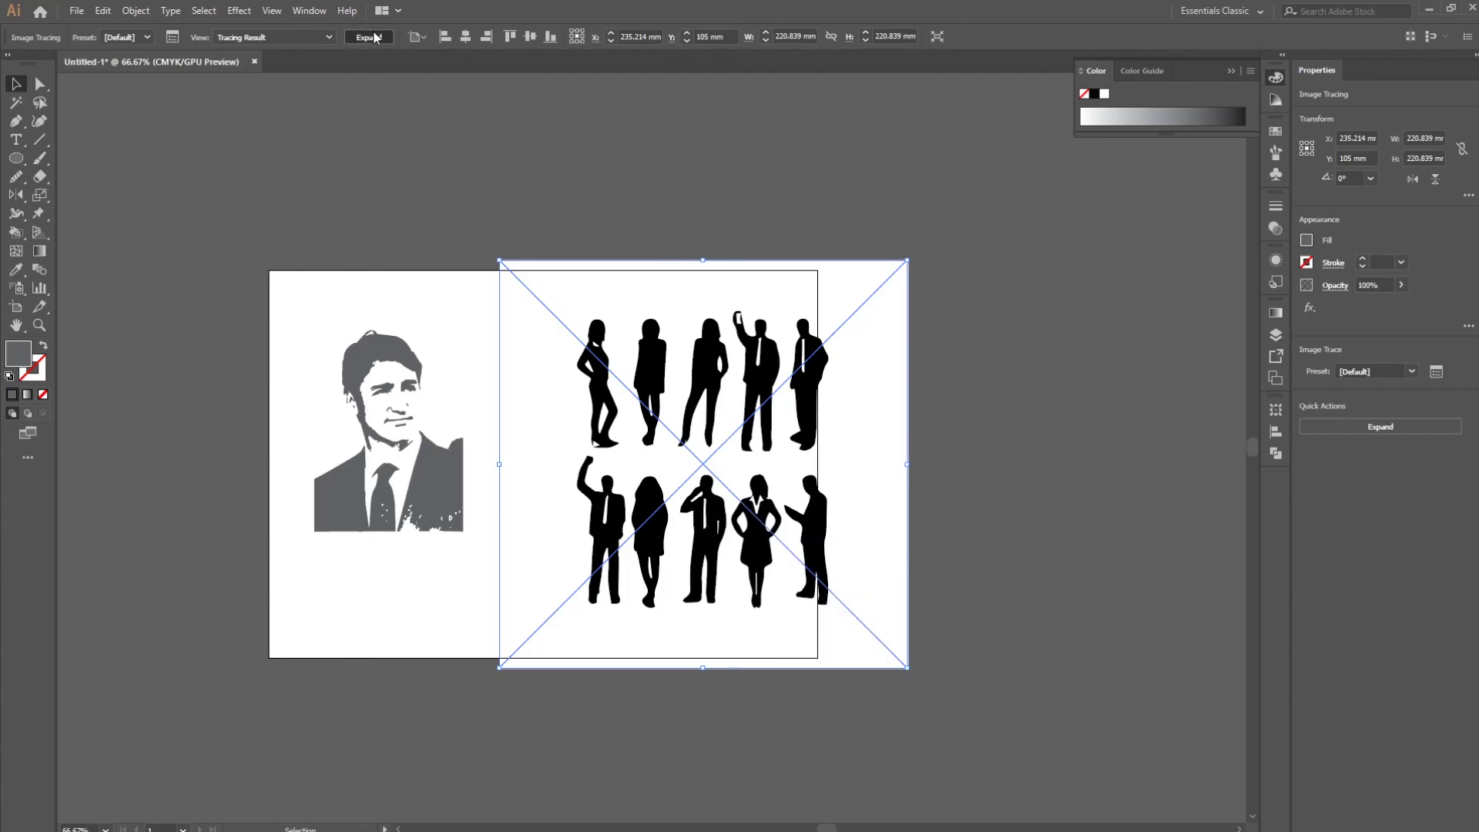
# Ungroup the expanded silhouette shapes and select the white background shape
pyautogui.rightClick(761, 423)
pyautogui.click(847, 552)
pyautogui.click(993, 401)
pyautogui.click(861, 444)
# Delete the white background shape, keeping the small white triangle by the woman's shoe
pyautogui.press('Delete')
pyautogui.scroll(3, 753, 492)
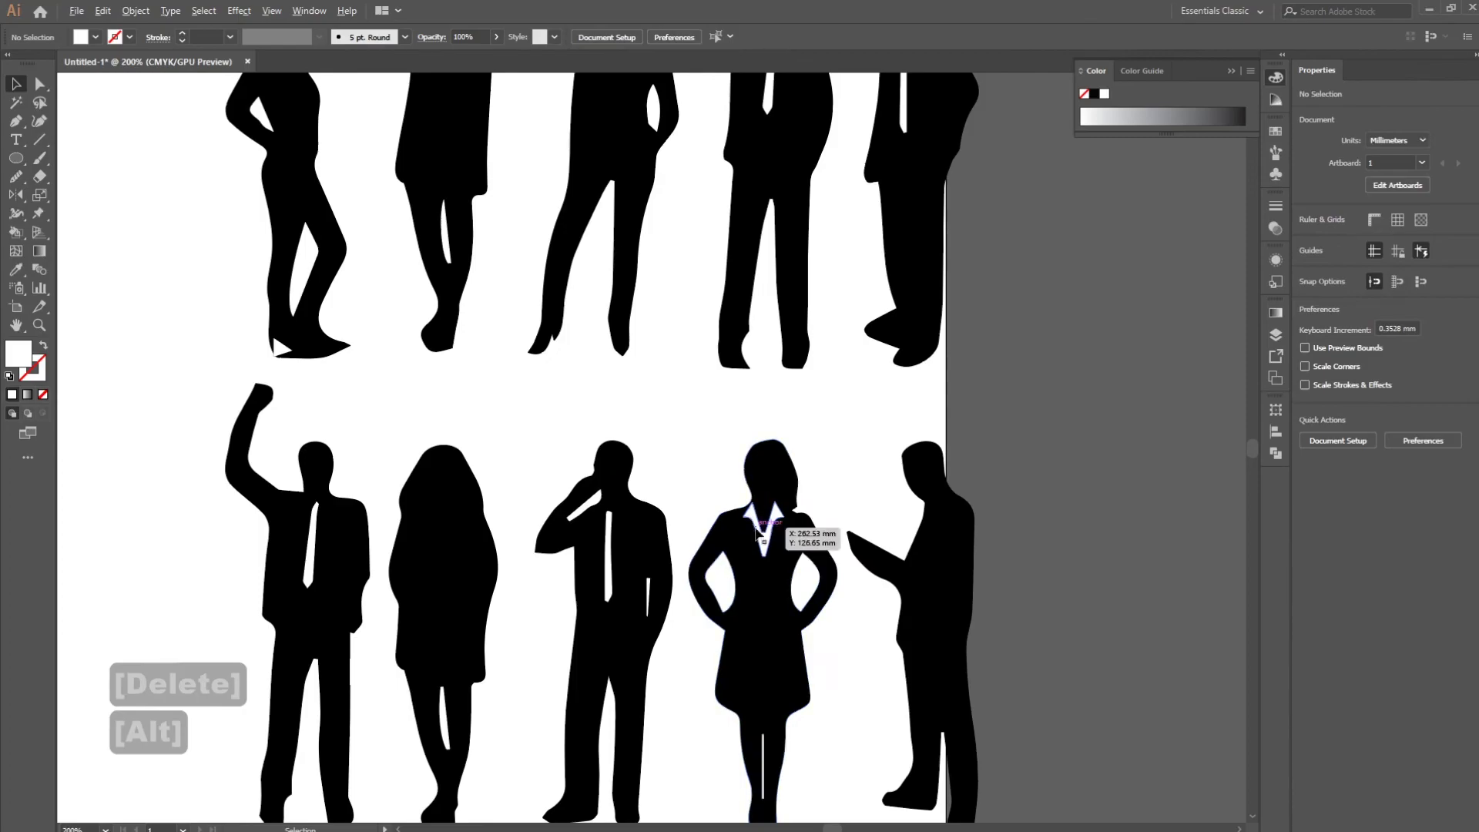
pyautogui.press('space')
pyautogui.scroll(3, 281, 347)
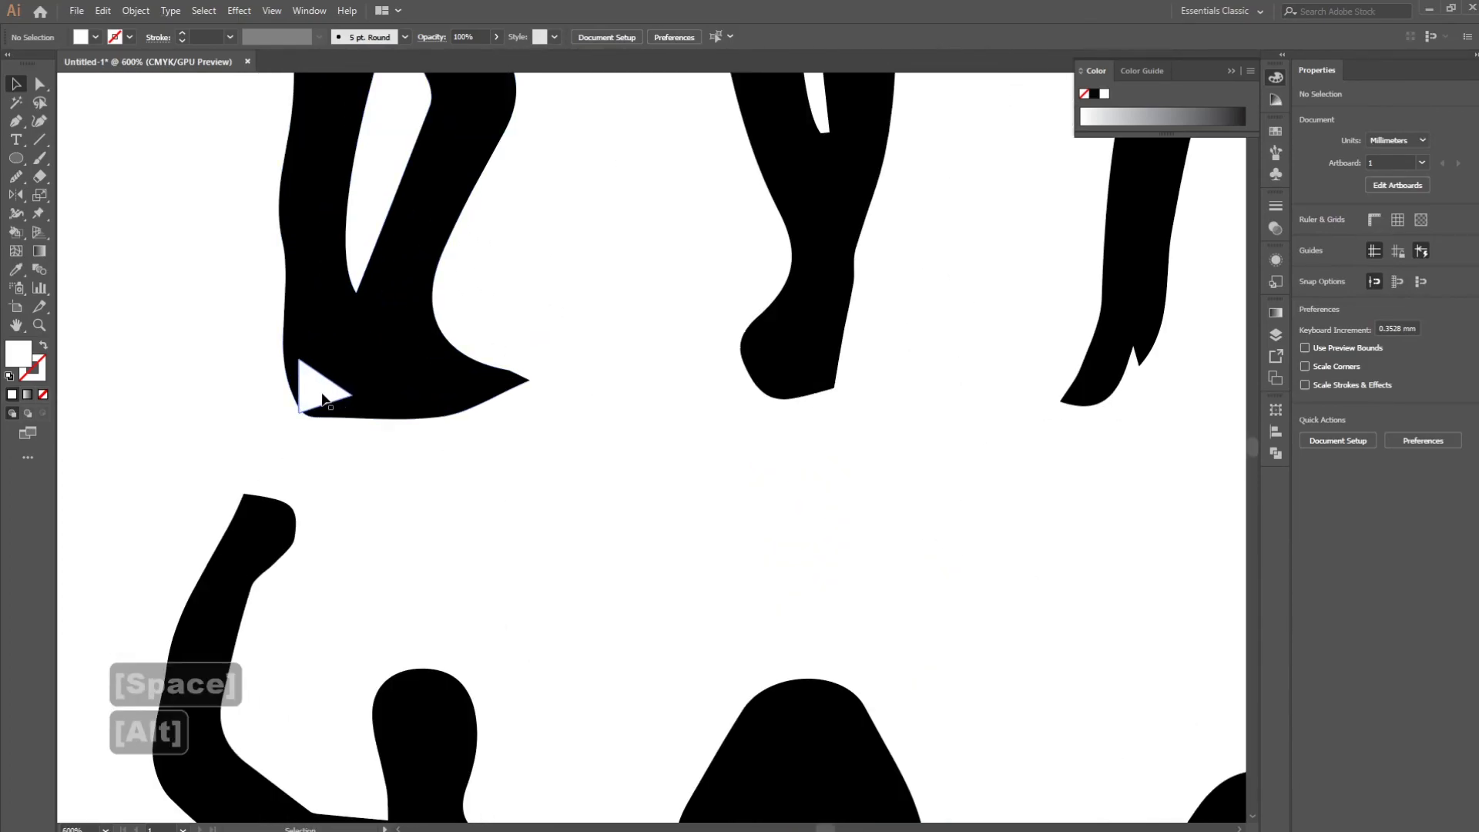
pyautogui.keyDown('alt'); pyautogui.click(324, 397); pyautogui.keyUp('alt')
pyautogui.press('Delete')
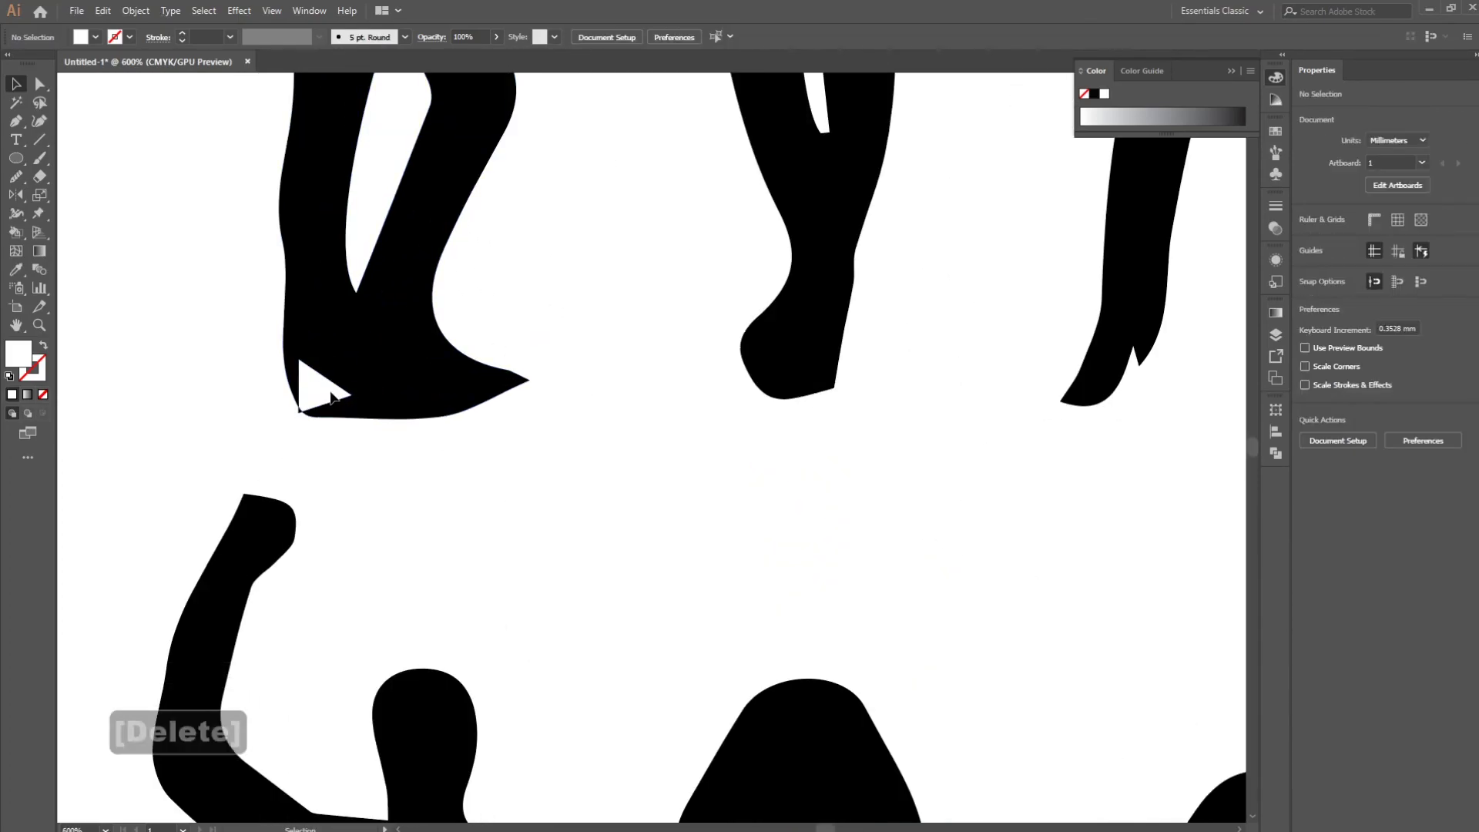
pyautogui.hotkey('ctrl', 'z')
pyautogui.scroll(-4, 593, 468)
# Delete the first standing woman and shift the other two women left
pyautogui.moveTo(429, 132); pyautogui.dragTo(588, 465)
pyautogui.press('Delete')
pyautogui.click(651, 385)
pyautogui.press('v')
pyautogui.press('space')
pyautogui.moveTo(731, 346); pyautogui.dragTo(355, 356)
pyautogui.scroll(-1, 555, 362)
pyautogui.click(588, 298)
pyautogui.moveTo(588, 298); pyautogui.dragTo(459, 242)
# Group the man holding a phone and move him up-left, then move the rightmost top-row man left
pyautogui.moveTo(636, 202); pyautogui.dragTo(736, 438)
pyautogui.hotkey('ctrl', 'g')
pyautogui.moveTo(697, 316); pyautogui.dragTo(628, 270)
pyautogui.moveTo(701, 196); pyautogui.dragTo(848, 426)
pyautogui.moveTo(801, 317); pyautogui.dragTo(758, 302)
pyautogui.click(886, 221)
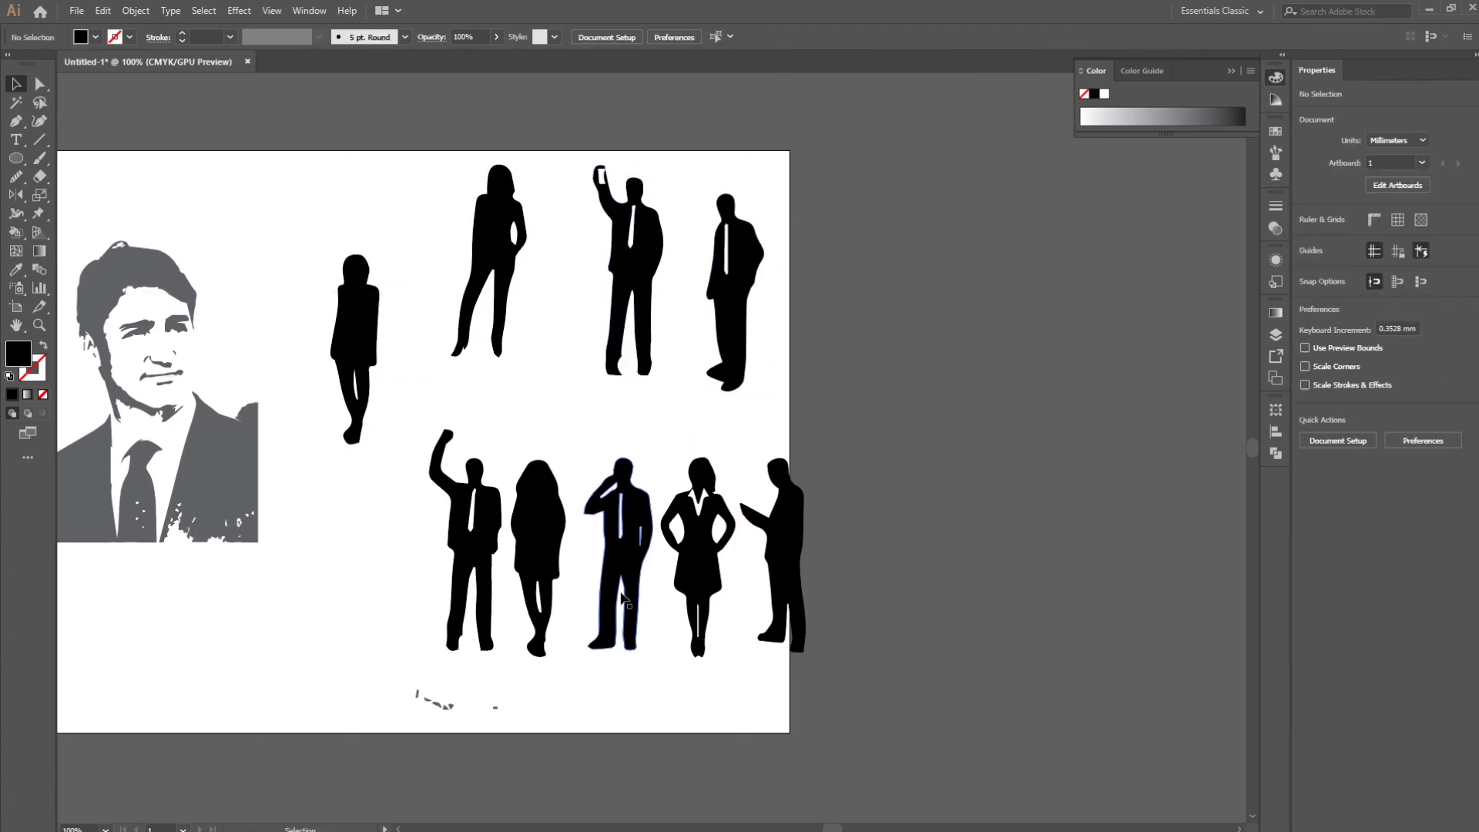
# Group the raised-arm man in the bottom row and move him slightly left
pyautogui.moveTo(406, 415); pyautogui.dragTo(492, 651)
pyautogui.hotkey('ctrl', 'g')
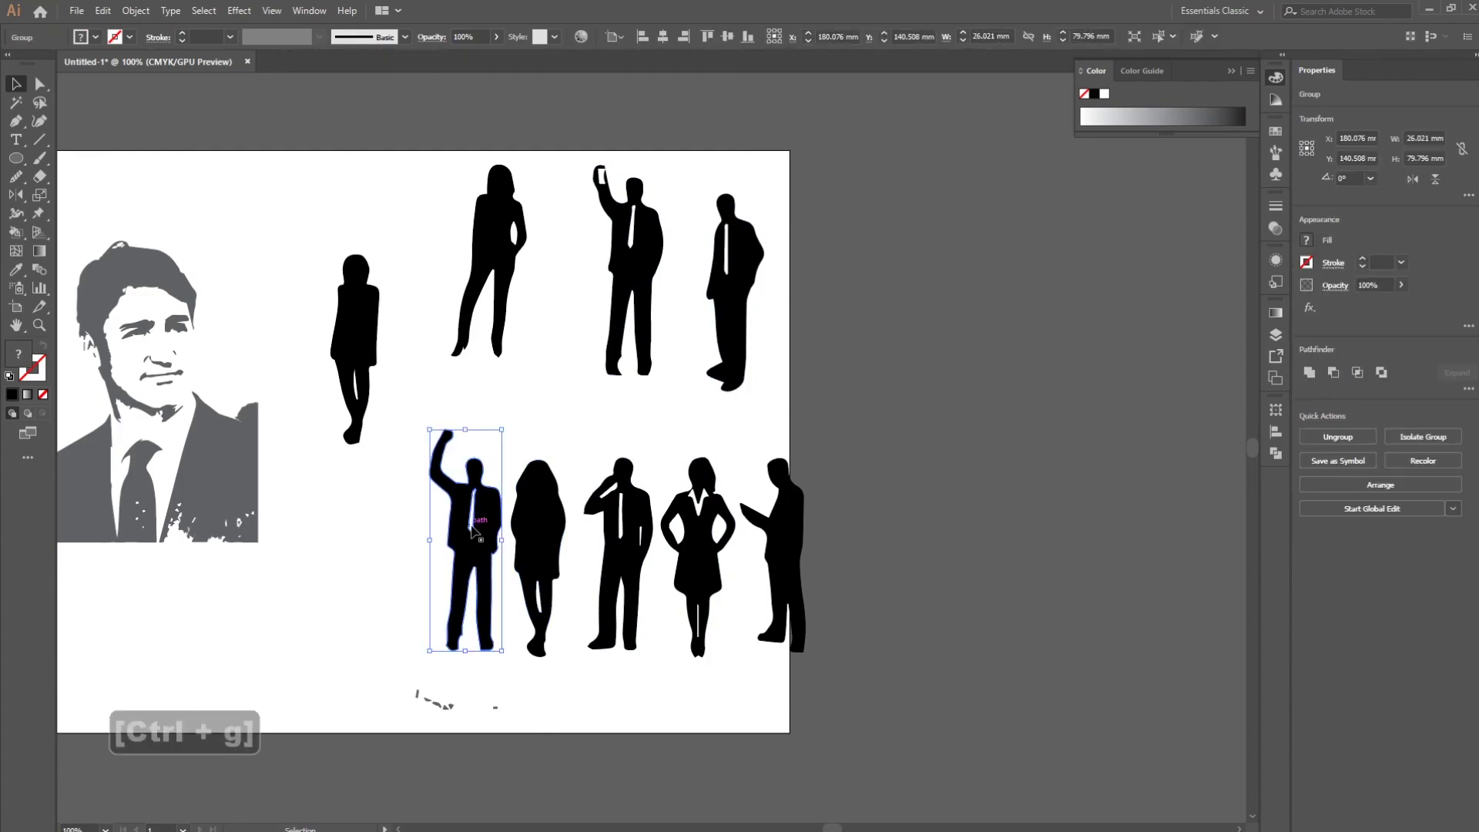
pyautogui.moveTo(470, 539); pyautogui.dragTo(428, 542)
pyautogui.click(586, 416)
pyautogui.press('space')
pyautogui.moveTo(353, 376); pyautogui.dragTo(469, 393)
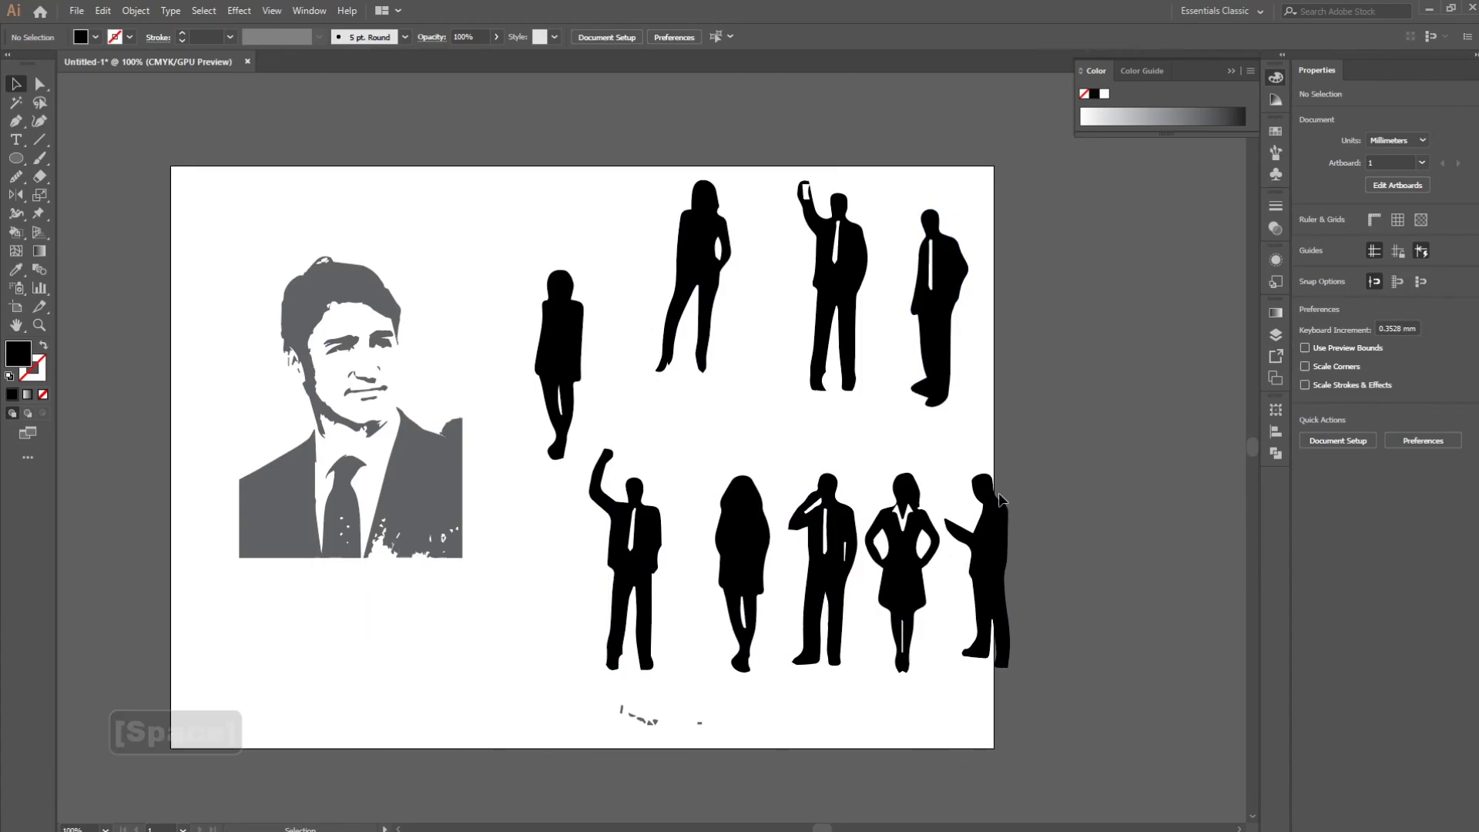